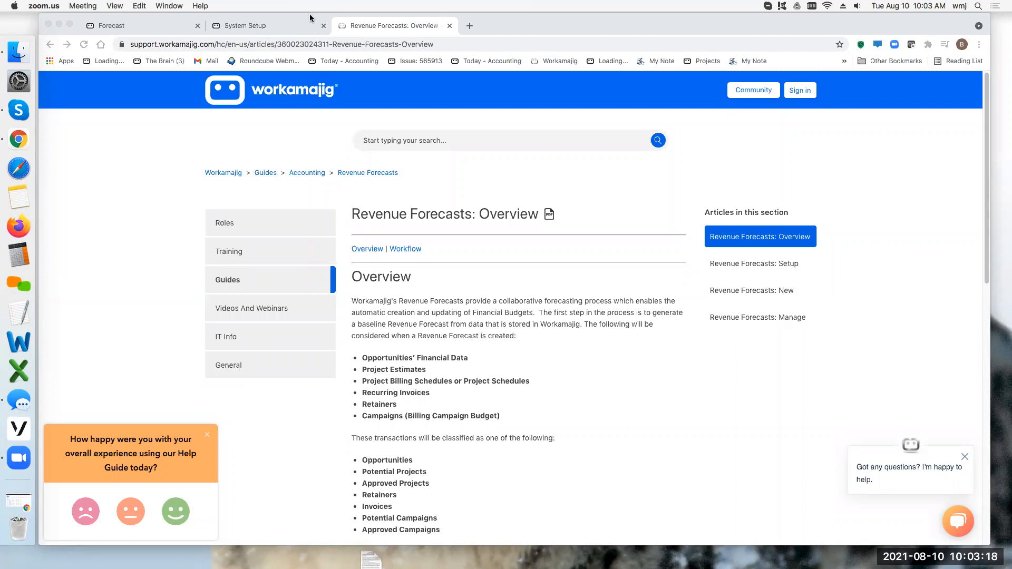
# - Switch to the 7.31.2021 forecast and look across its monthly amounts through to the reviewed, client and office columns
pyautogui.click(572, 129)
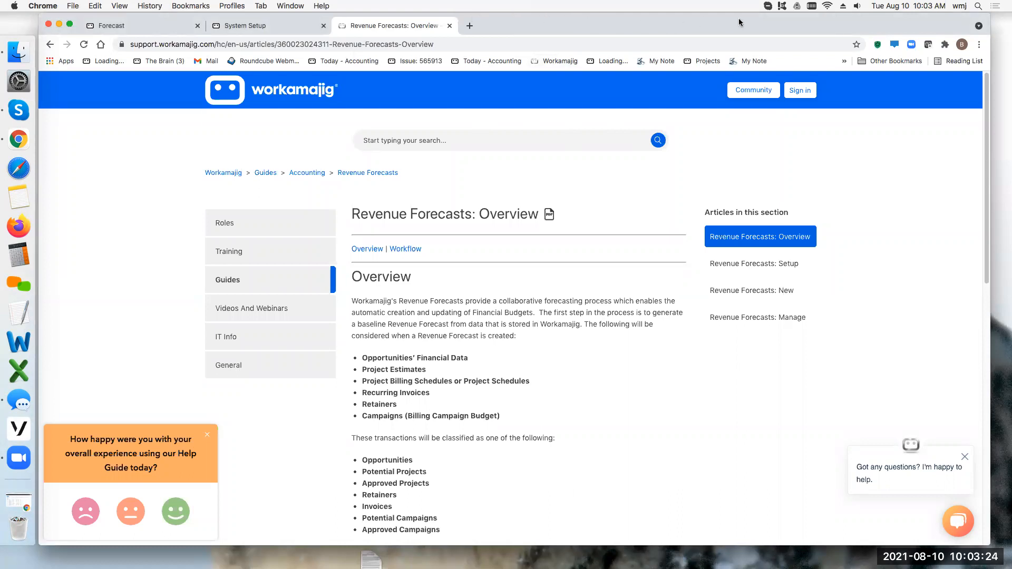
pyautogui.click(246, 28)
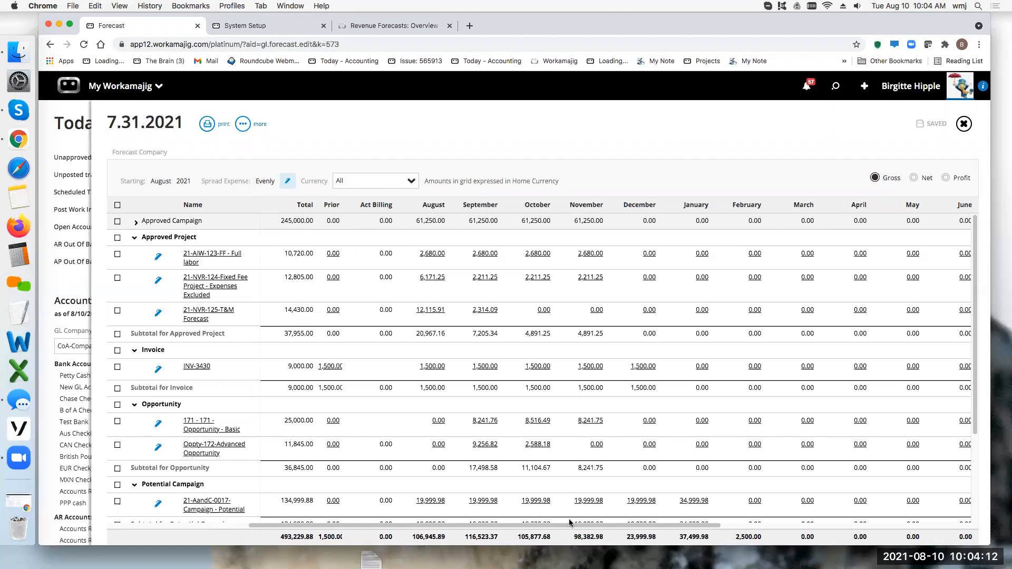
pyautogui.moveTo(572, 526); pyautogui.dragTo(728, 533)
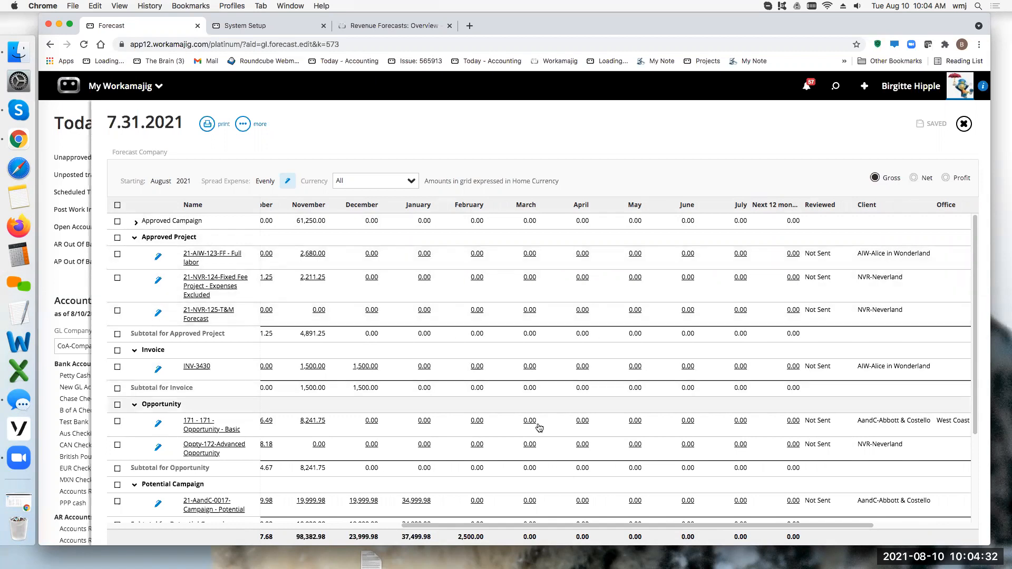
pyautogui.moveTo(431, 525); pyautogui.dragTo(289, 524)
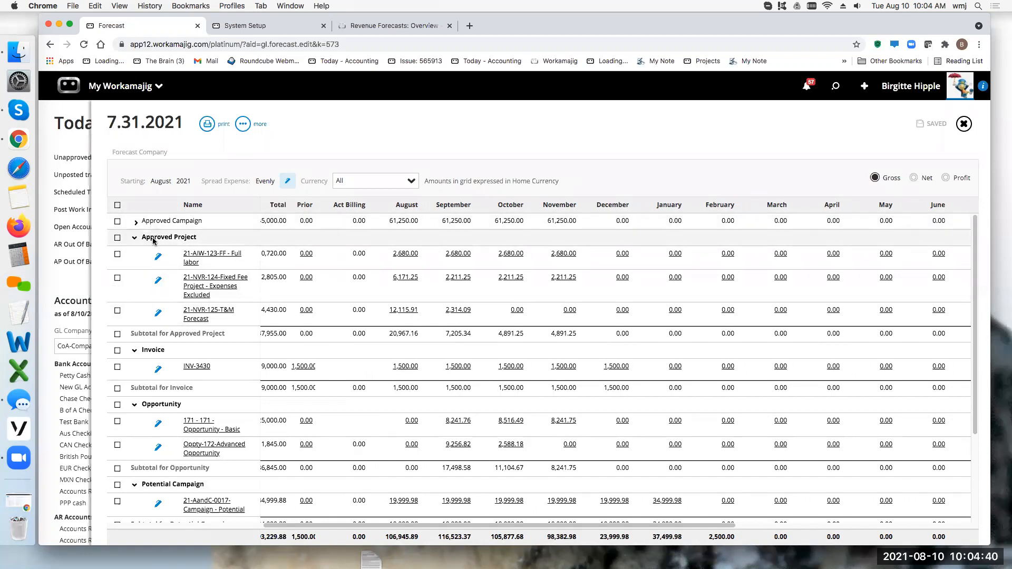
# - Collapse the Approved Project, Invoice, Opportunity, Potential Campaign, Potential Project and Retainer groups in the forecast grid
pyautogui.click(136, 238)
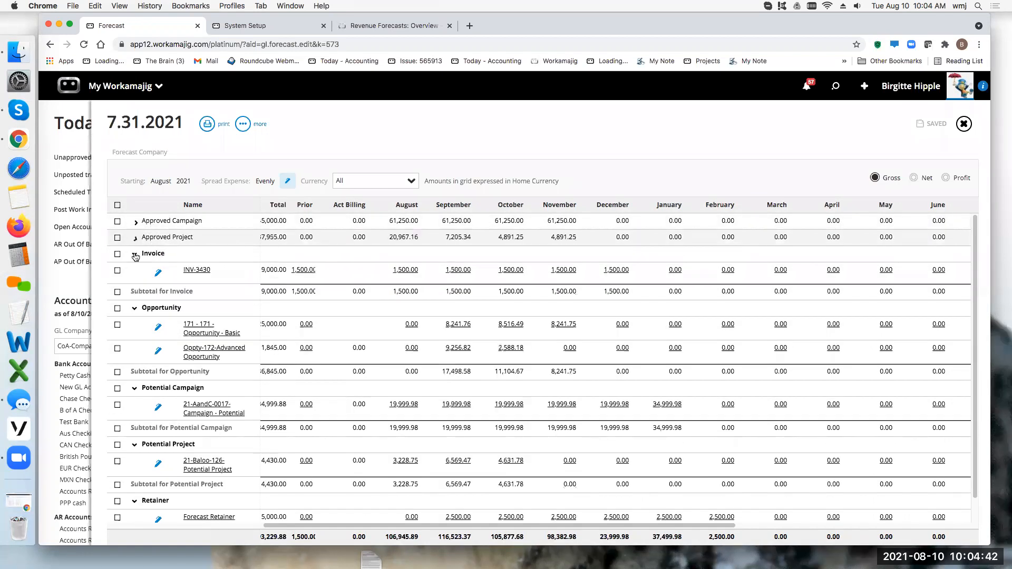
pyautogui.click(136, 254)
pyautogui.click(137, 272)
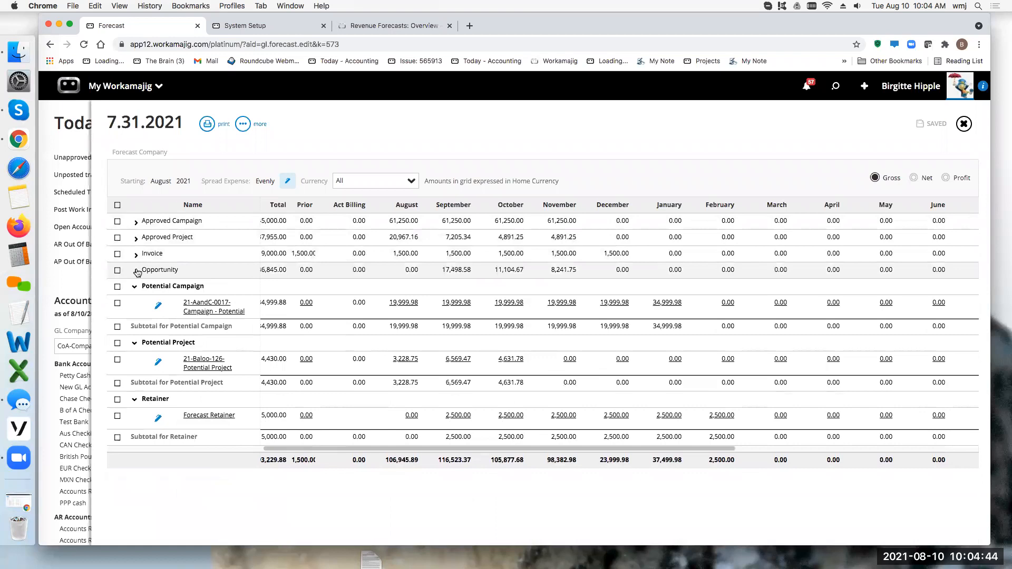
pyautogui.click(136, 288)
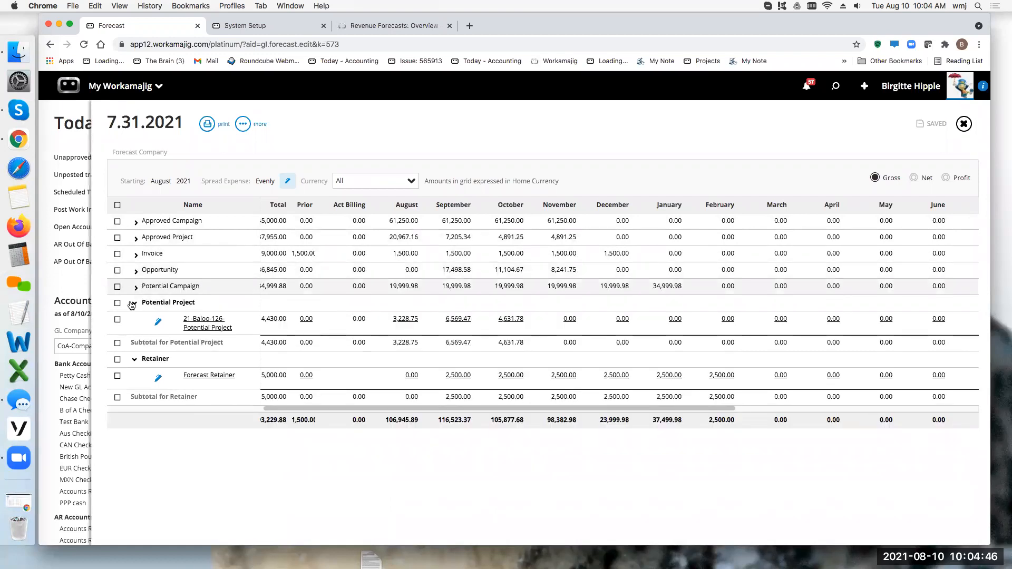
pyautogui.click(134, 303)
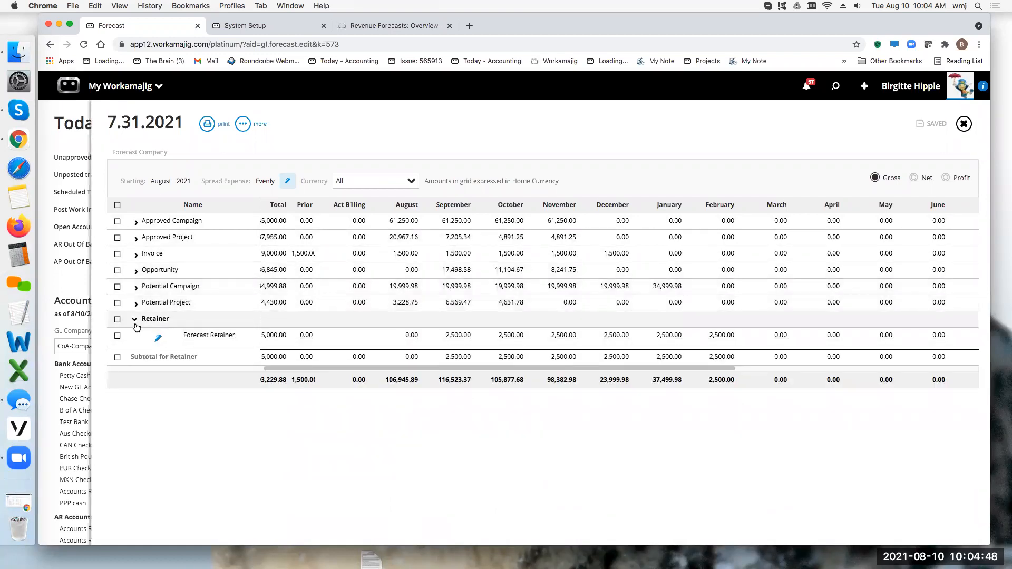
pyautogui.click(134, 320)
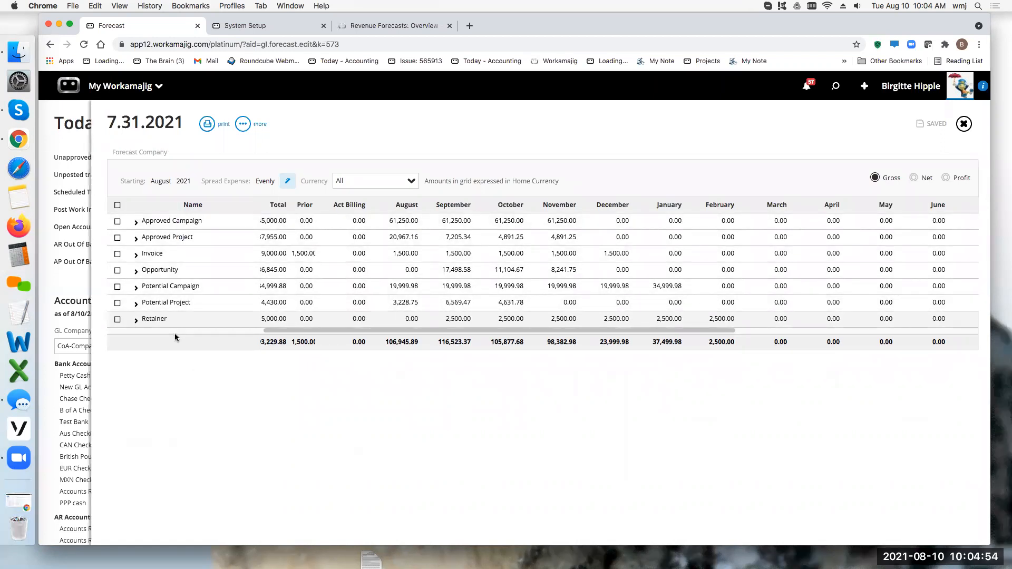
# - Change the forecast's grouping to Group By Client and save the details
pyautogui.click(287, 180)
pyautogui.click(939, 249)
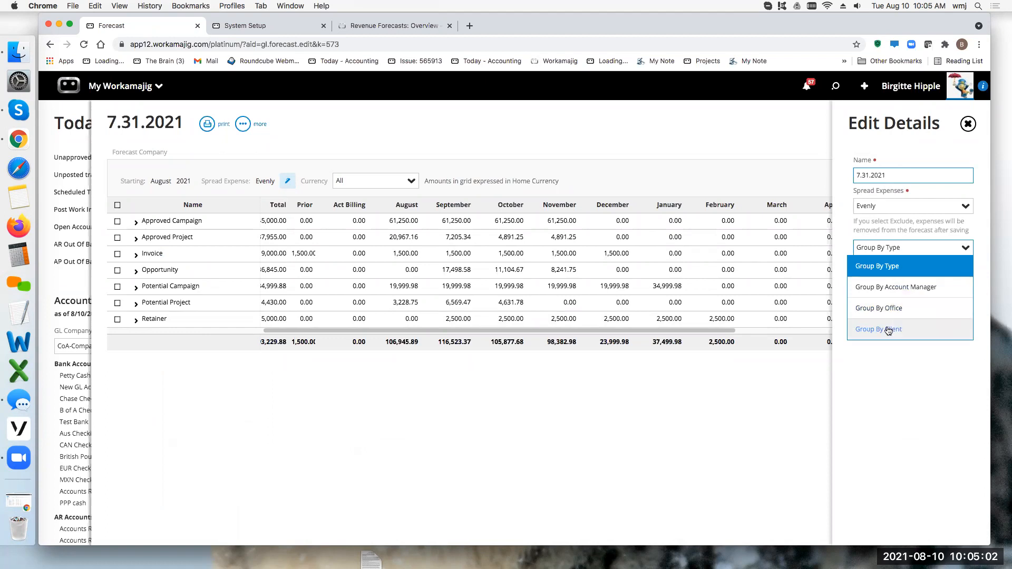
pyautogui.click(887, 330)
pyautogui.click(862, 292)
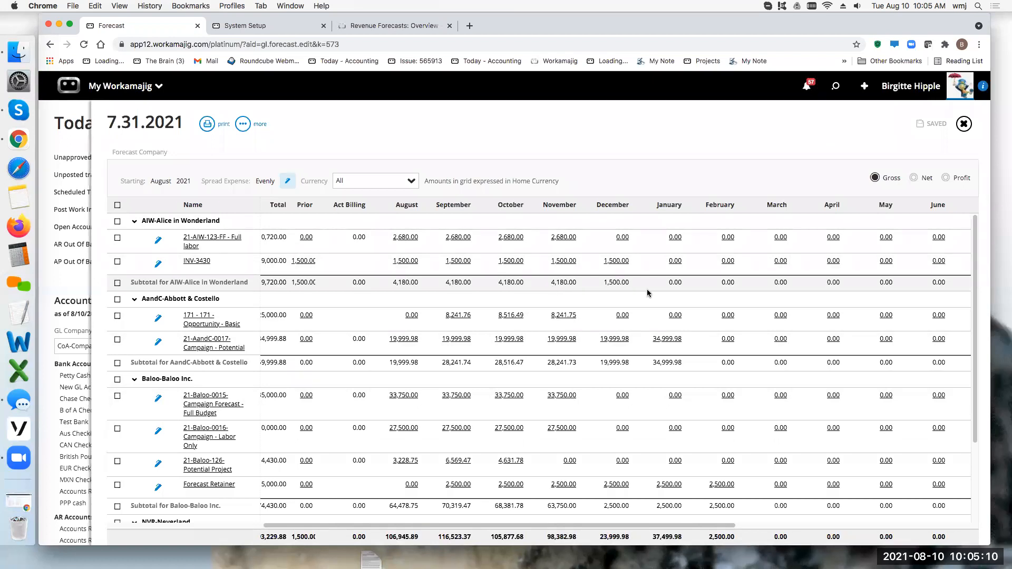
# - Switch the forecast's grouping back to Group By Type and save the details
pyautogui.click(288, 183)
pyautogui.click(963, 250)
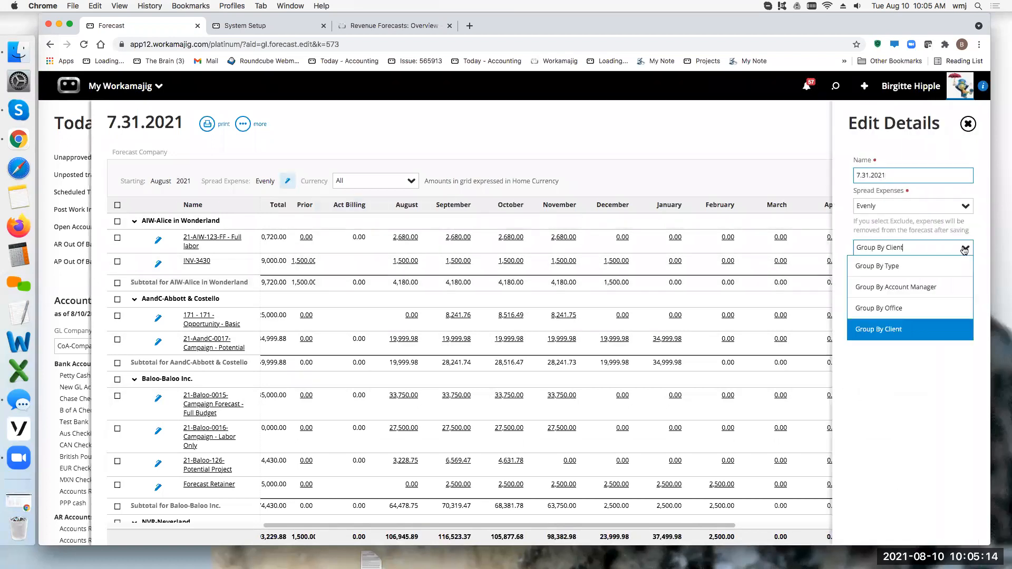
pyautogui.click(902, 271)
pyautogui.click(863, 293)
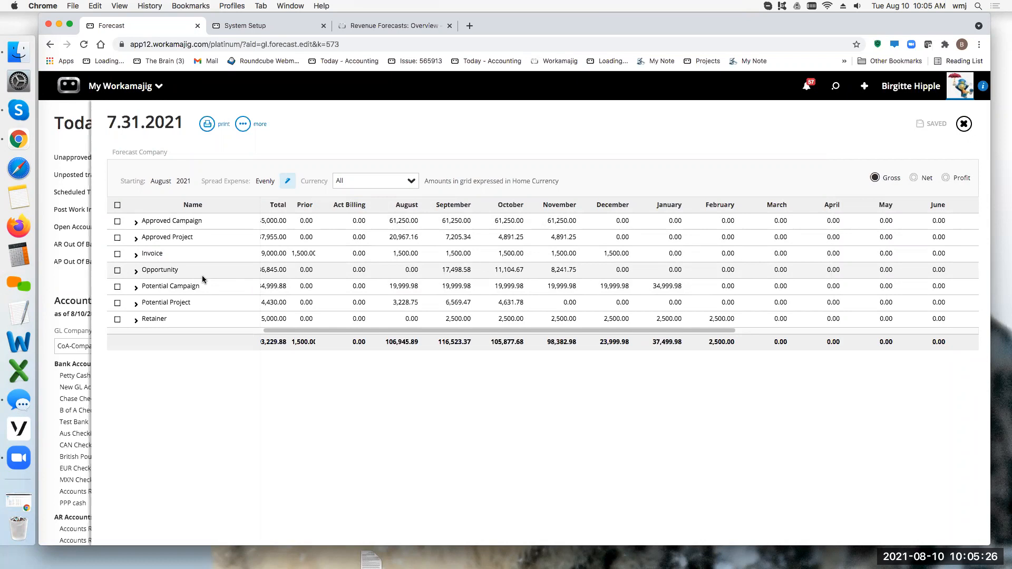
# - Open the Setup For Revenue Forecasts help article and read its security group rights and Project Setup sections
pyautogui.click(353, 26)
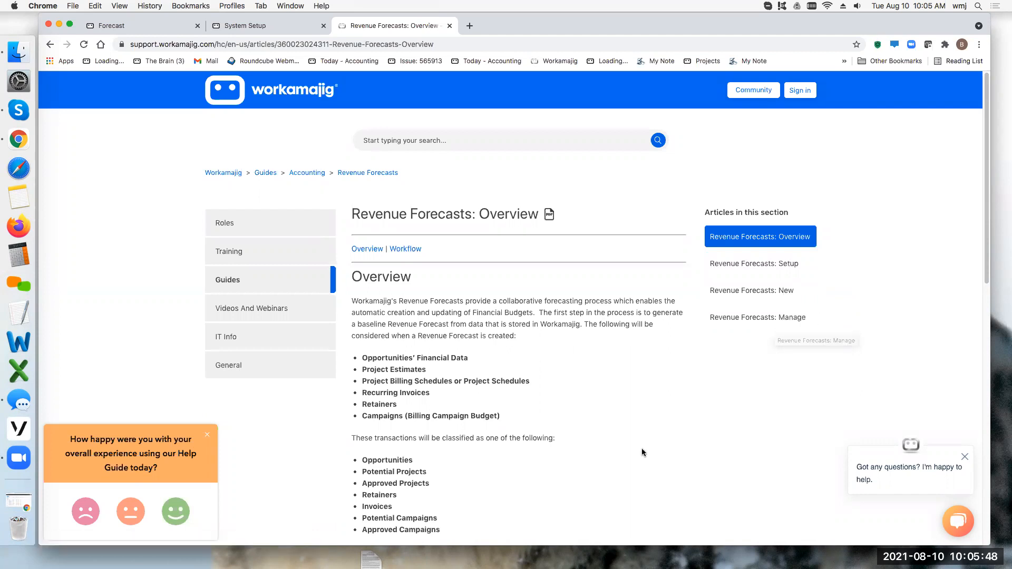
pyautogui.scroll(-6, 642, 452)
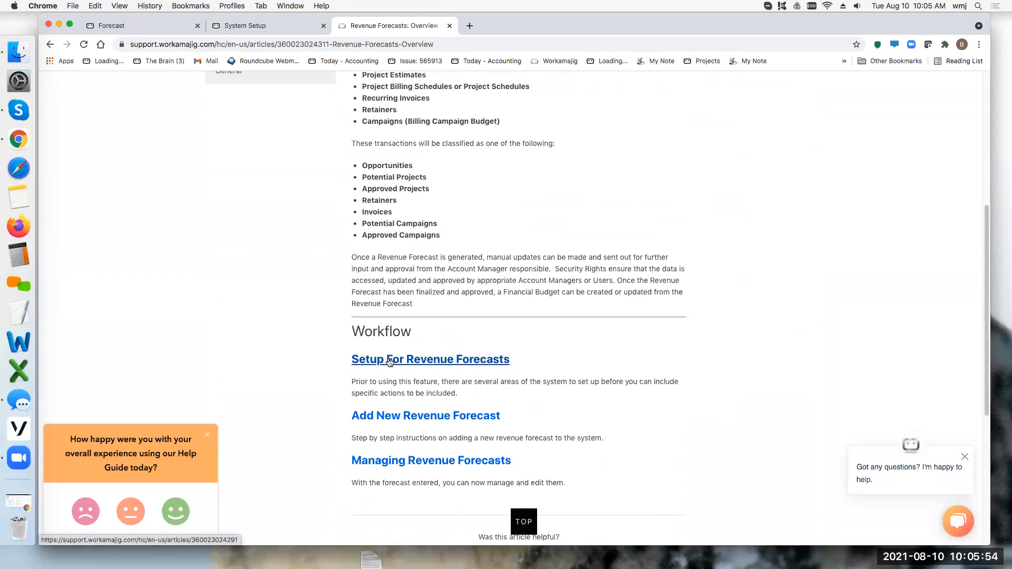
pyautogui.click(389, 361)
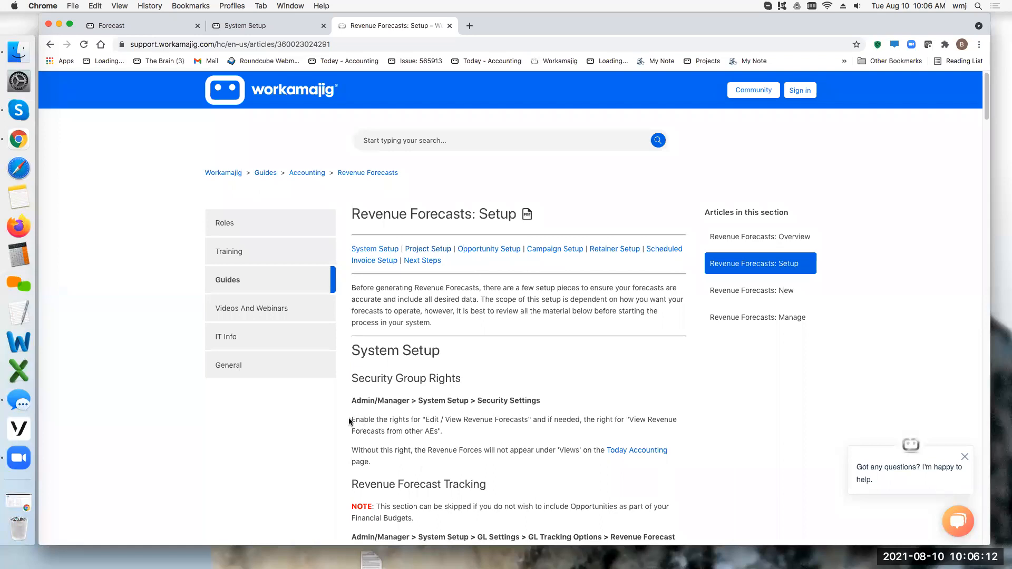
pyautogui.moveTo(351, 419); pyautogui.dragTo(601, 431)
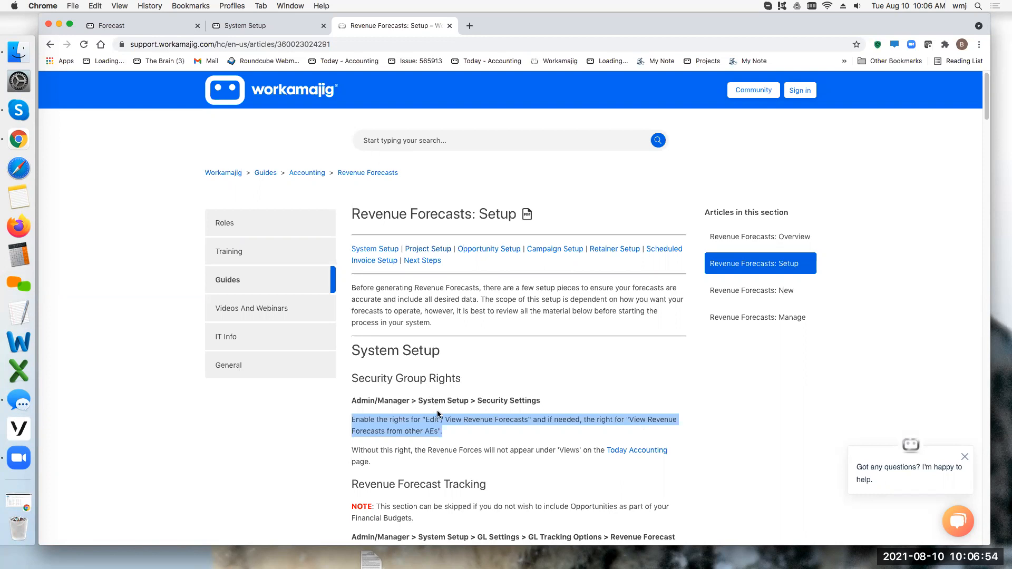
pyautogui.click(433, 255)
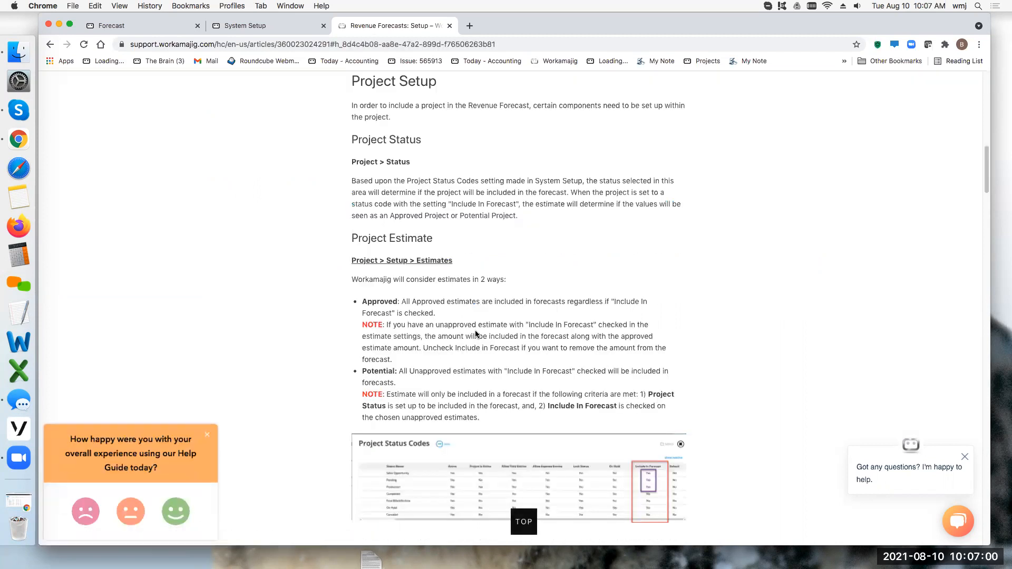
# - Return to the 7.31.2021 forecast and expand the Approved Project group
pyautogui.click(156, 30)
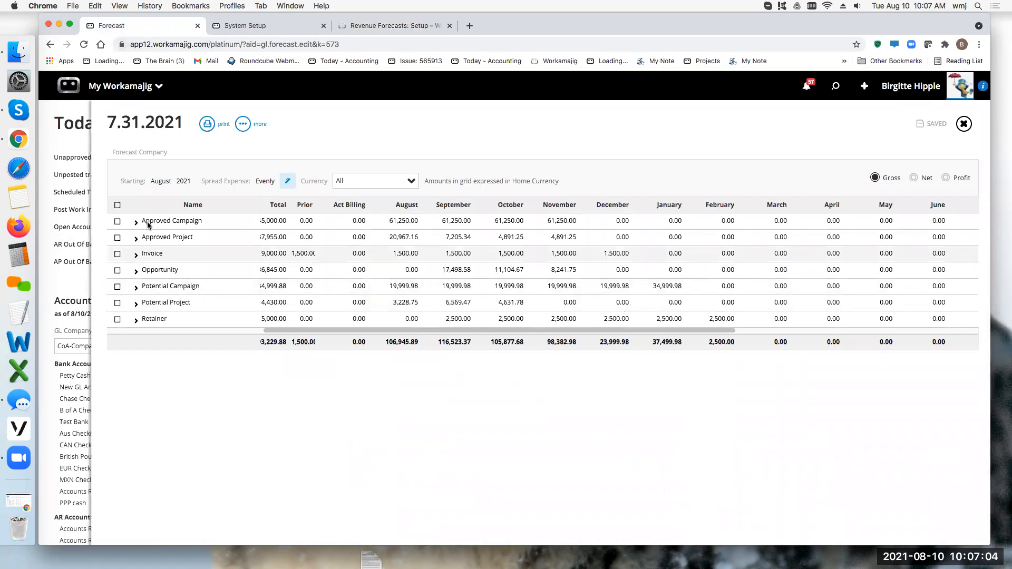
pyautogui.click(137, 238)
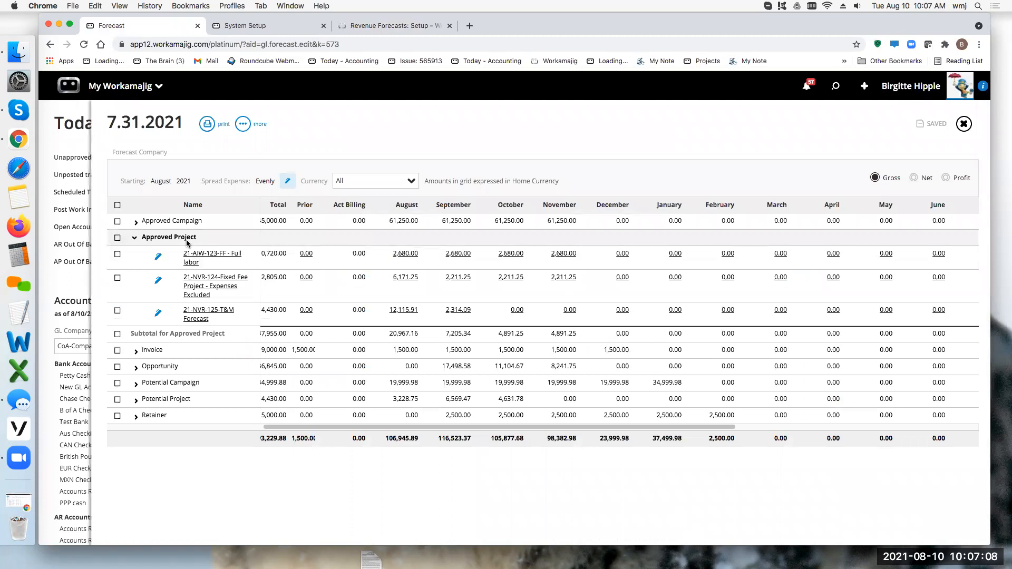
# - Open Project Status Codes from the Global Lists in System Setup and examine the Include In Forecast settings
pyautogui.click(274, 26)
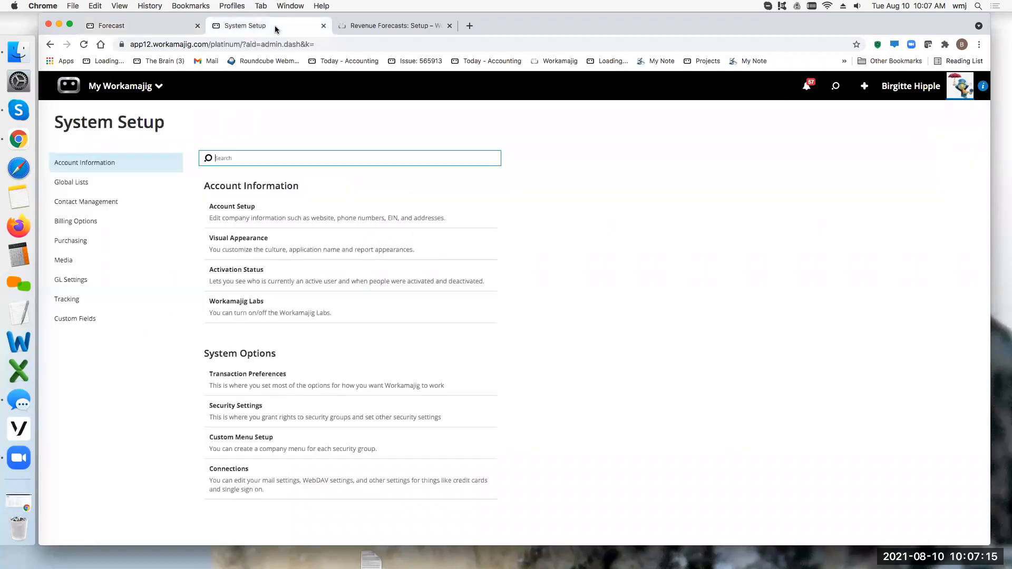
pyautogui.click(81, 181)
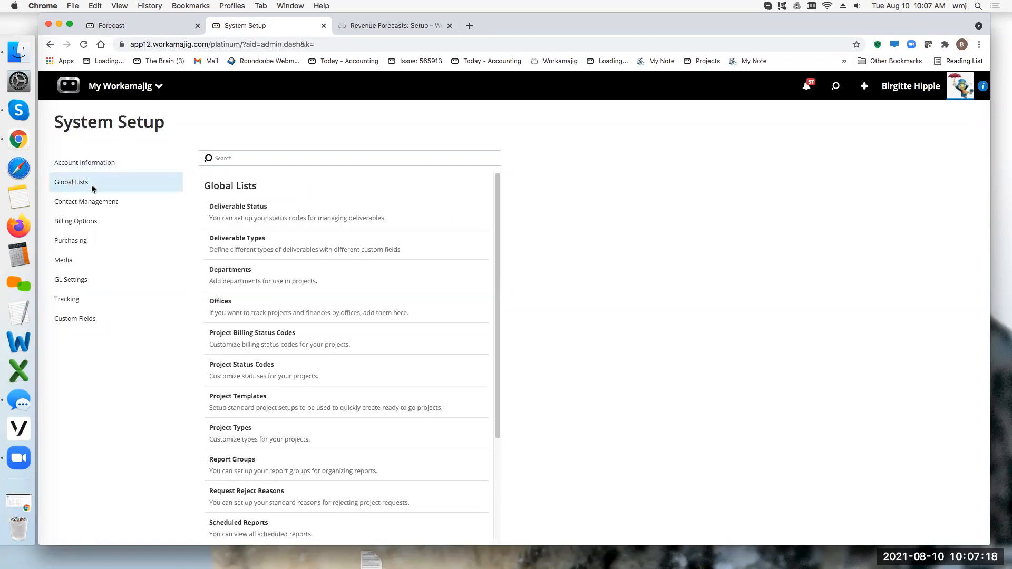
pyautogui.click(238, 374)
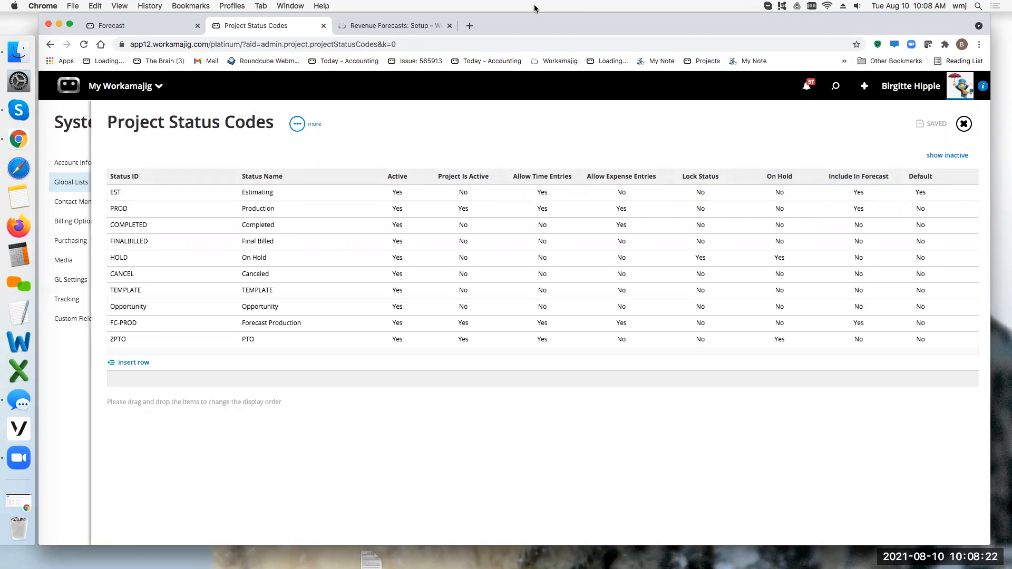
# - Open project 21-AIW-123 from the forecast and check its project status and estimates
pyautogui.click(156, 27)
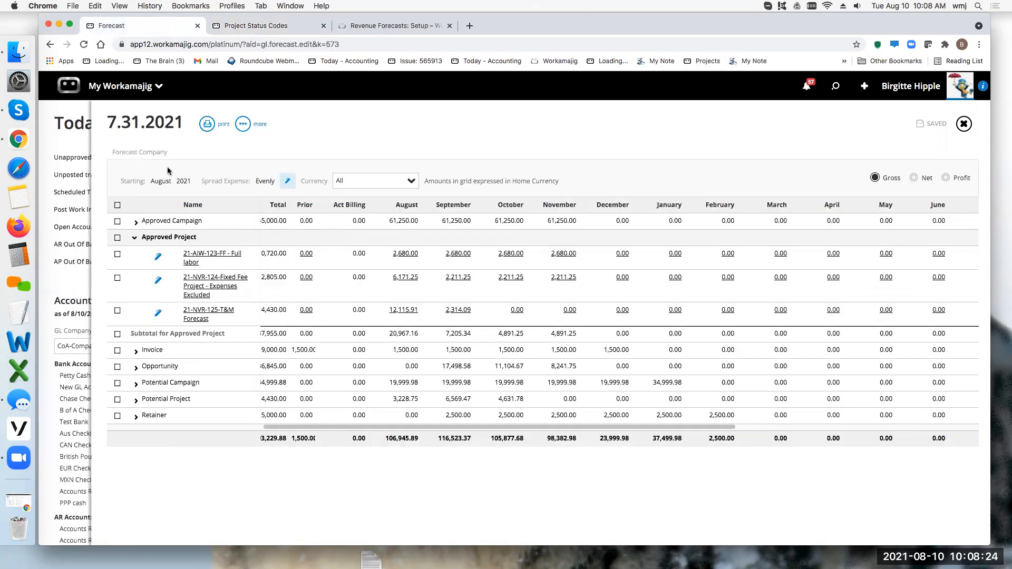
pyautogui.click(205, 257)
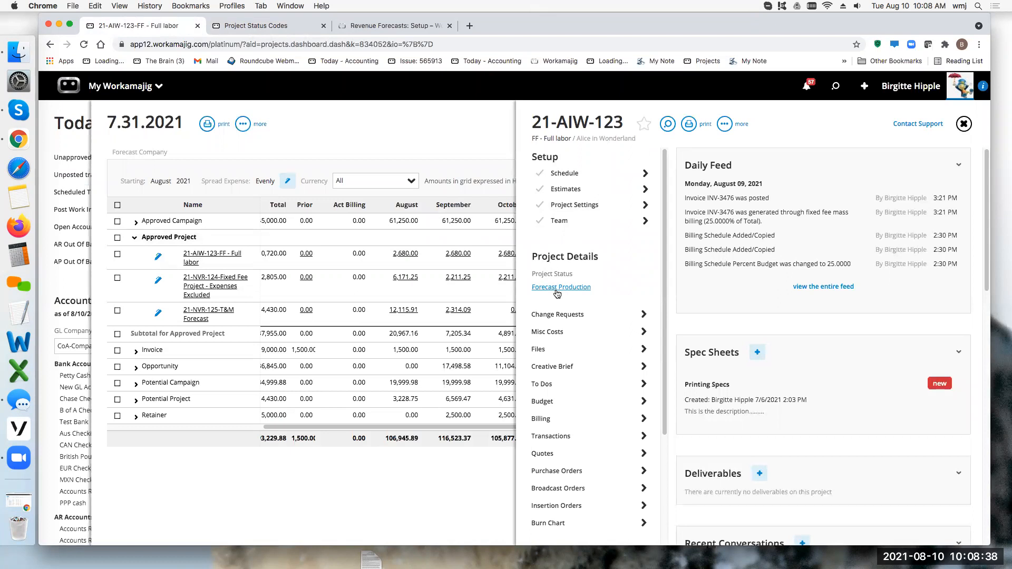
pyautogui.click(566, 189)
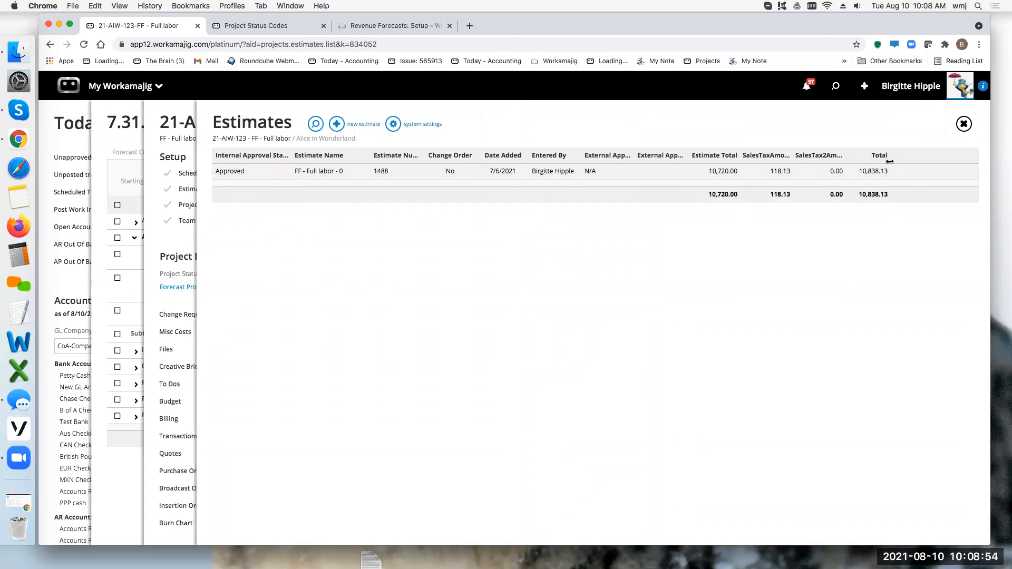
pyautogui.click(964, 124)
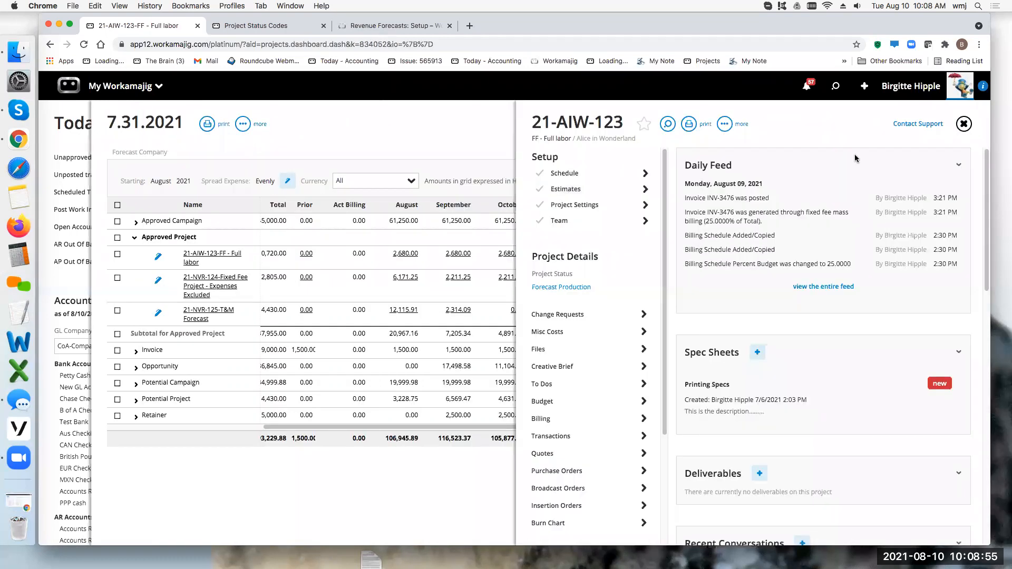
# - Review the billing method options and billing schedule in project 21-AIW-123's settings, and return to the forecast
pyautogui.click(577, 205)
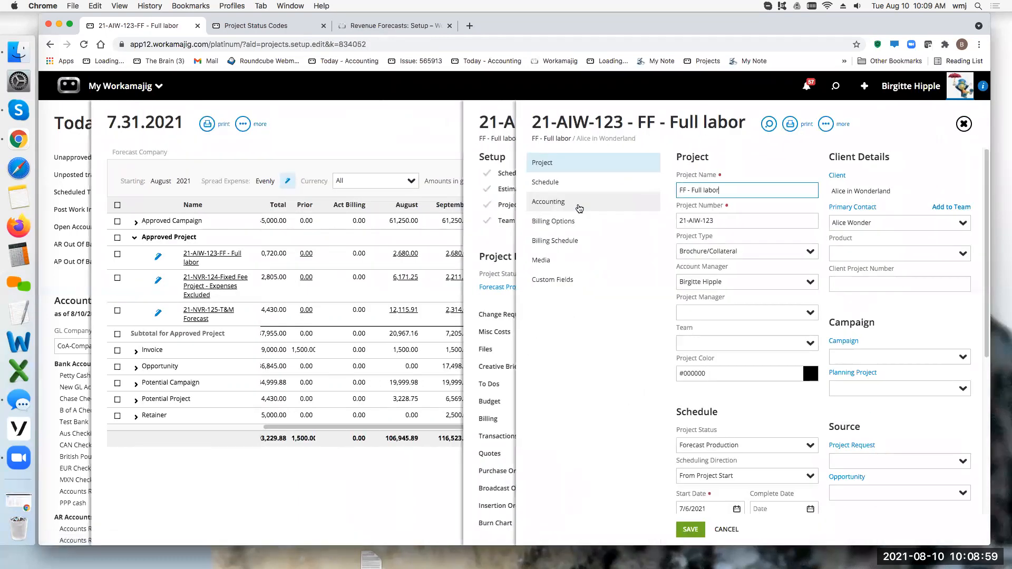
pyautogui.click(554, 221)
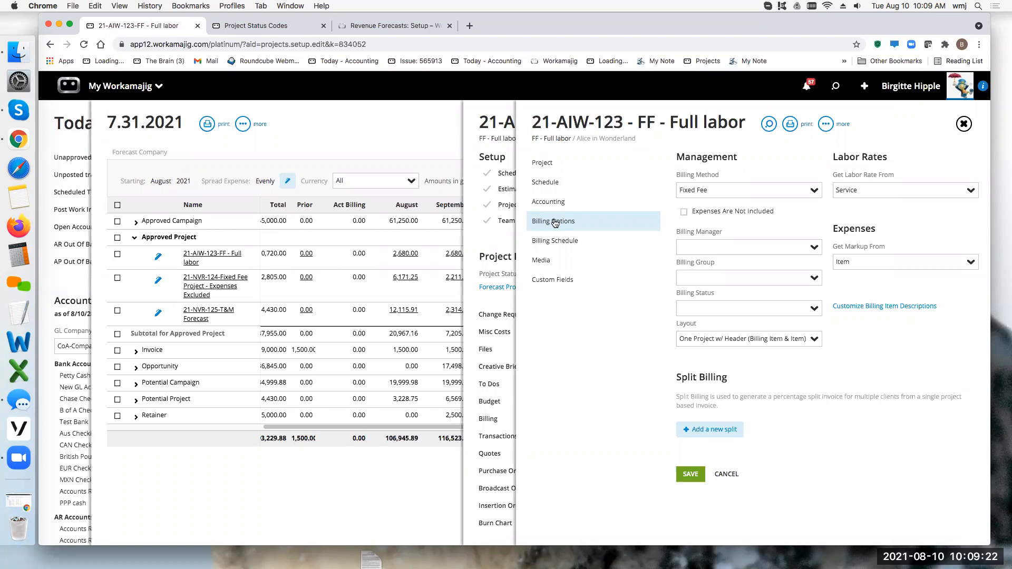
pyautogui.click(818, 191)
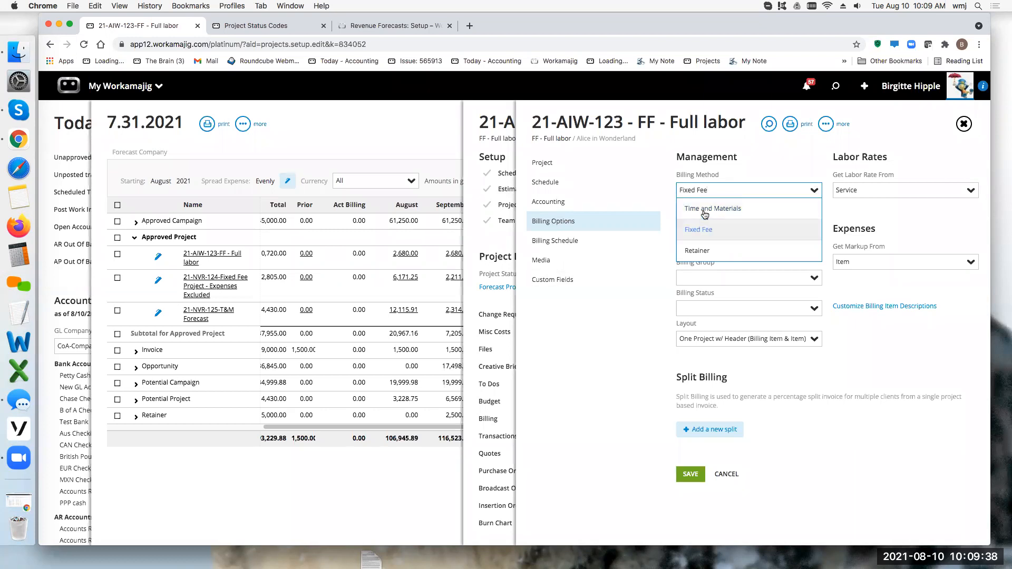
pyautogui.click(767, 158)
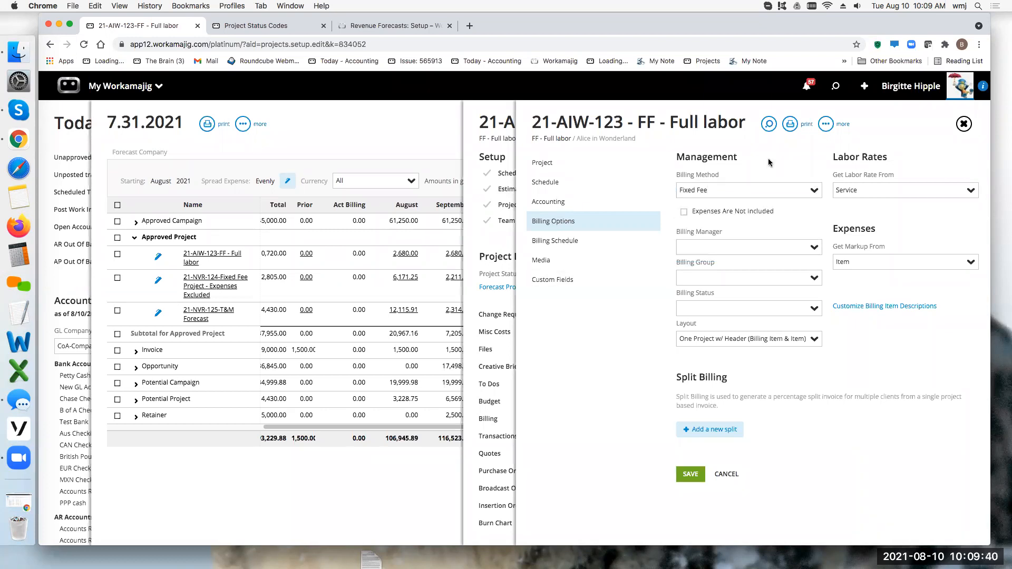
pyautogui.click(554, 243)
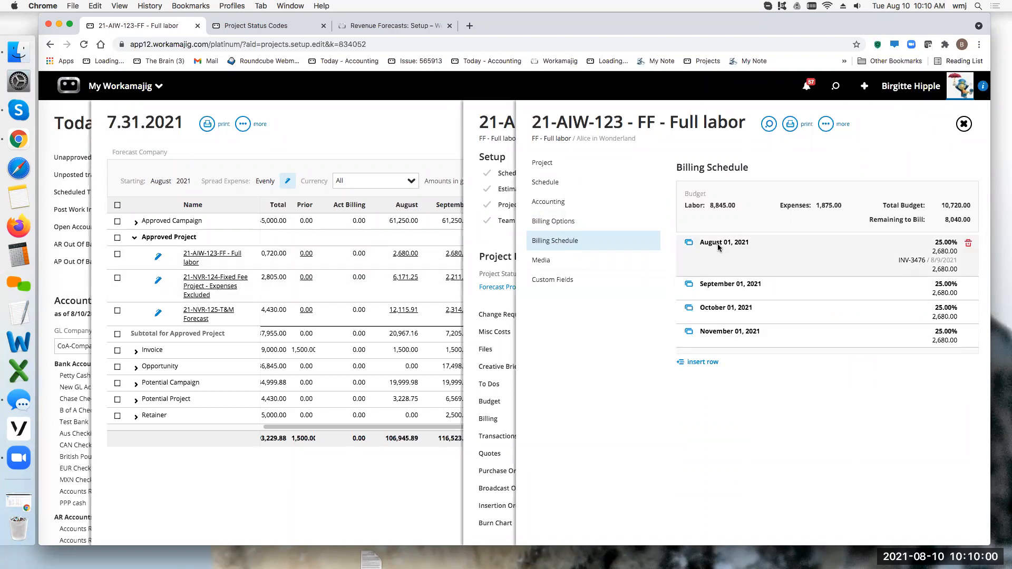
pyautogui.click(964, 124)
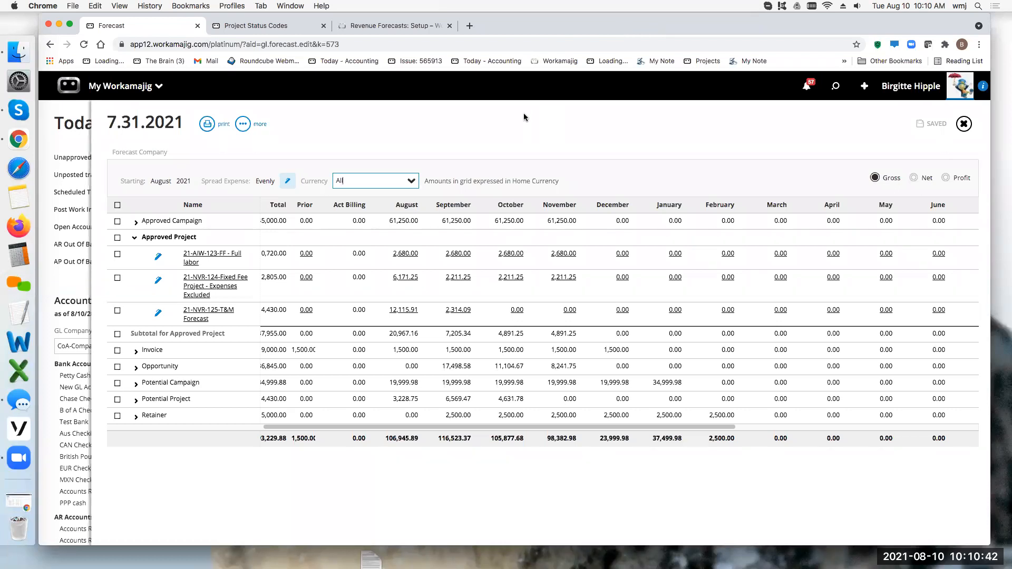
# - Open project 21-NVR-124 from the forecast and check its status and estimates
pyautogui.click(206, 281)
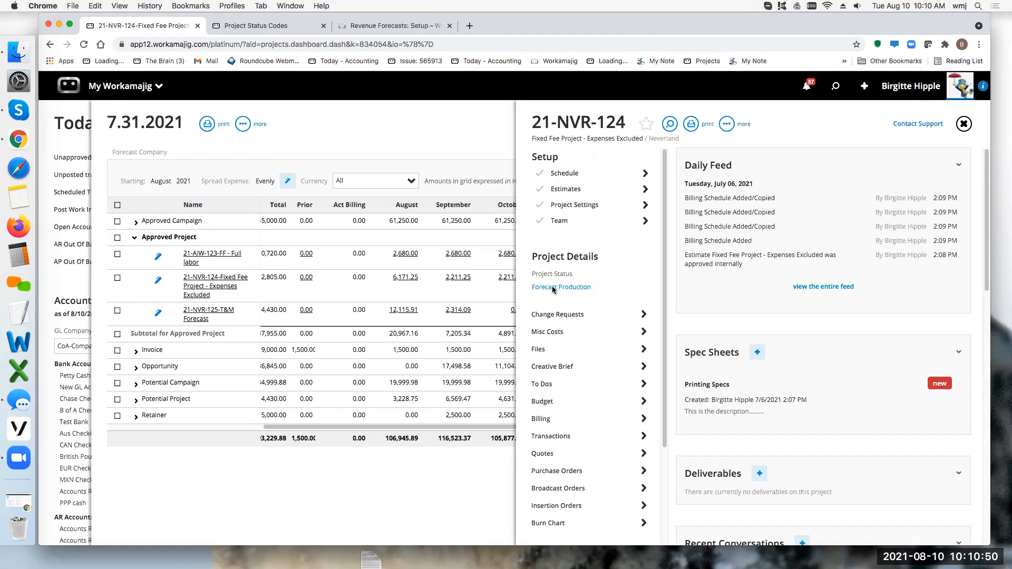
pyautogui.click(570, 192)
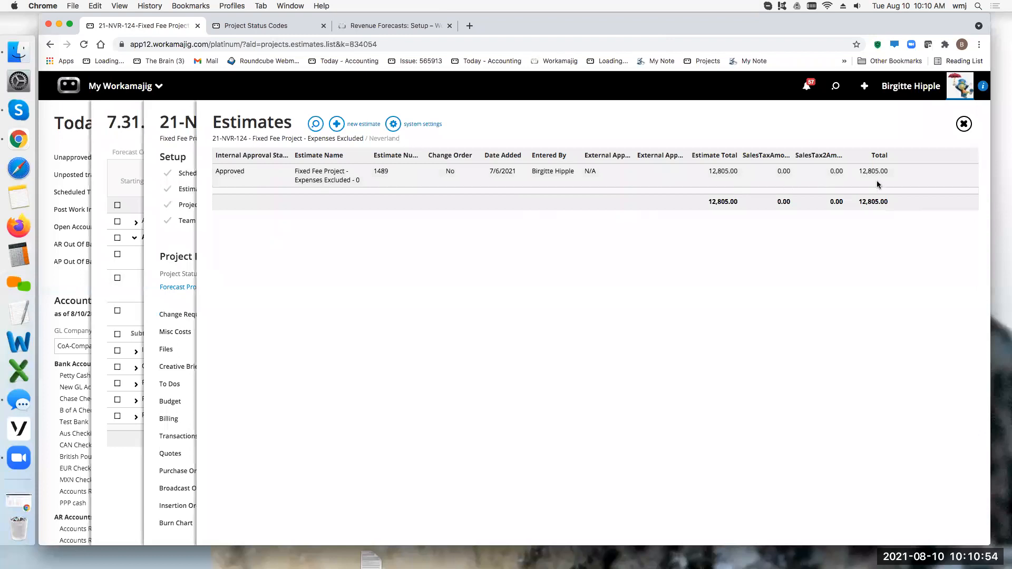
# - Review the billing method and billing schedule in project 21-NVR-124's settings, noting the labor and excluded expenses, and return to the forecast
pyautogui.click(963, 123)
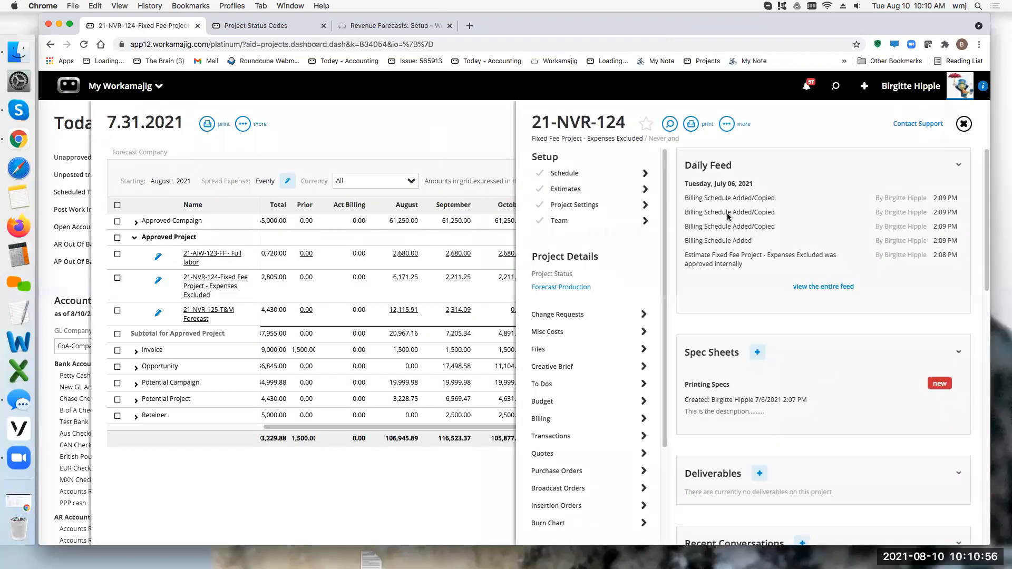
pyautogui.click(591, 207)
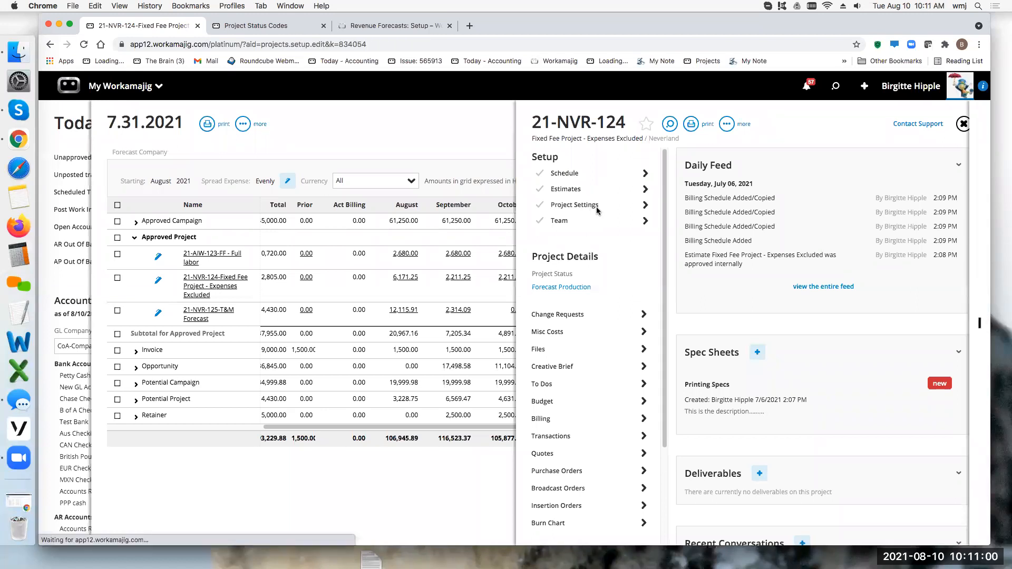
pyautogui.click(553, 221)
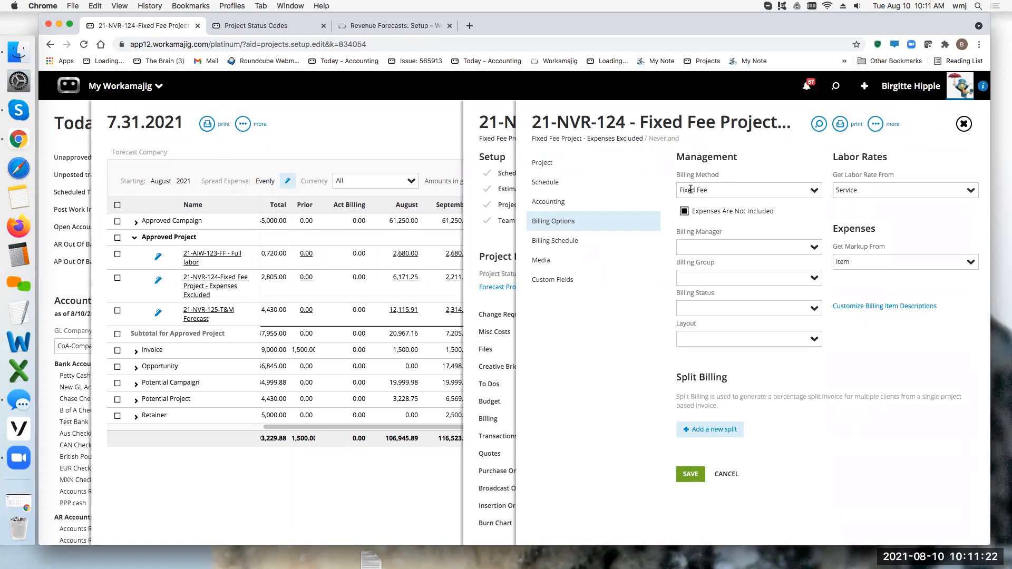
pyautogui.click(558, 241)
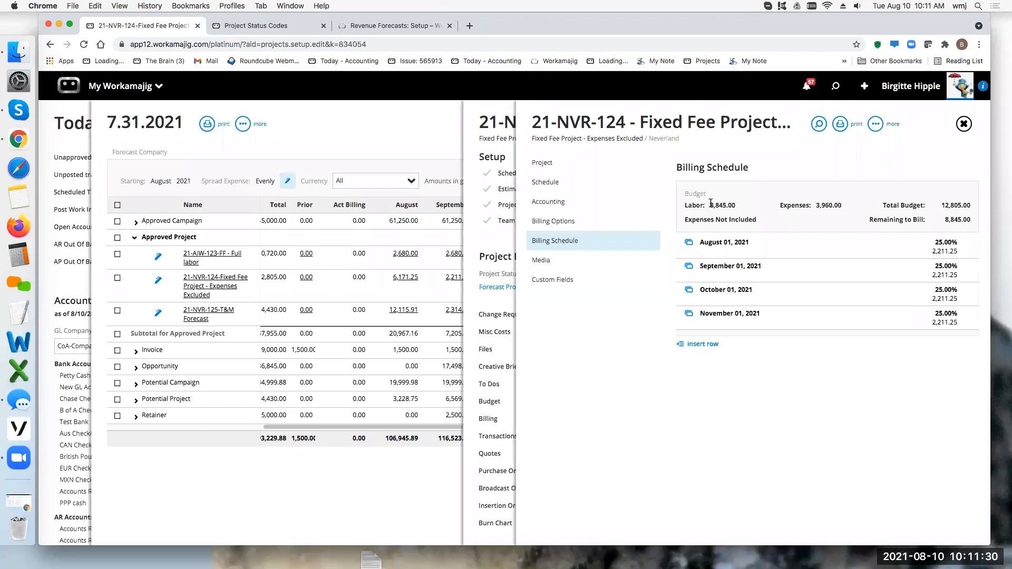
pyautogui.moveTo(710, 205); pyautogui.dragTo(739, 207)
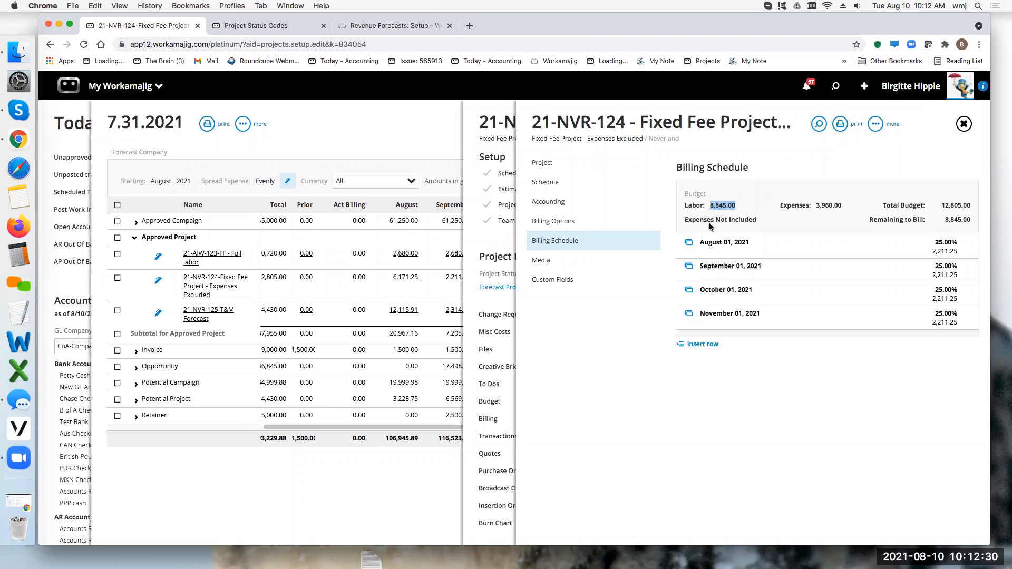
pyautogui.moveTo(683, 221); pyautogui.dragTo(751, 224)
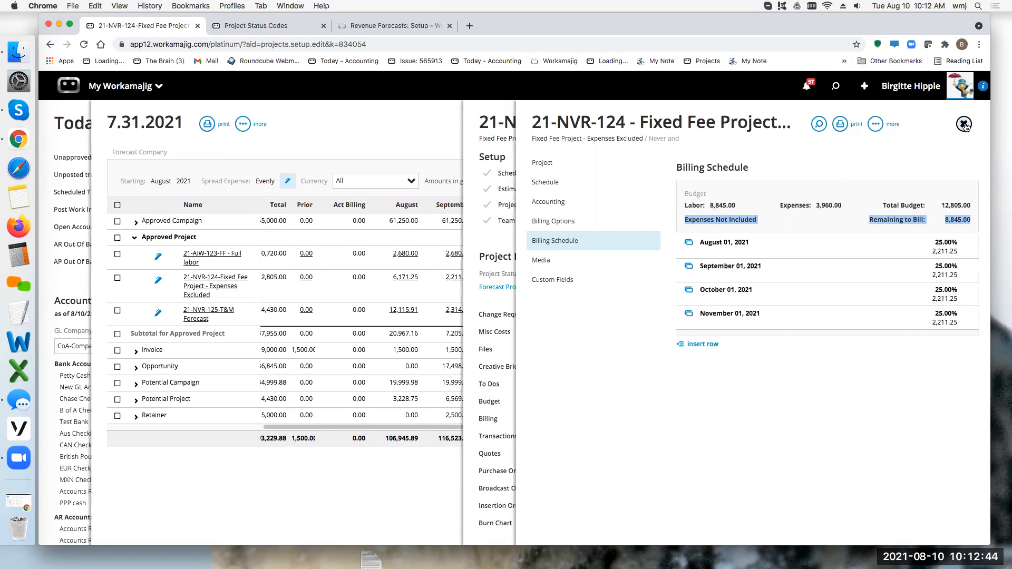
pyautogui.click(964, 124)
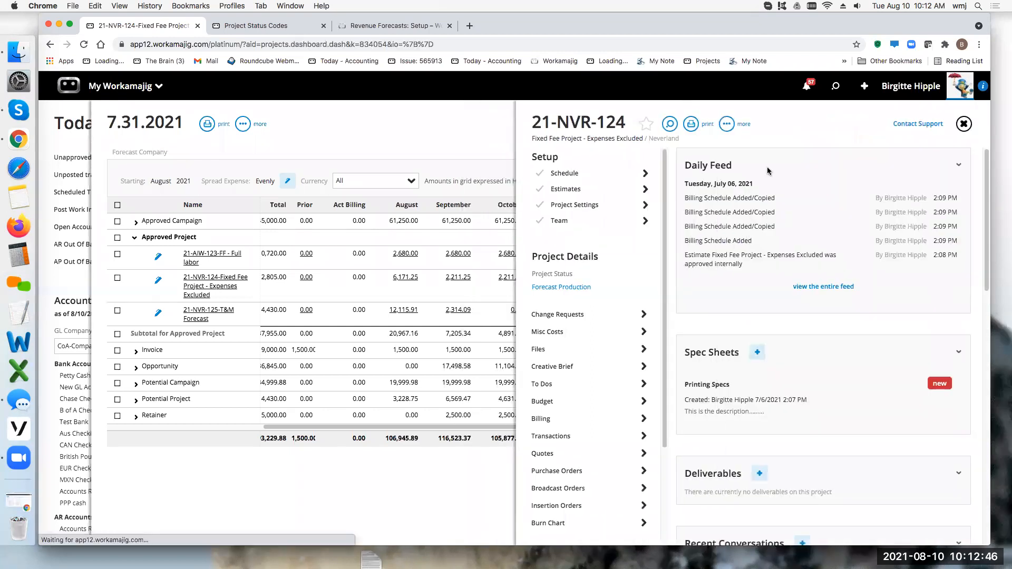
pyautogui.click(964, 125)
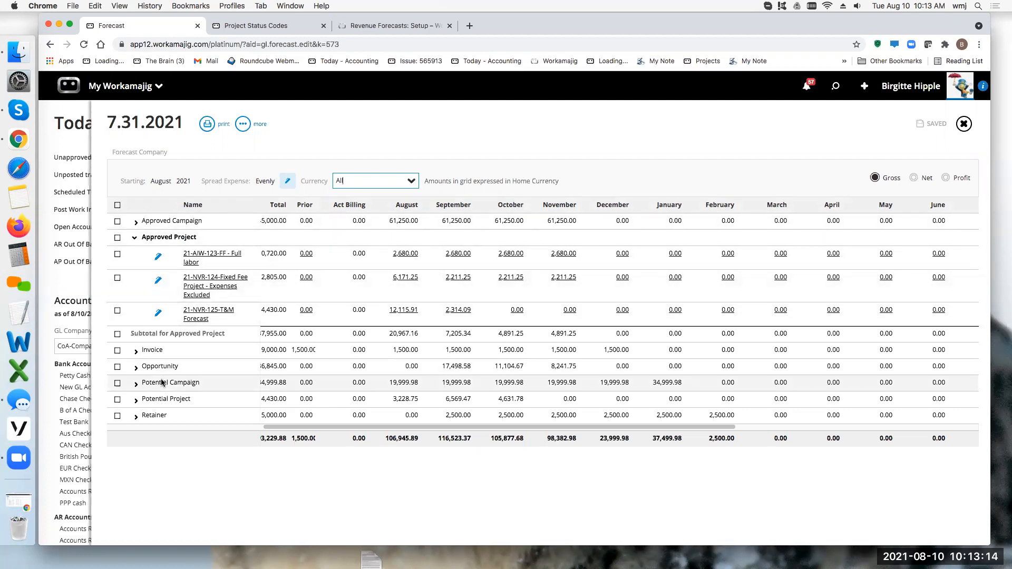
# - Open project 21-NVR-125 from the forecast and check its project status and estimates
pyautogui.click(205, 318)
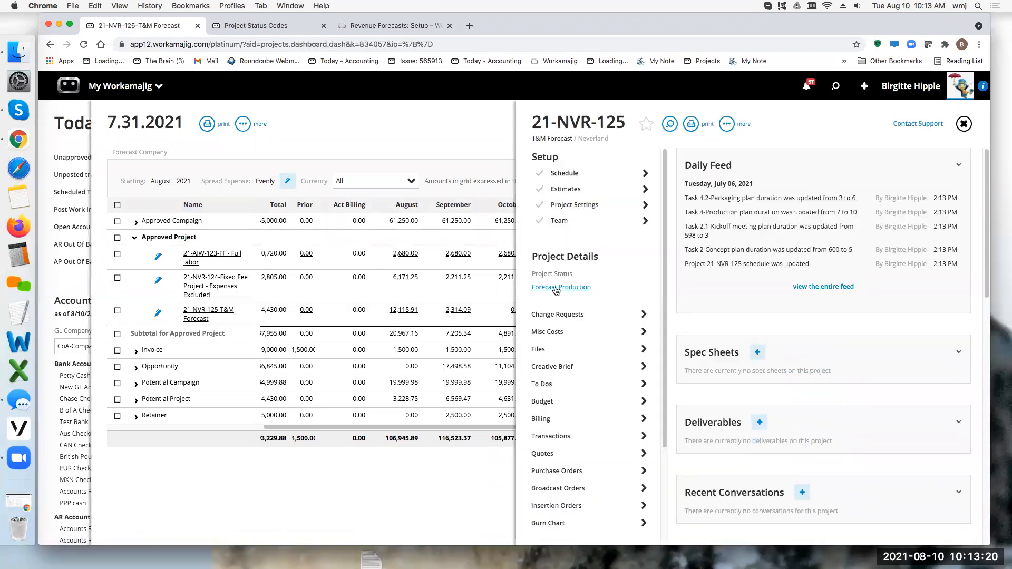
pyautogui.click(565, 189)
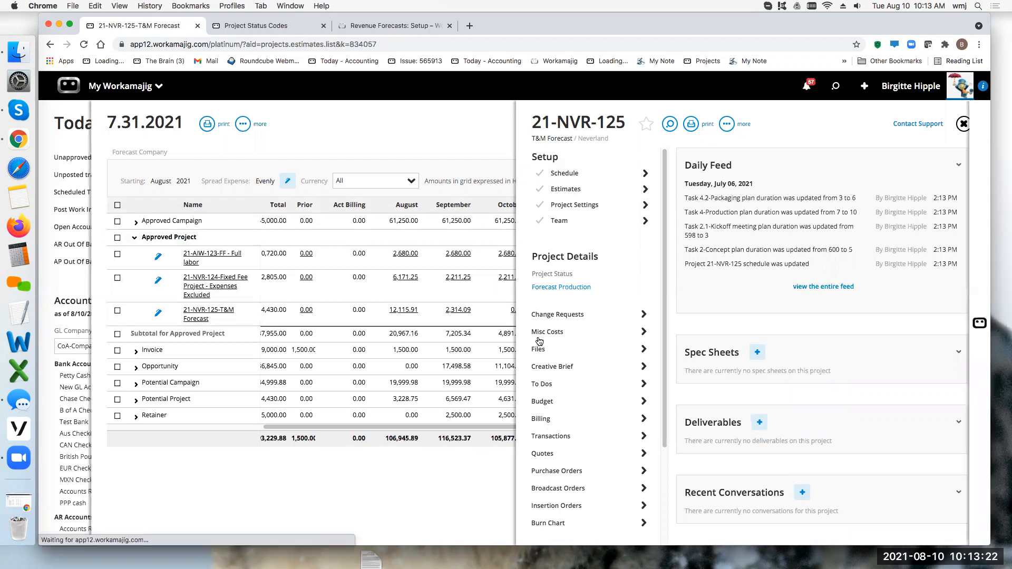
pyautogui.click(962, 124)
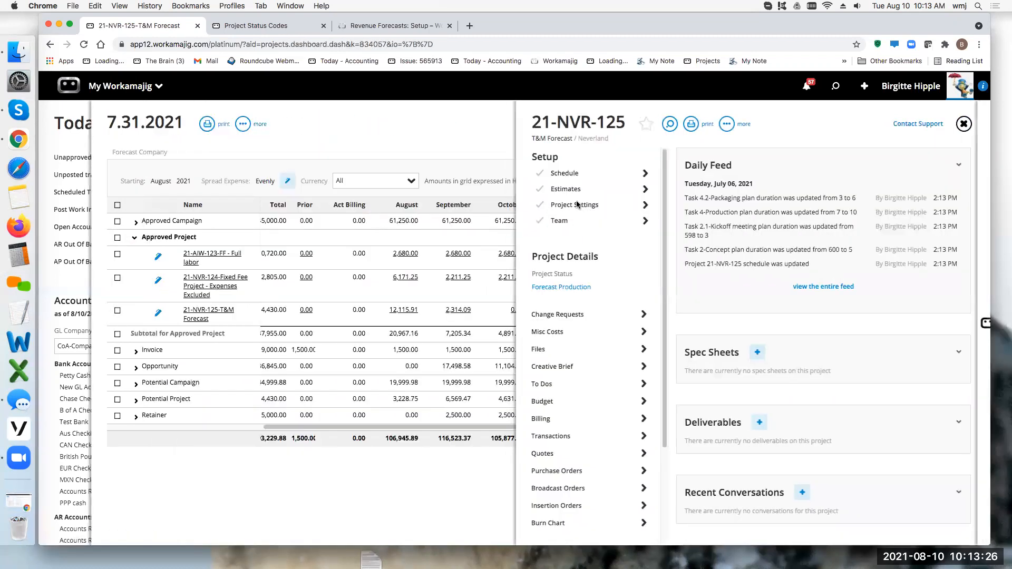
# - Review the billing options and billing schedule in project 21-NVR-125's settings
pyautogui.click(577, 205)
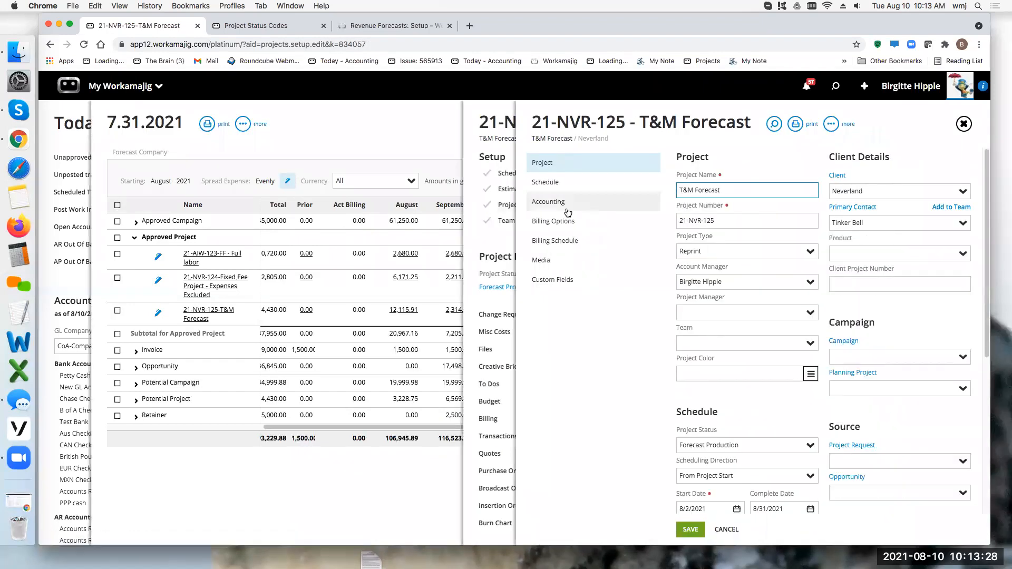
pyautogui.click(556, 221)
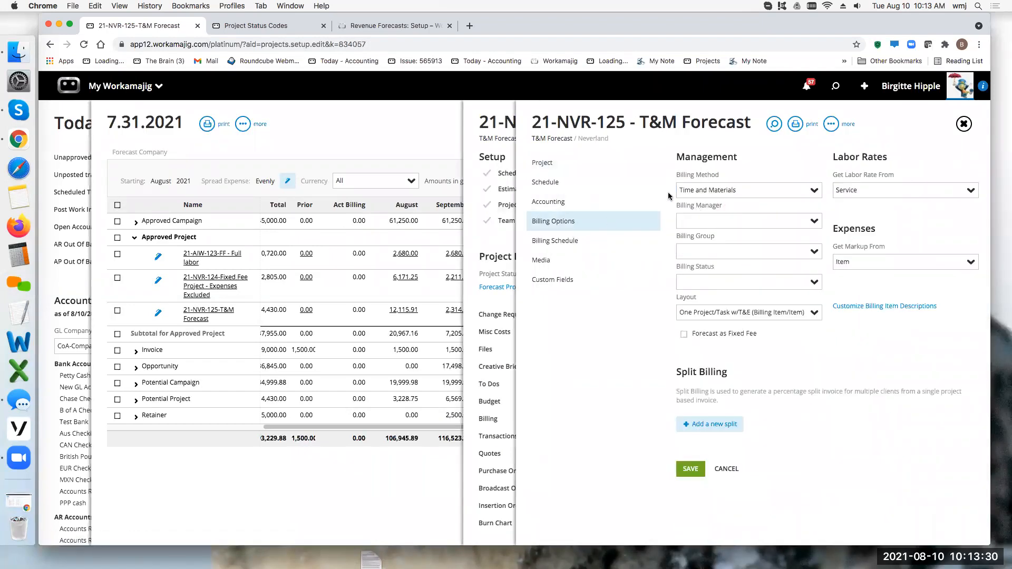
pyautogui.click(559, 240)
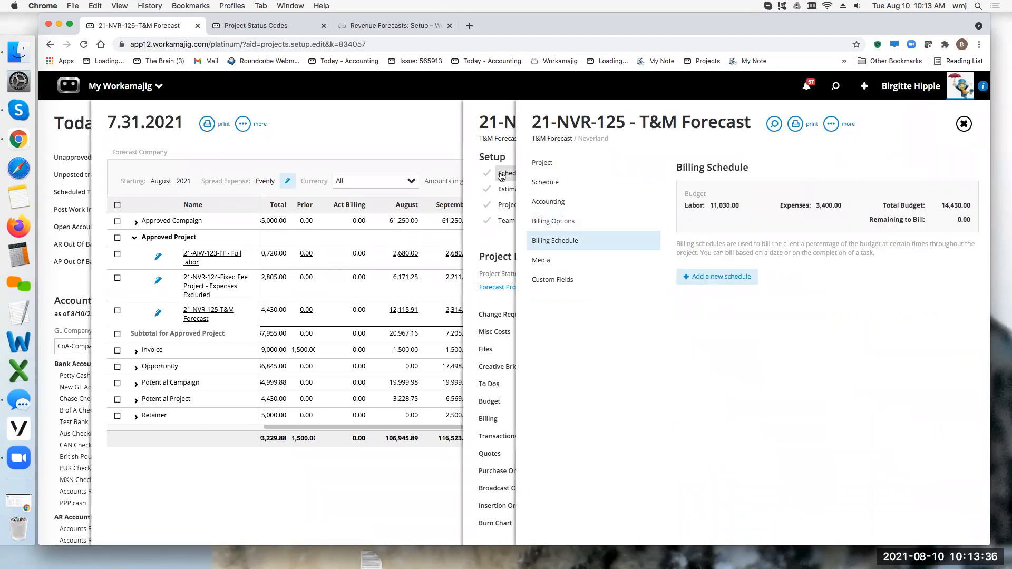
# - Check the planned task dates in project 21-NVR-125's schedule, and return to the forecast to view its billing, probability and total columns
pyautogui.click(502, 176)
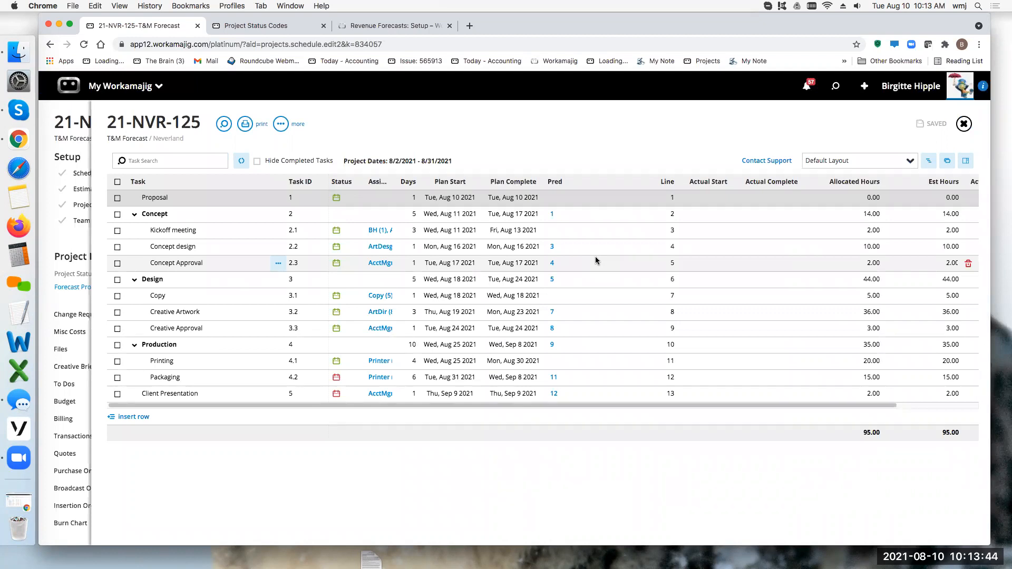
pyautogui.click(442, 199)
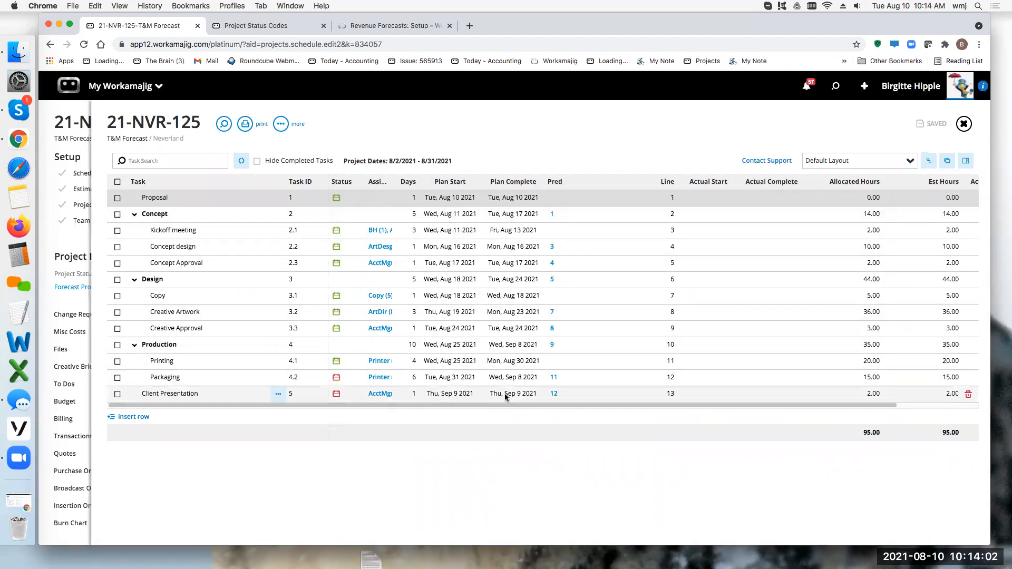
pyautogui.click(962, 125)
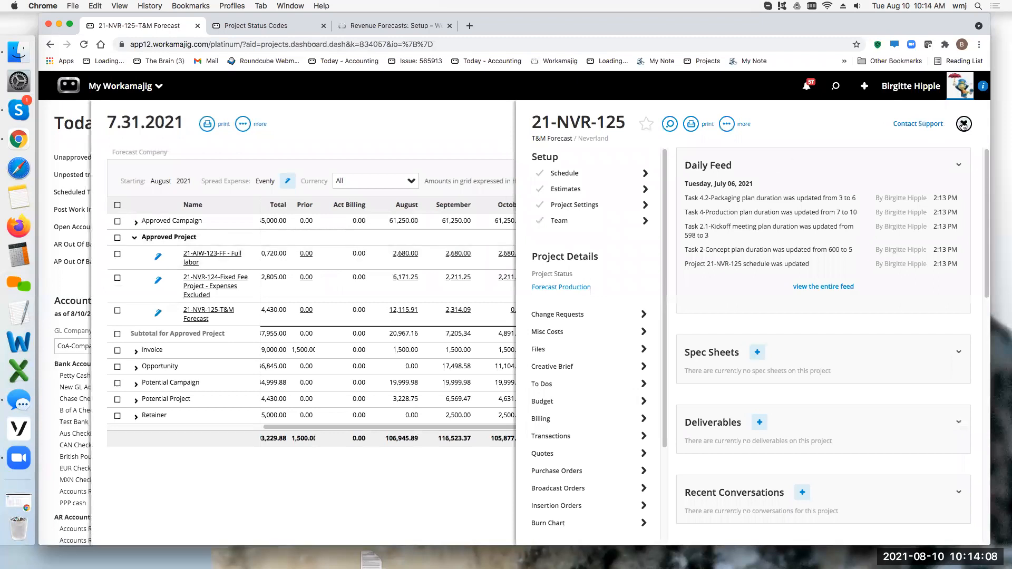
pyautogui.click(964, 124)
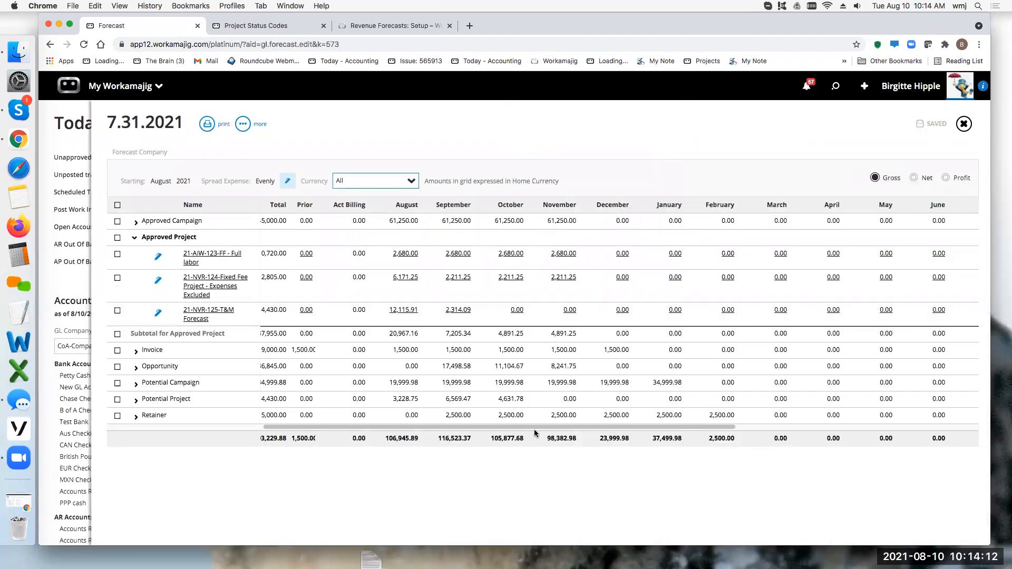
pyautogui.moveTo(536, 427); pyautogui.dragTo(483, 426)
pyautogui.hscroll(-1, 396, 359)
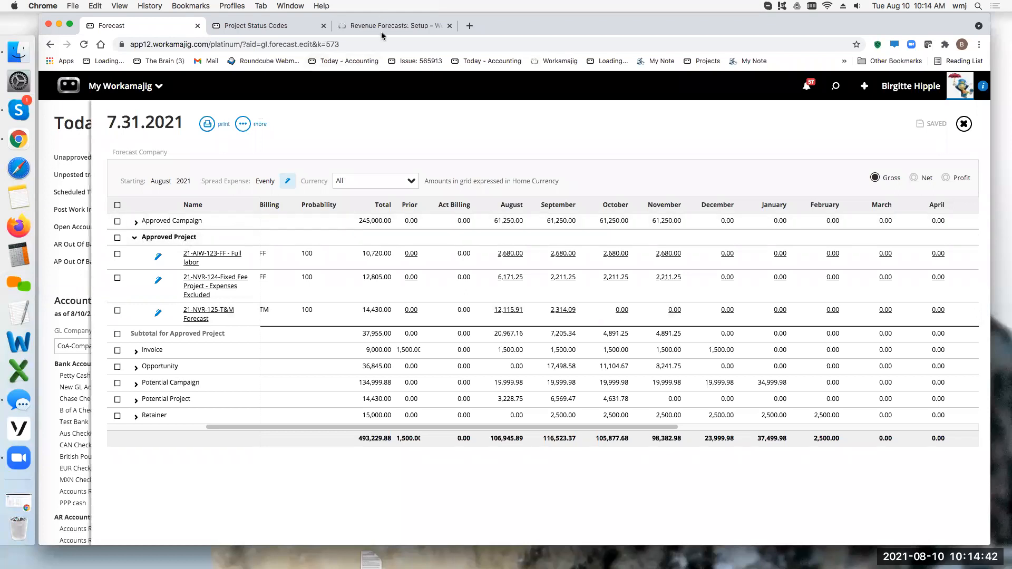
# - Read the Project Status and Project Estimate requirements in the Revenue Forecasts help article, highlighting the Approved estimate rule
pyautogui.click(395, 27)
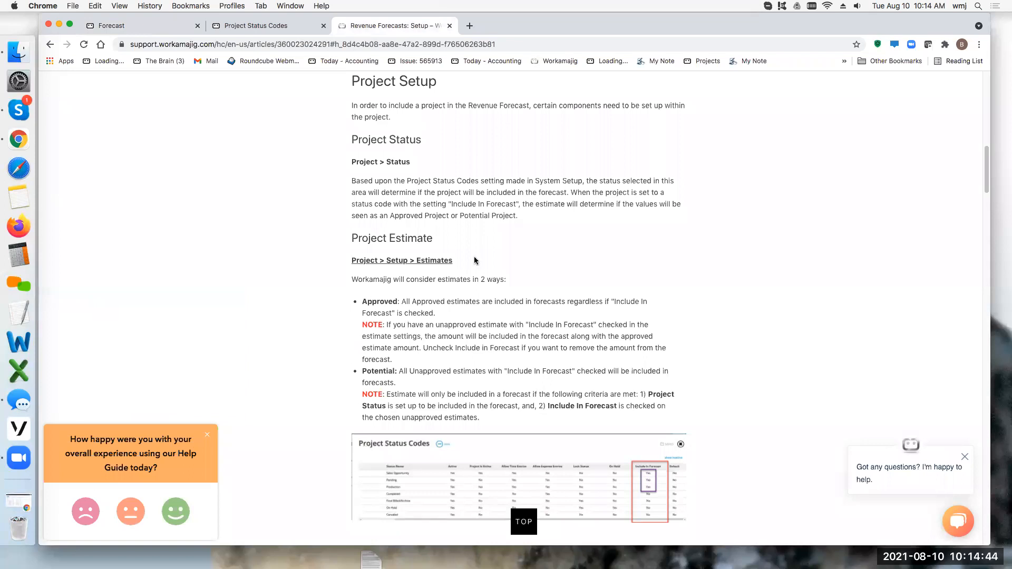
pyautogui.moveTo(362, 301); pyautogui.dragTo(400, 302)
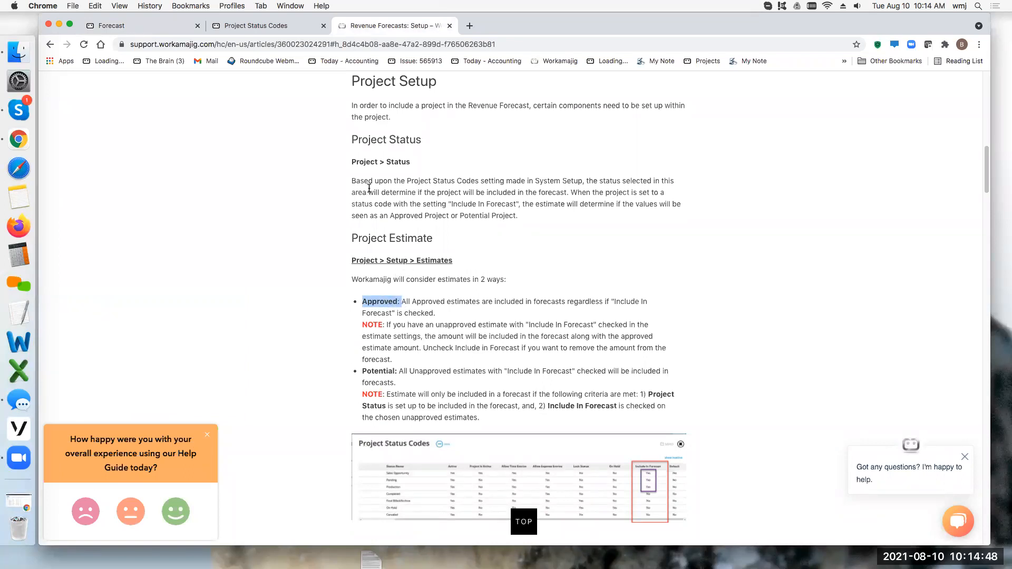
pyautogui.click(353, 164)
pyautogui.moveTo(353, 164); pyautogui.dragTo(415, 164)
pyautogui.click(427, 180)
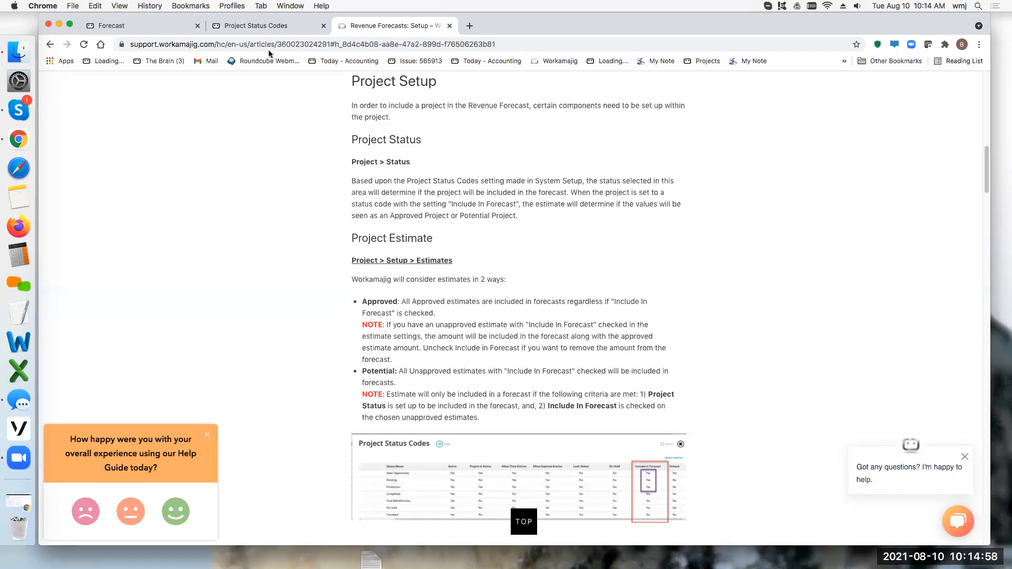
# - Return to the forecast, collapse the Approved Project group and expand the Potential Project group
pyautogui.click(134, 35)
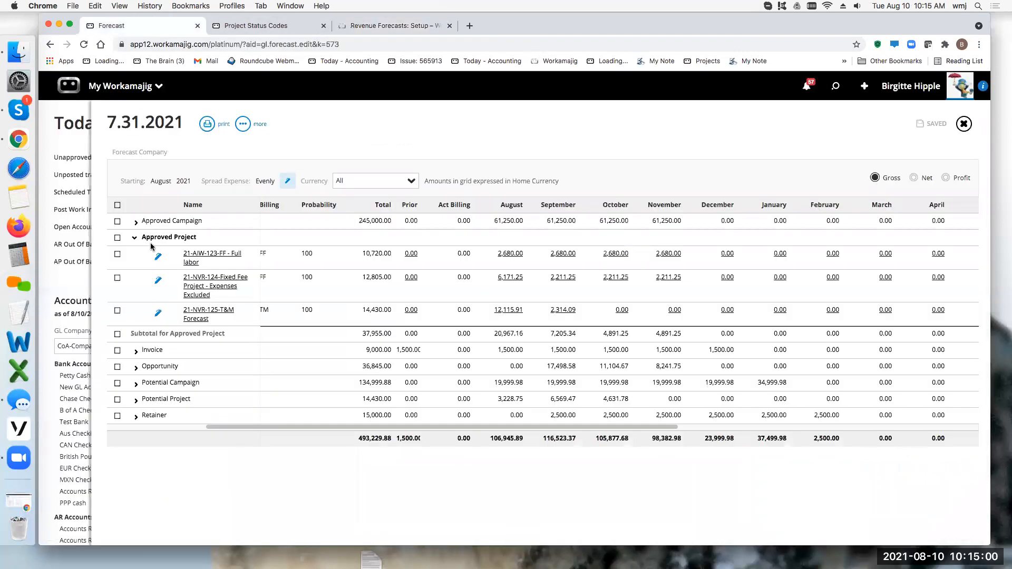
pyautogui.click(136, 237)
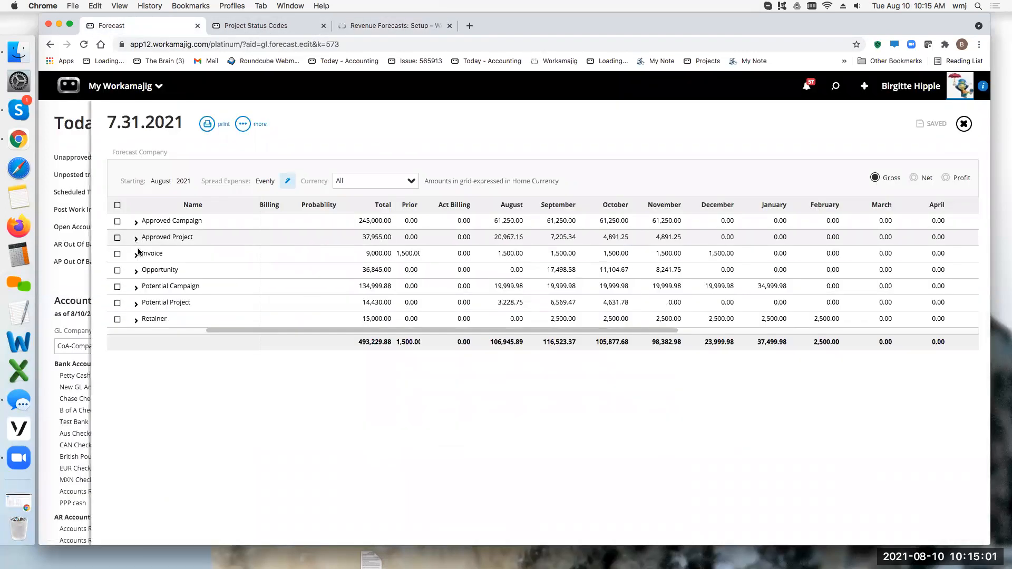
pyautogui.click(136, 305)
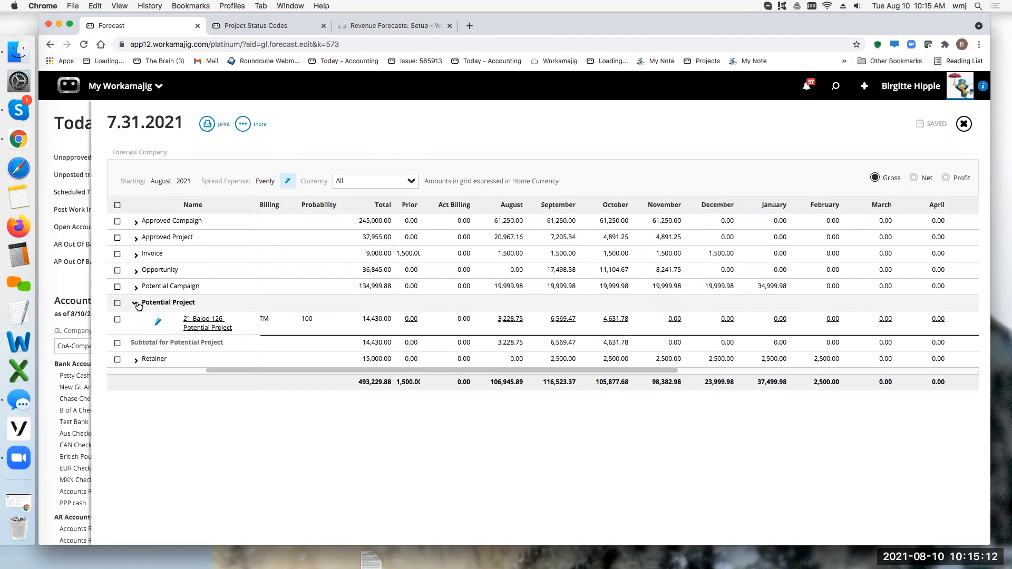
# - Open project 21-Baloo-126 from the forecast and check its project status and the approval status of its estimate
pyautogui.click(211, 327)
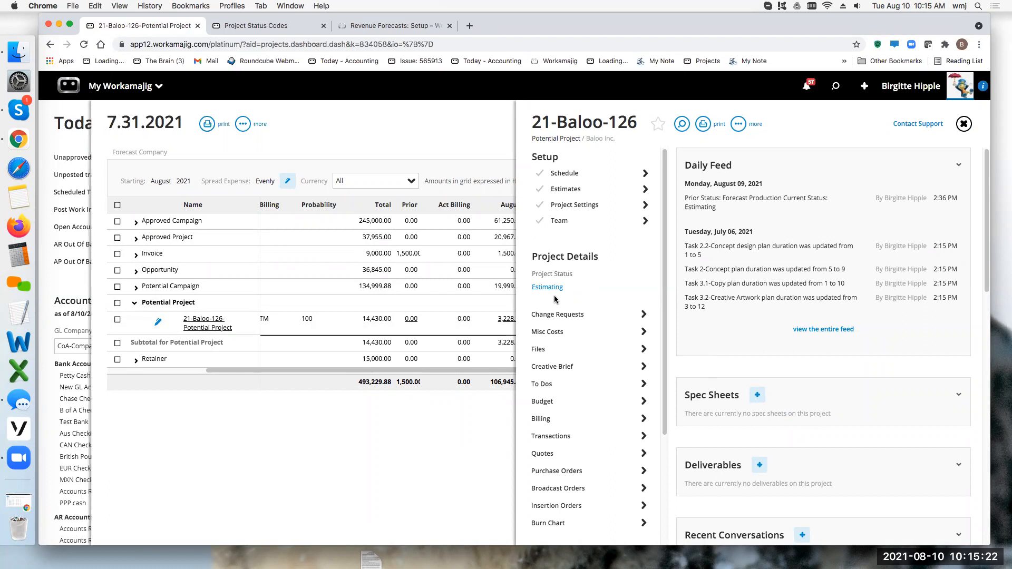
pyautogui.click(569, 189)
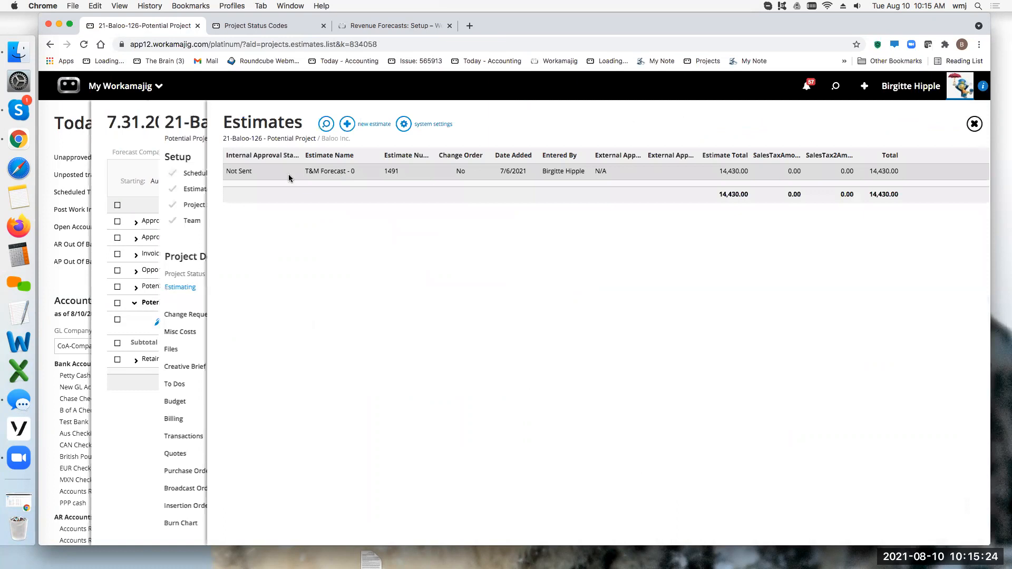
pyautogui.click(243, 177)
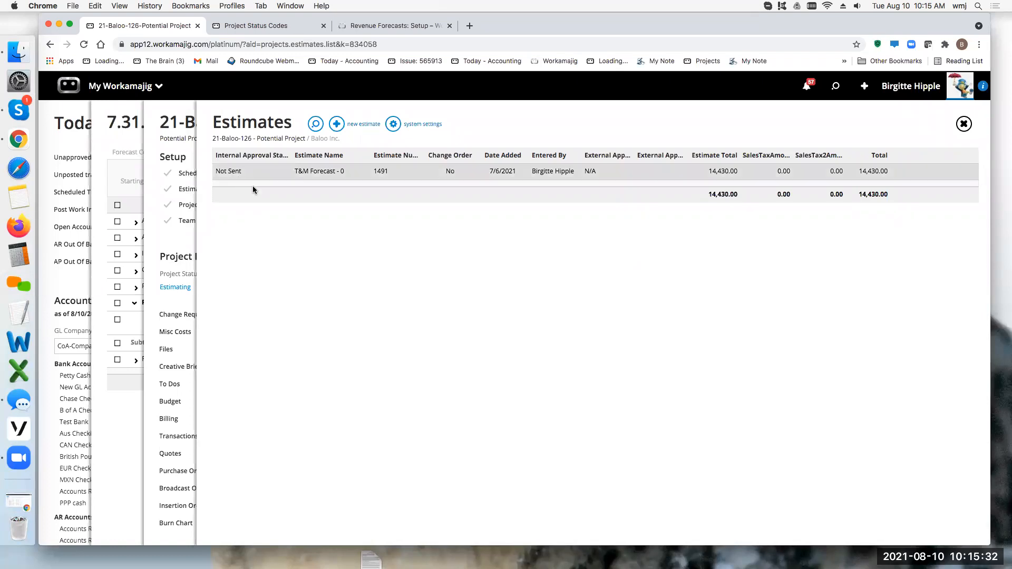
# - Check the Include in Forecast option in the T&M Forecast estimate's settings, and return to the forecast
pyautogui.click(308, 173)
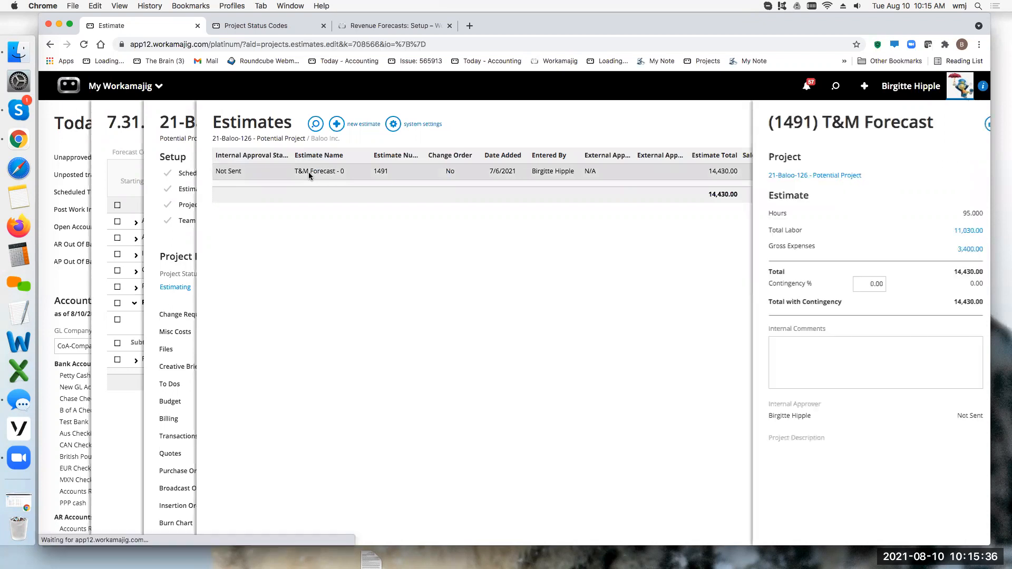
pyautogui.click(869, 124)
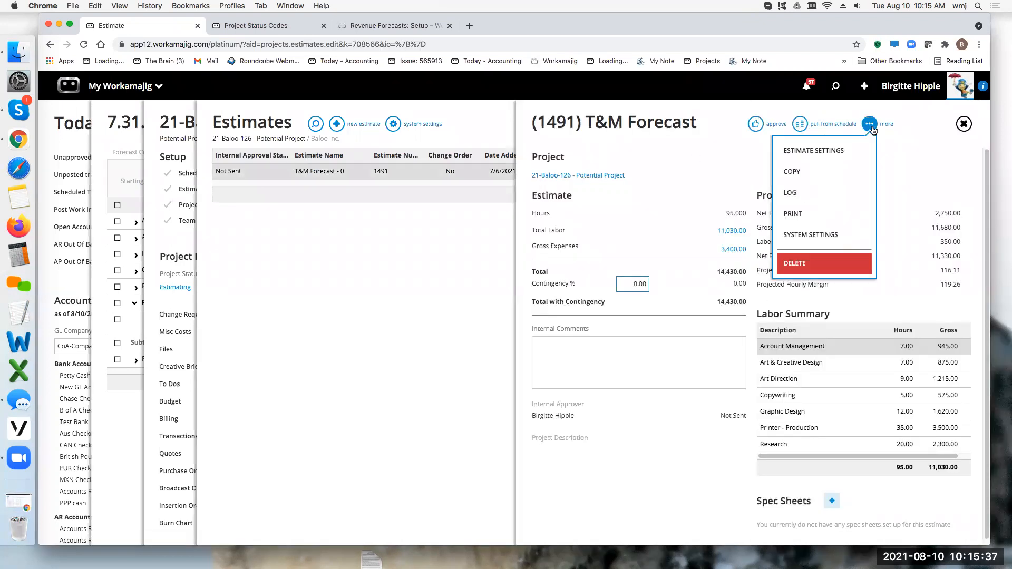
pyautogui.click(827, 152)
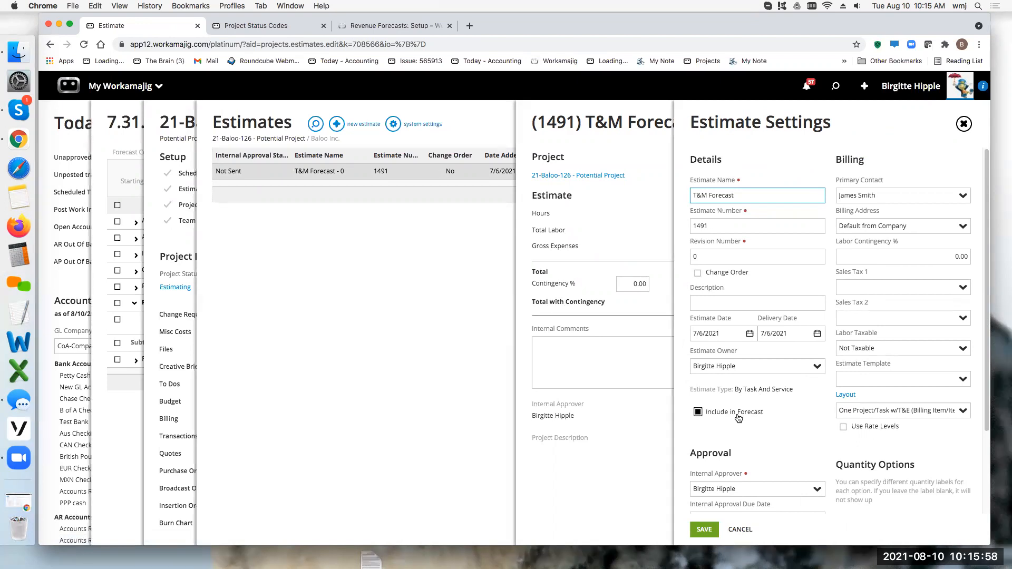
pyautogui.click(963, 124)
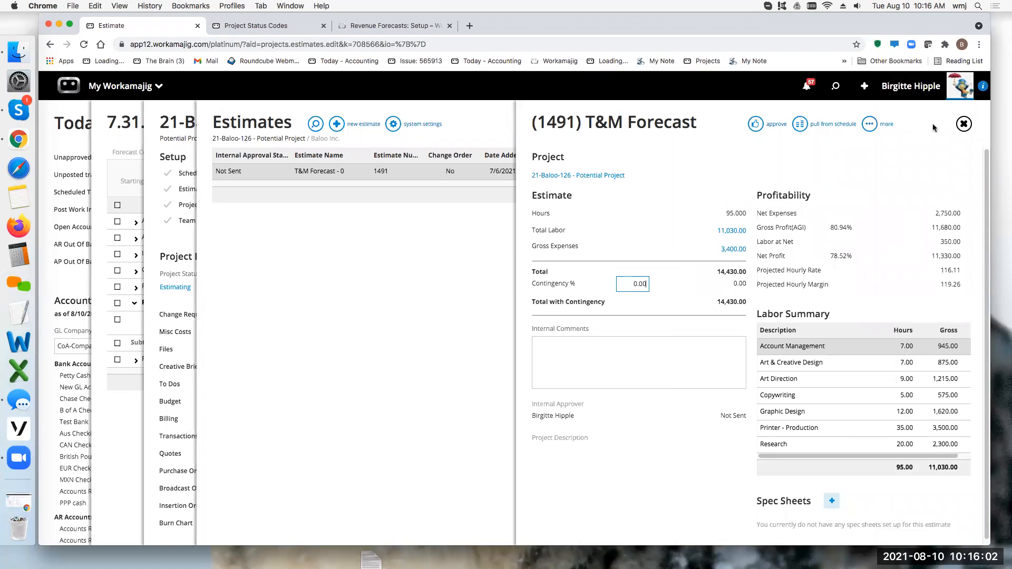
pyautogui.click(964, 124)
pyautogui.click(964, 125)
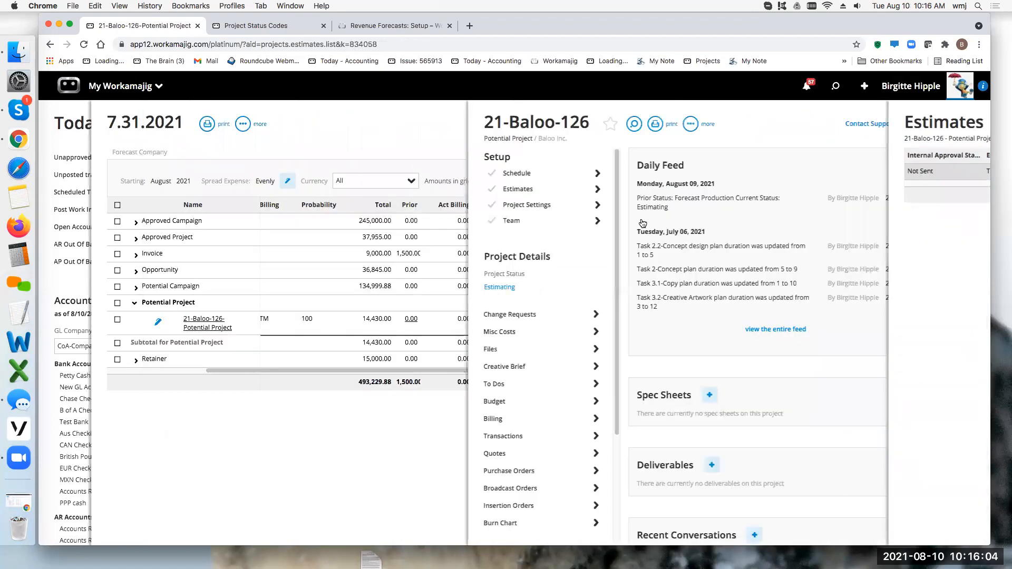
pyautogui.click(237, 412)
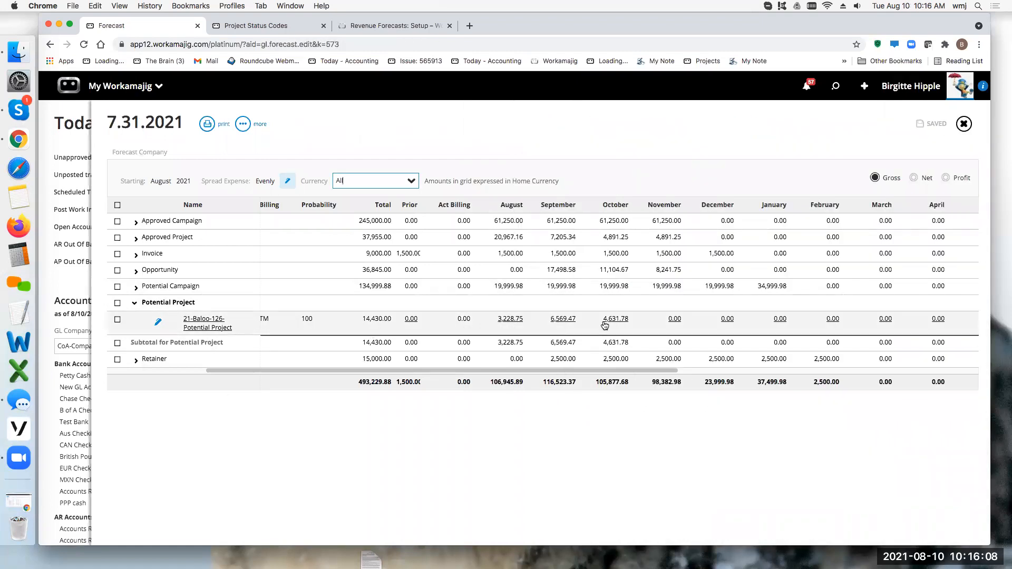
# - Open project 21-Baloo-126 from the forecast to view its dashboard, close it and collapse the Potential Project group
pyautogui.click(202, 327)
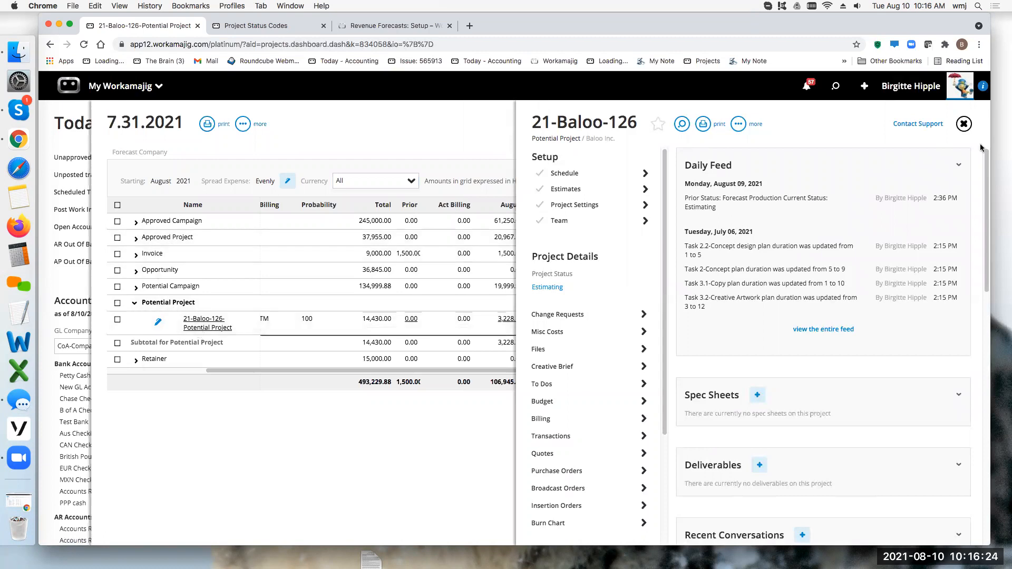
pyautogui.click(964, 124)
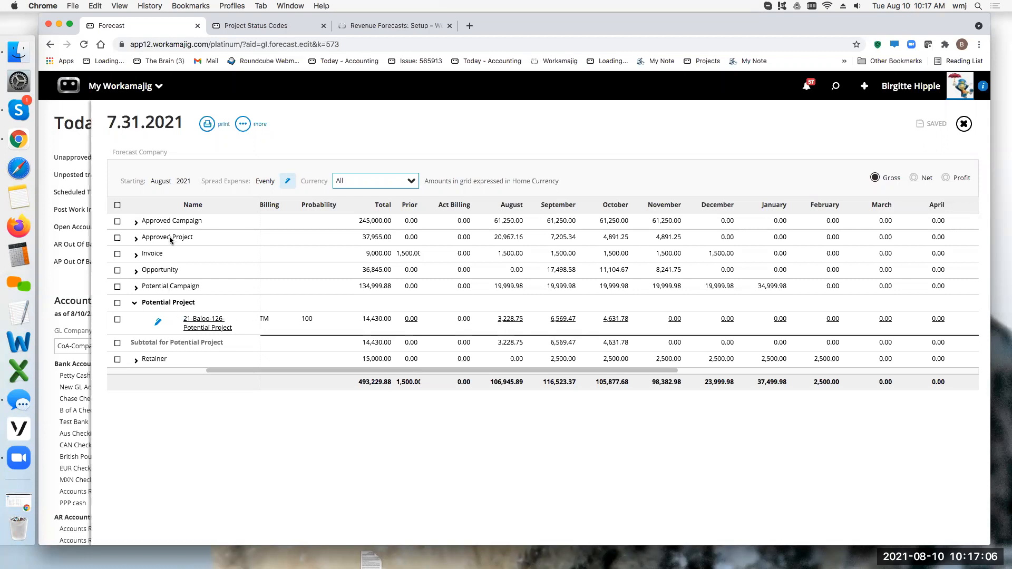
pyautogui.click(135, 303)
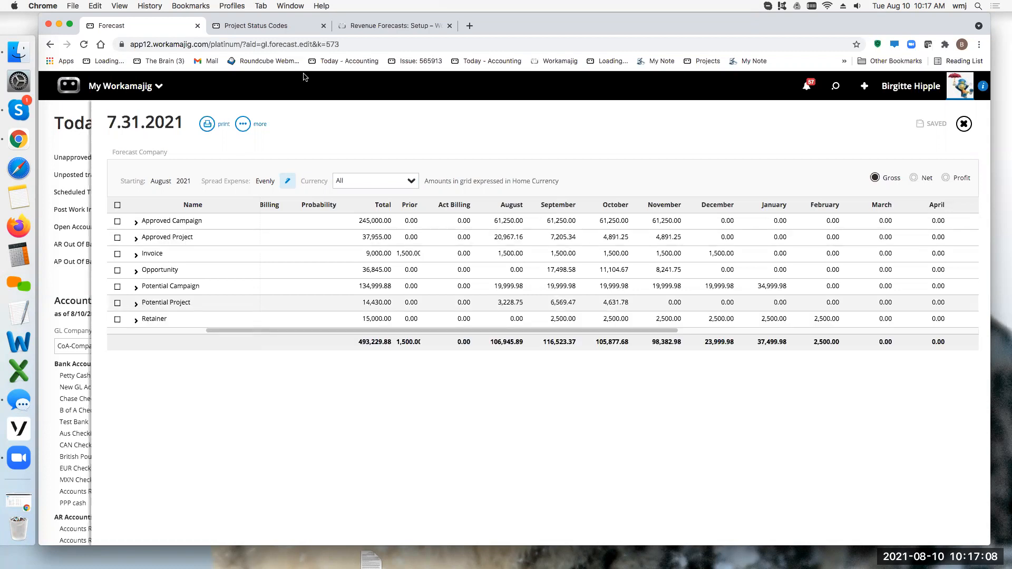
# - Read the Revenue Forecasts help article from Project Setup through the forecast timing and Project Billing Method rules to Opportunity Setup
pyautogui.click(379, 26)
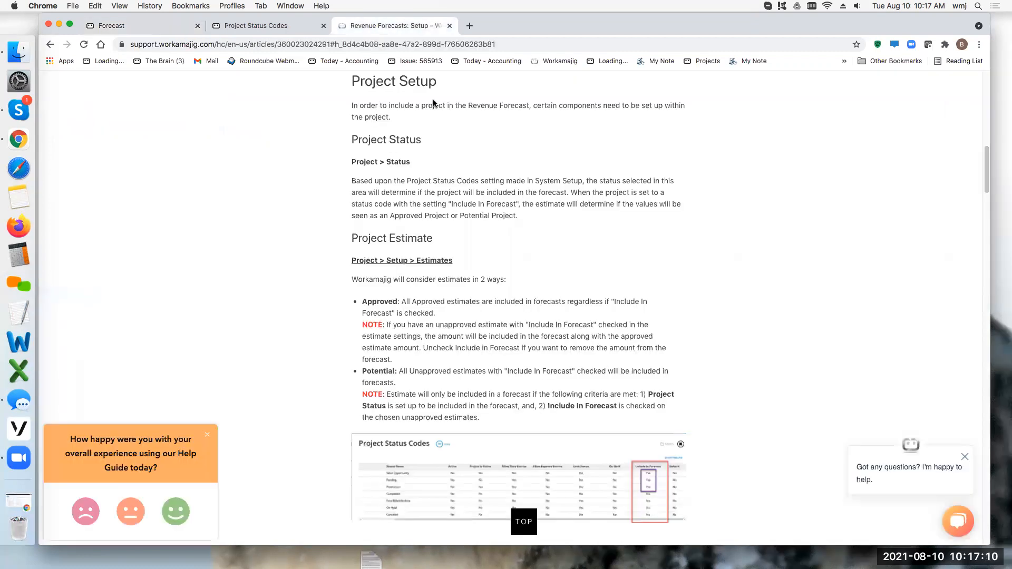
pyautogui.scroll(-5, 429, 148)
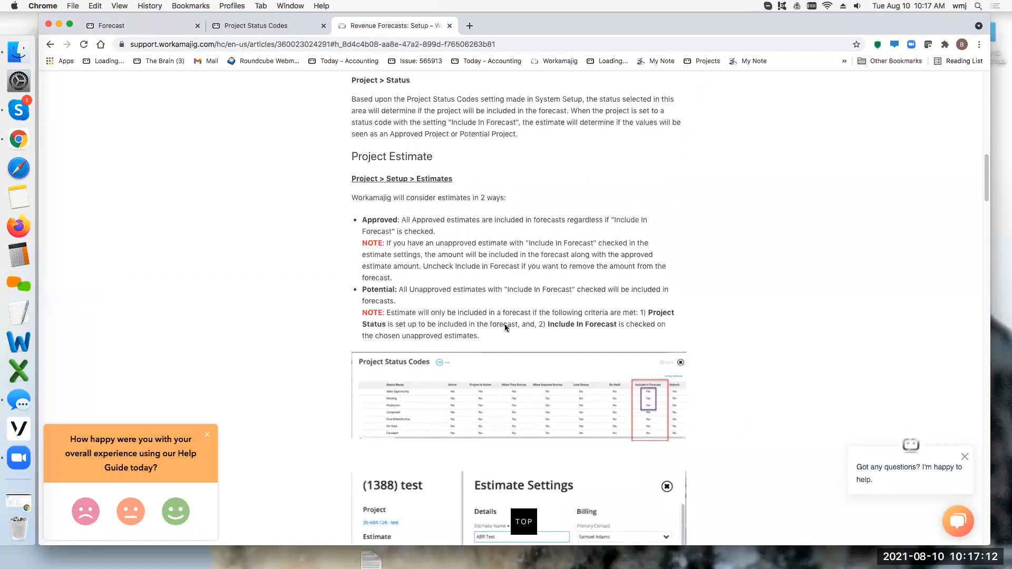
pyautogui.scroll(-10, 504, 324)
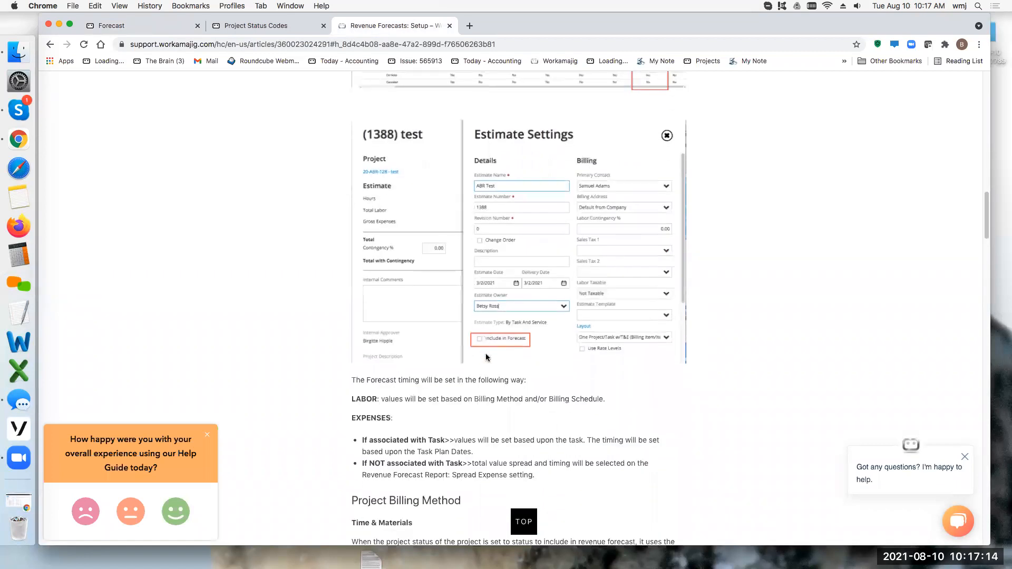
pyautogui.scroll(-3, 520, 382)
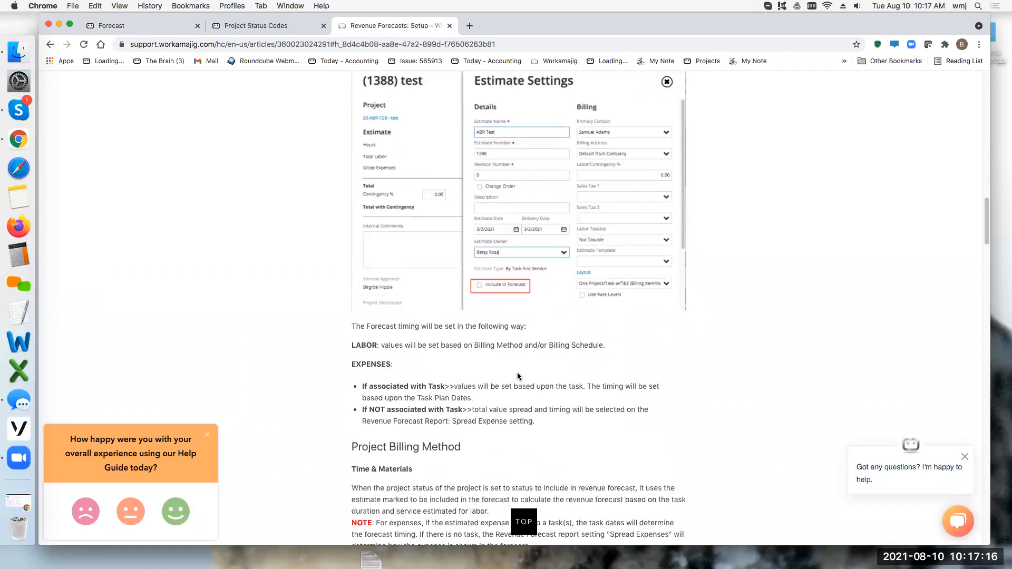
pyautogui.scroll(-8, 526, 391)
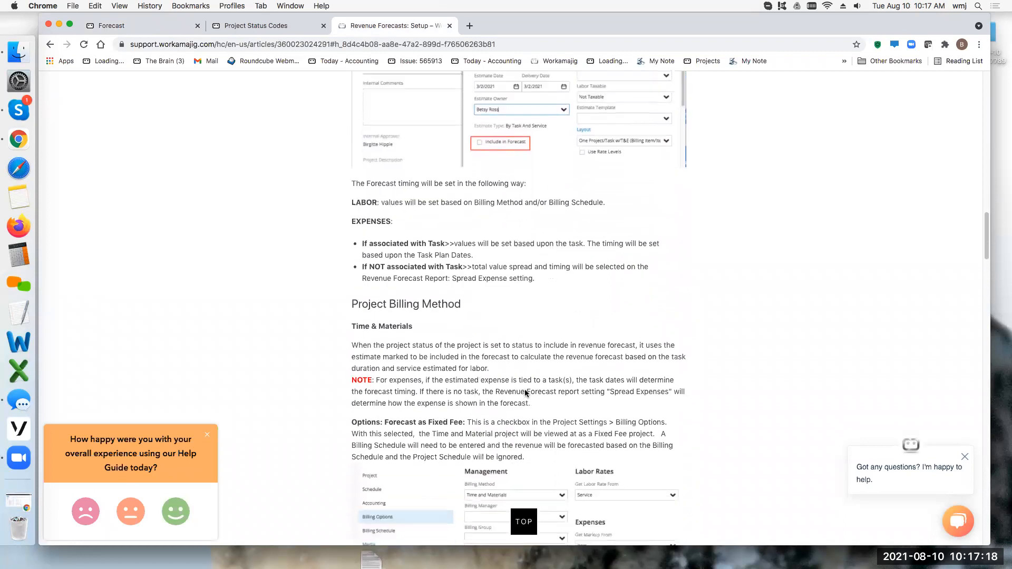
pyautogui.scroll(-13, 525, 392)
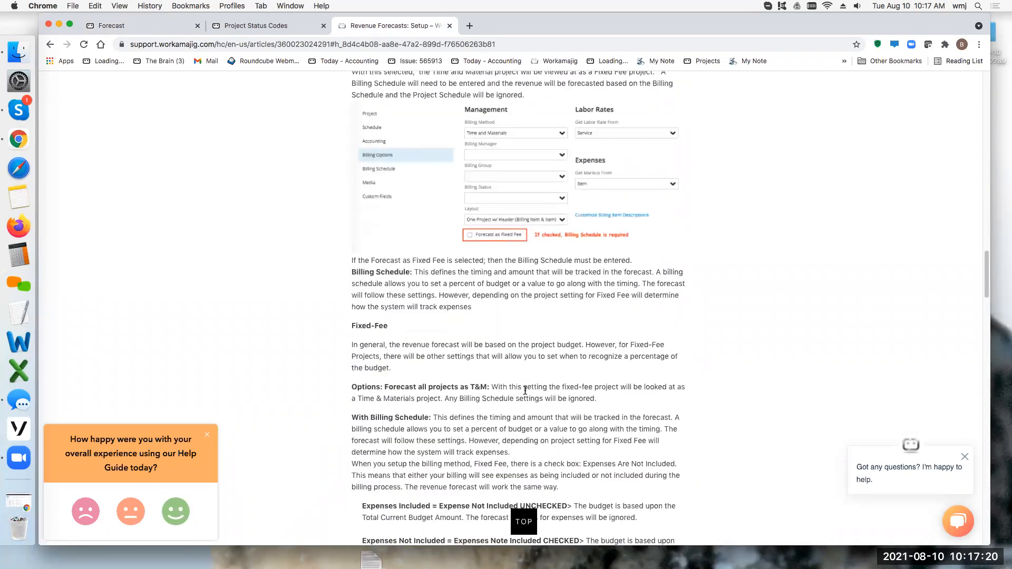
pyautogui.scroll(-10, 525, 391)
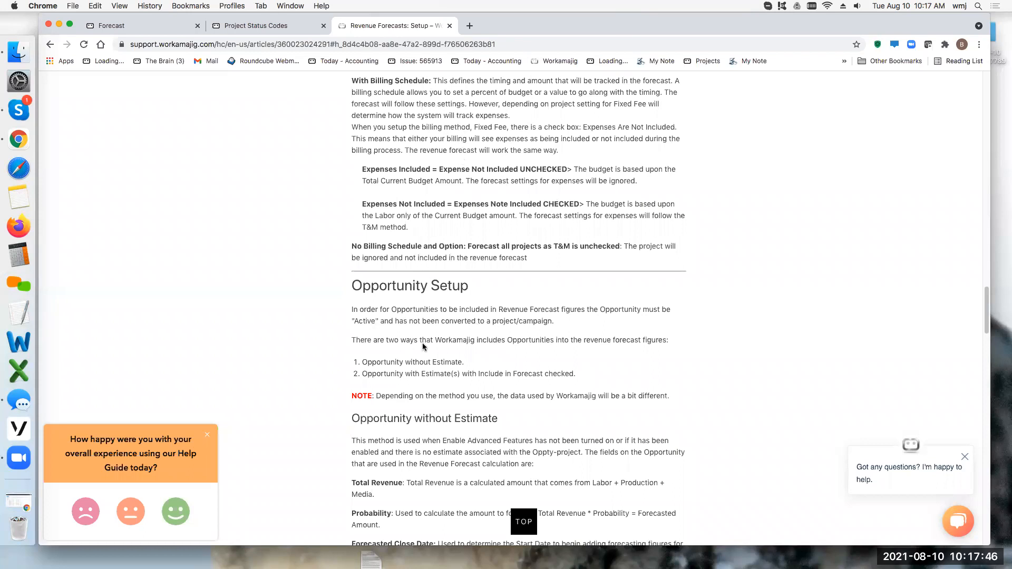
# - Return to the forecast and expand the Opportunity and Potential Project groups, closing project 21-Baloo-126 if it opens
pyautogui.click(137, 25)
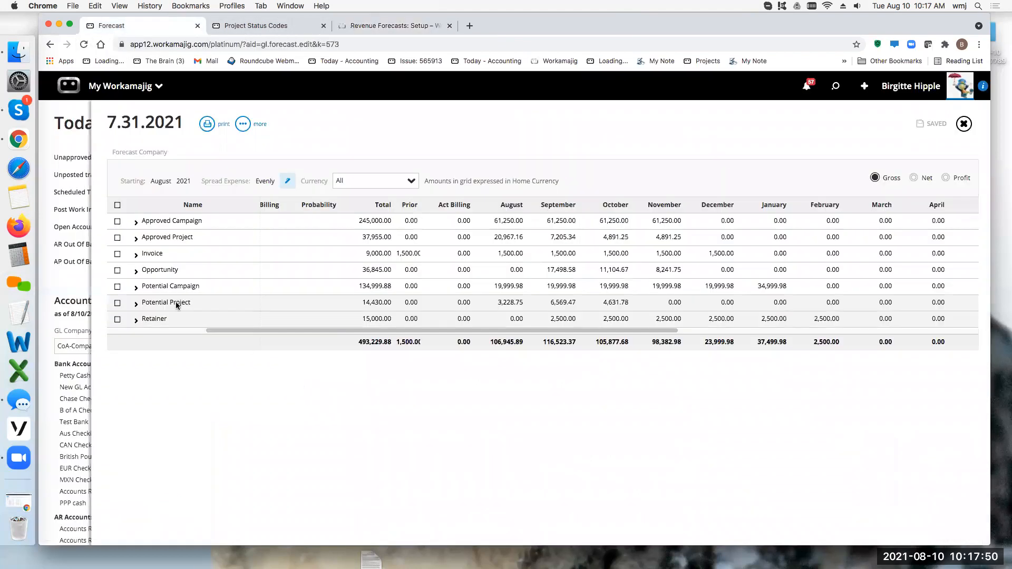
pyautogui.click(136, 271)
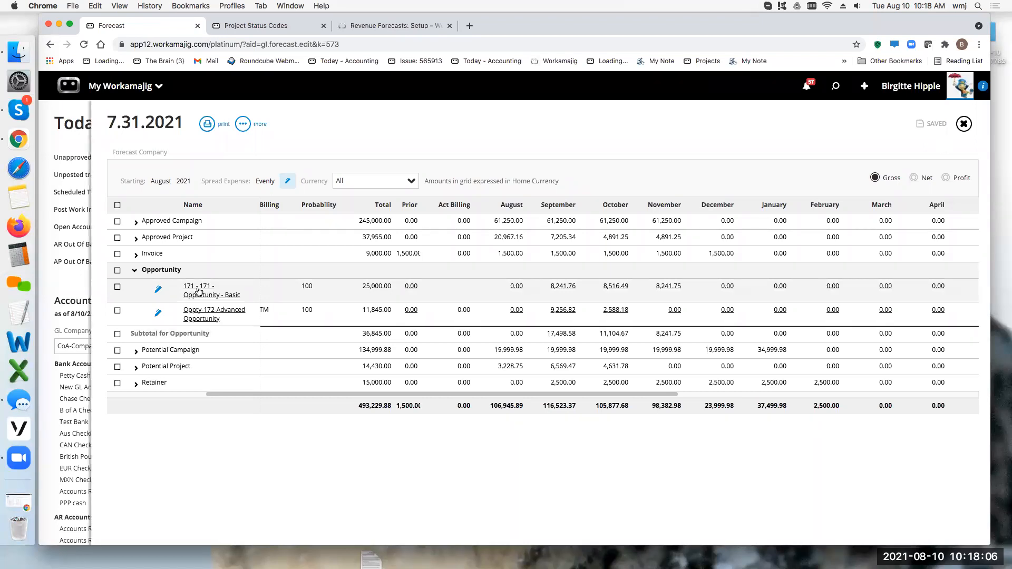
pyautogui.click(177, 371)
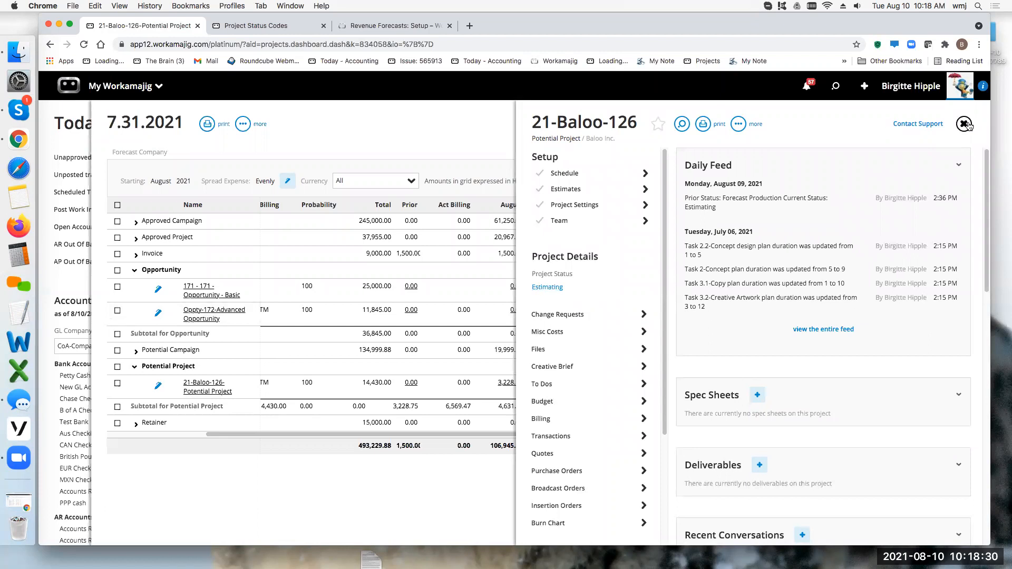
pyautogui.click(444, 301)
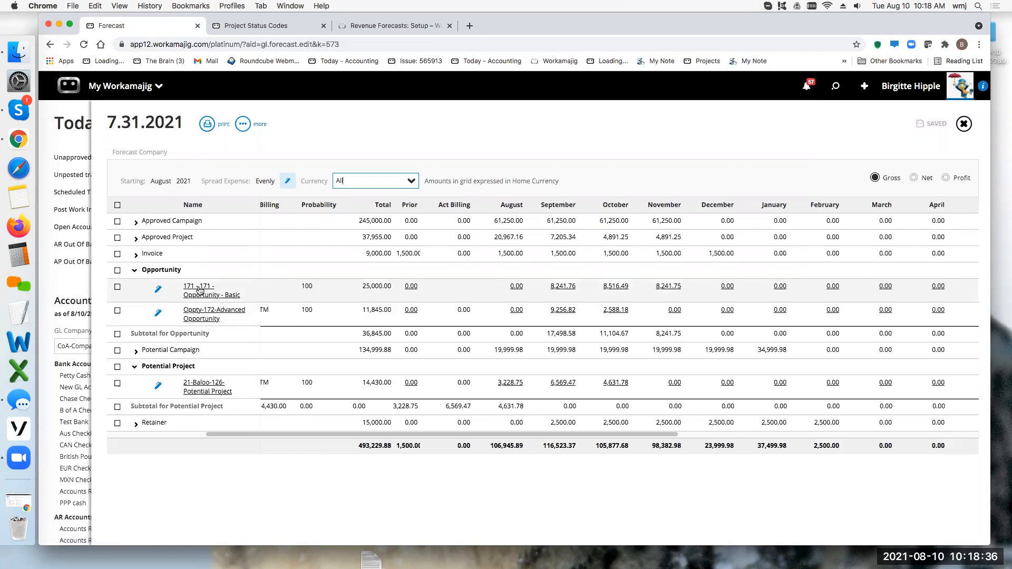
# - Open the 171 - Opportunity - Basic record for editing from the forecast and examine its Total Revenue and Probability fields
pyautogui.click(199, 290)
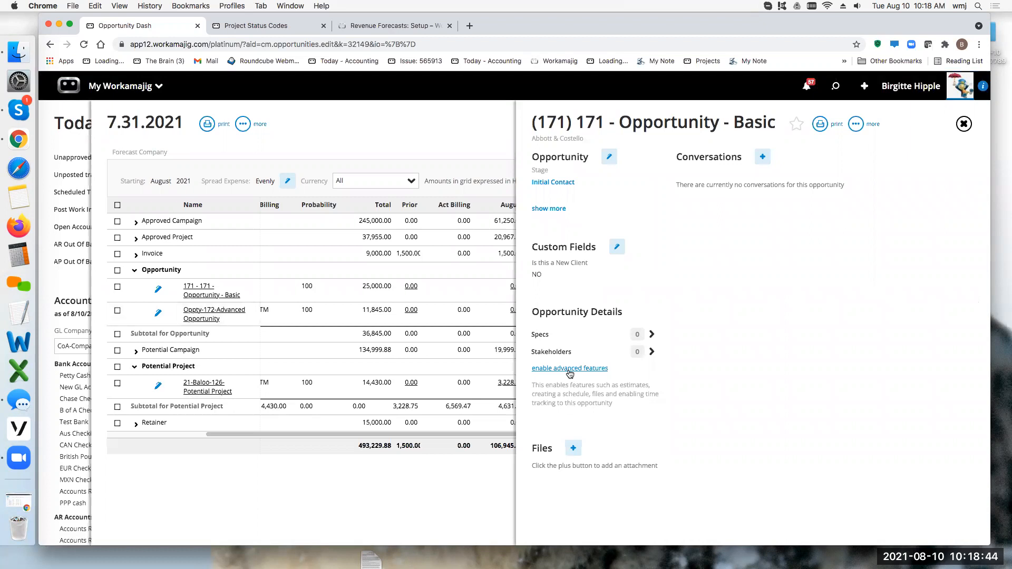
pyautogui.click(610, 158)
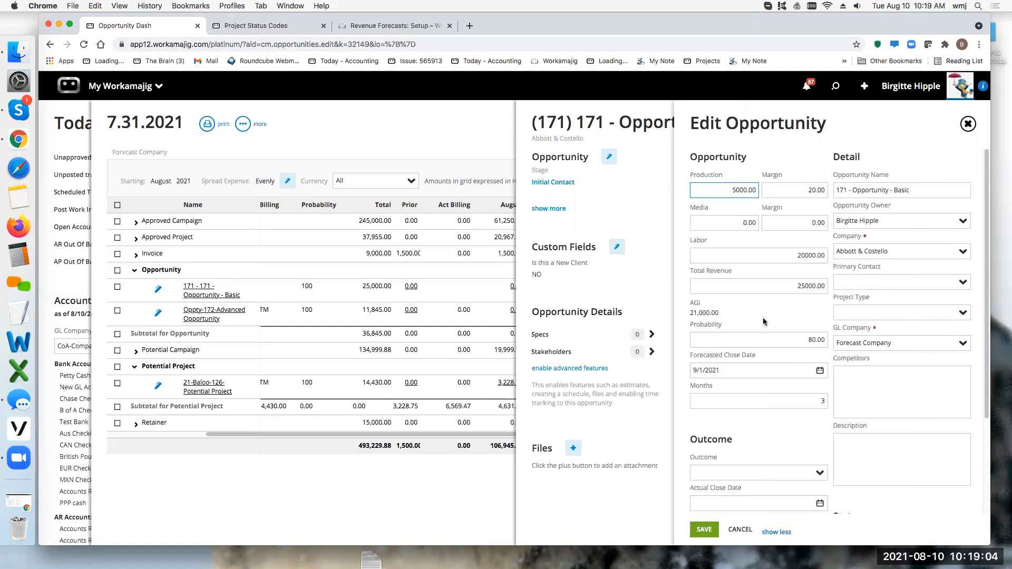
pyautogui.moveTo(790, 285); pyautogui.dragTo(824, 288)
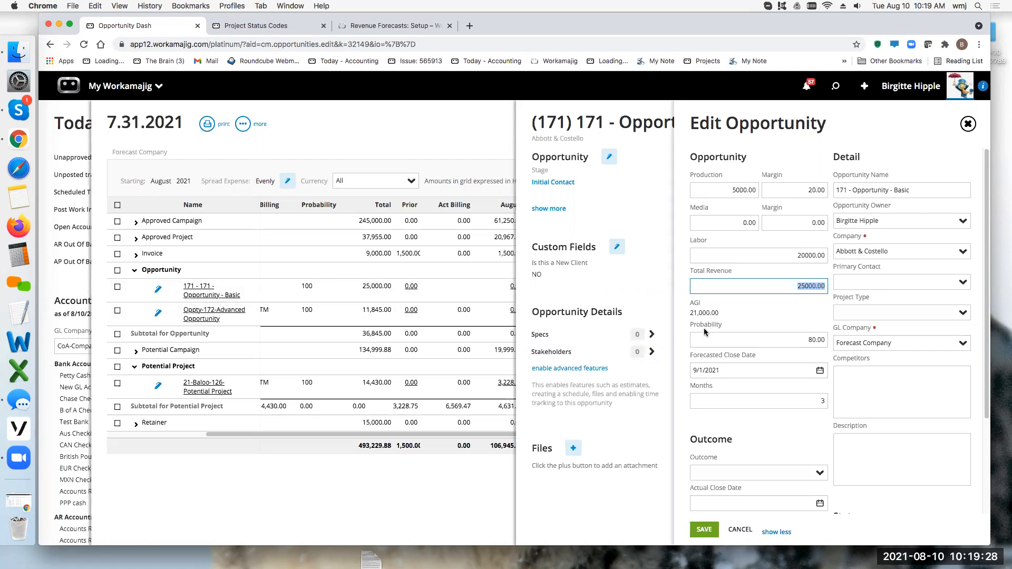
pyautogui.click(810, 339)
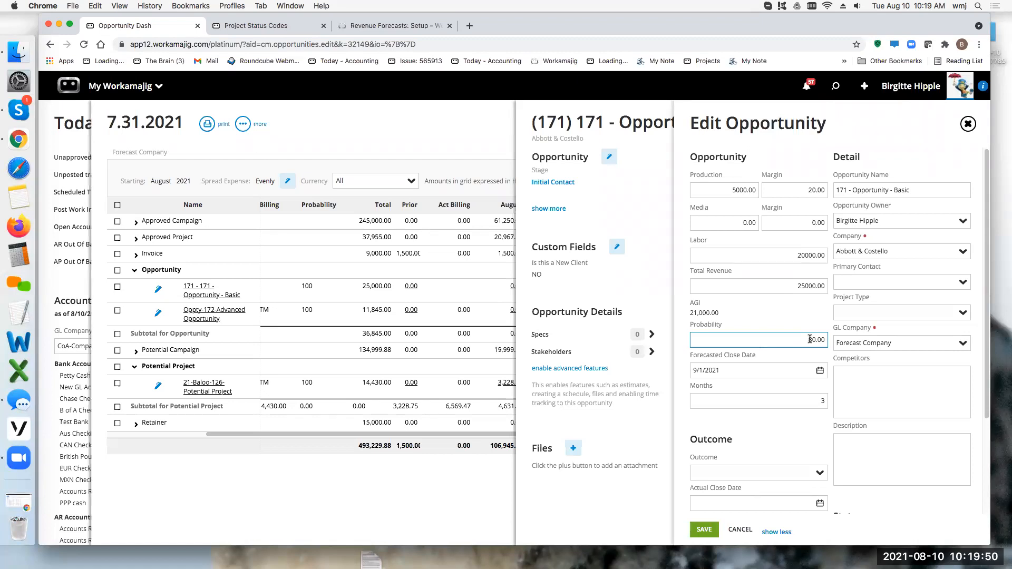
pyautogui.doubleClick(813, 340)
pyautogui.moveTo(796, 285); pyautogui.dragTo(827, 287)
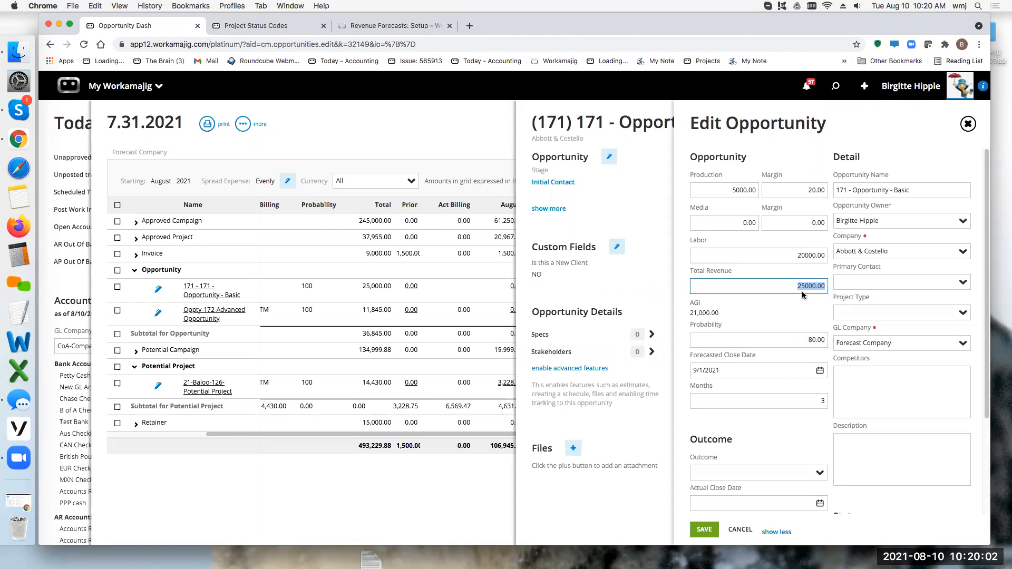
# - Try a different Probability value on the basic opportunity and set it back to 80
pyautogui.click(809, 340)
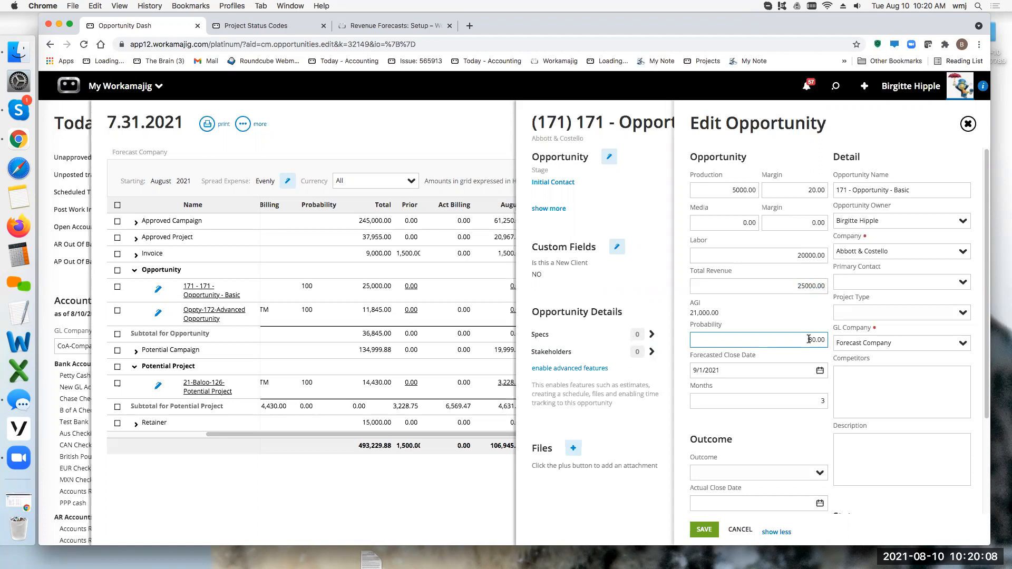
pyautogui.press('Delete')
pyautogui.write('10')
pyautogui.press('Delete')
pyautogui.write('8')
# - Check the opportunity's Total Revenue, Forecasted Close Date and Months fields, and close the record to return to the forecast
pyautogui.click(817, 286)
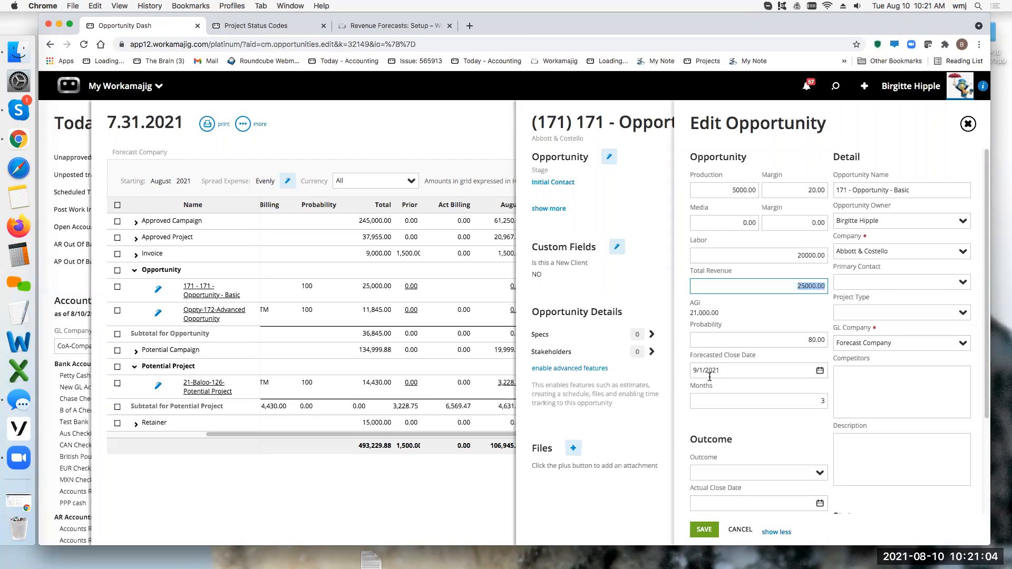
pyautogui.click(826, 401)
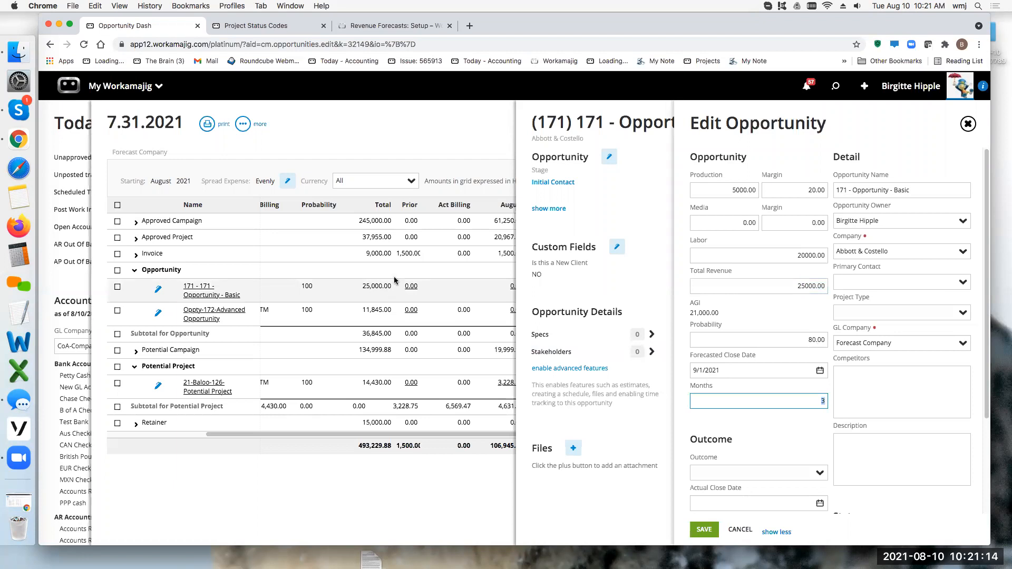
pyautogui.click(706, 530)
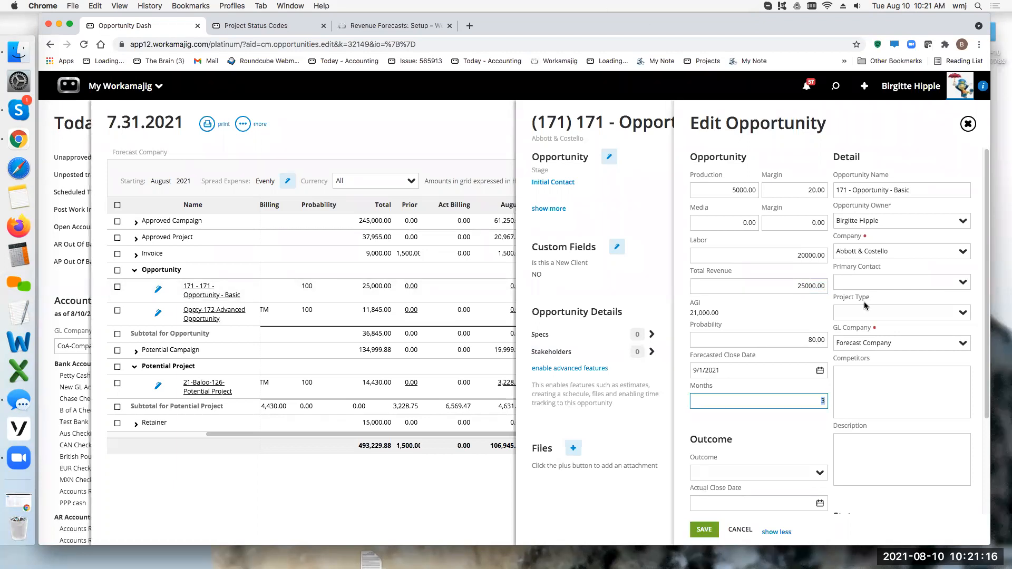
pyautogui.click(967, 124)
pyautogui.click(964, 124)
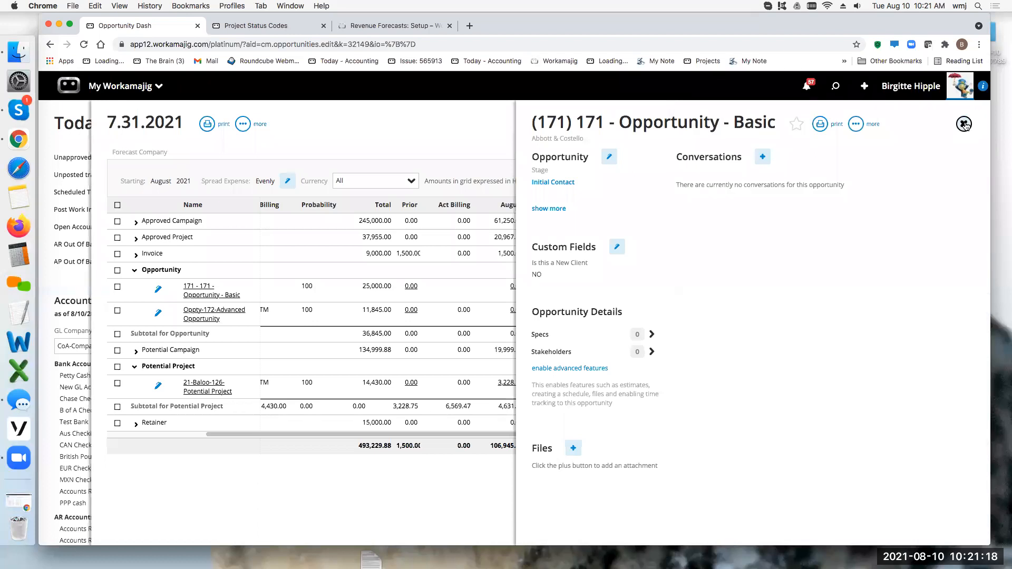
# - Open Oppty-172 Advanced Opportunity from the forecast and check its project status and the total of its estimate
pyautogui.click(204, 311)
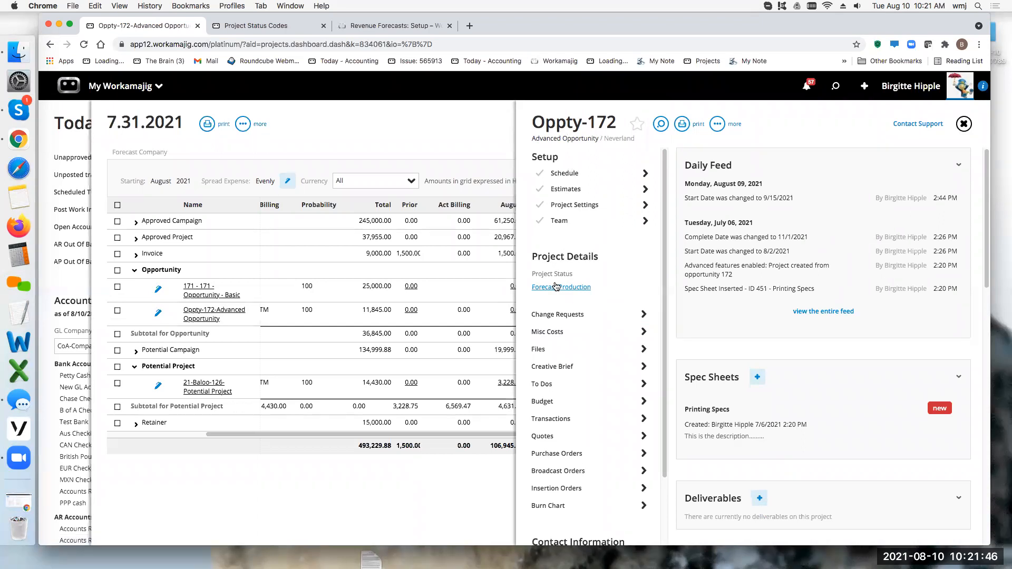
pyautogui.click(566, 190)
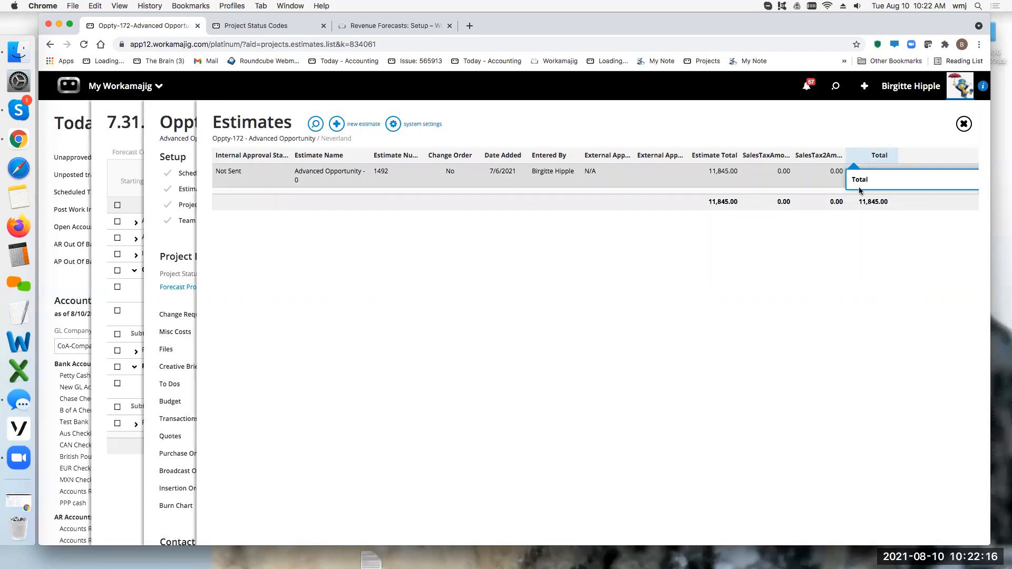
pyautogui.click(964, 124)
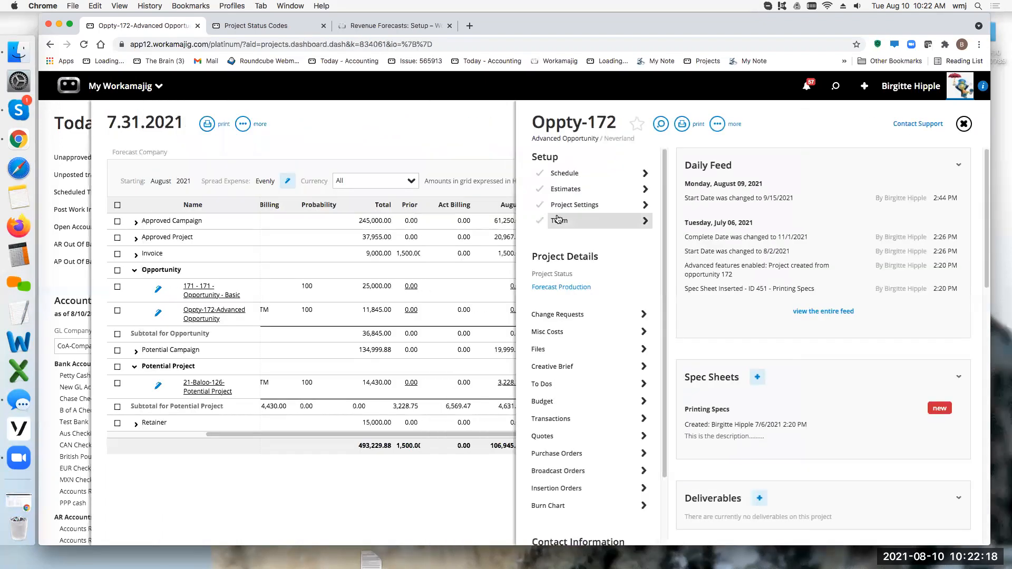
# - View the project settings and the schedule's plan dates for Oppty-172, and return to the forecast
pyautogui.click(590, 212)
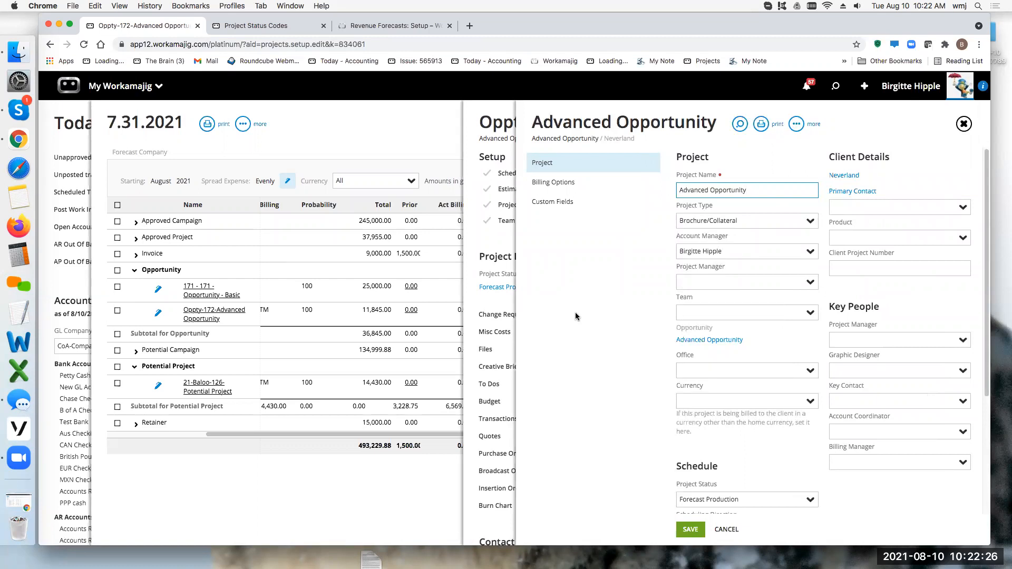
pyautogui.click(964, 124)
pyautogui.click(579, 174)
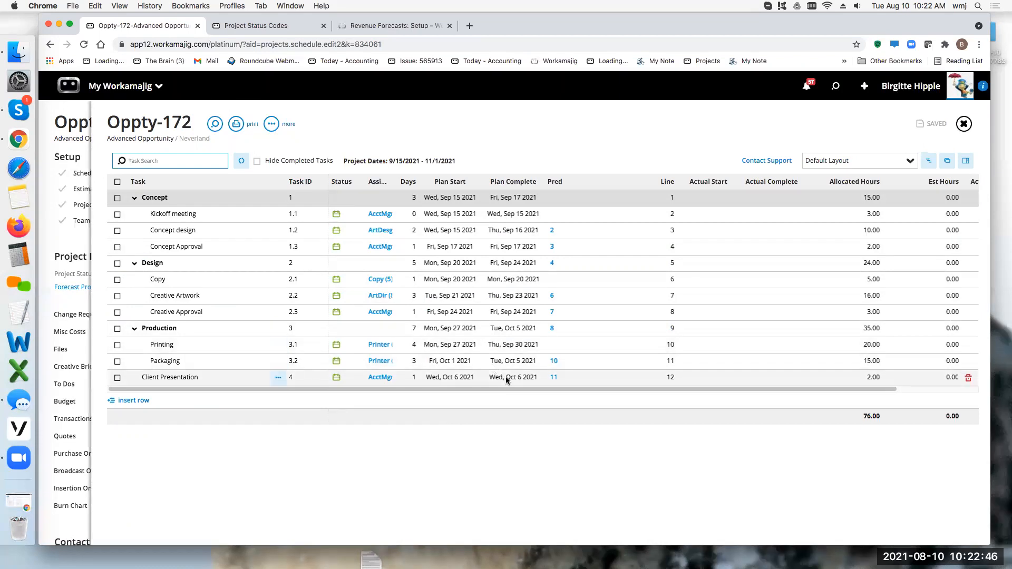
pyautogui.click(964, 124)
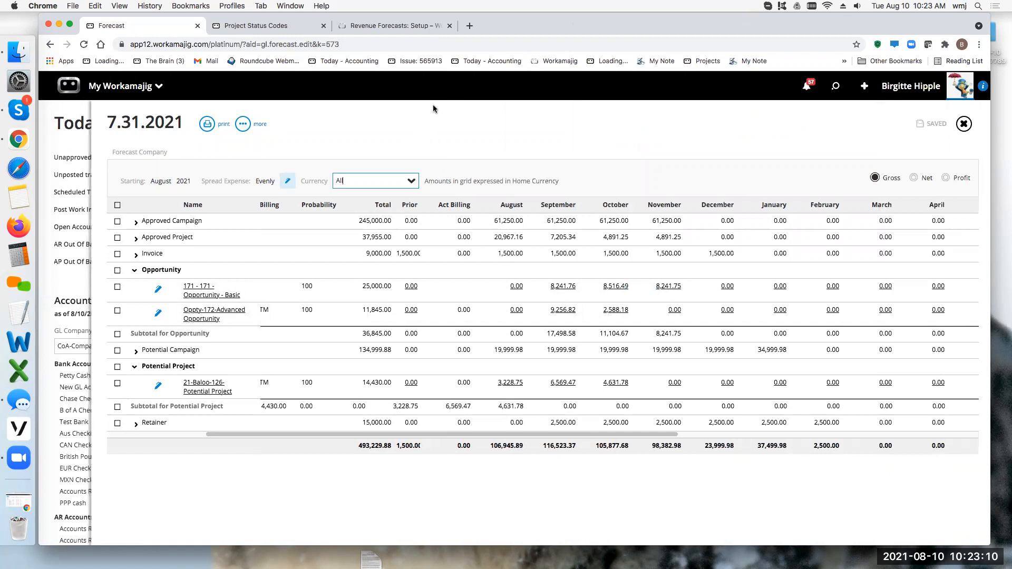
pyautogui.click(618, 136)
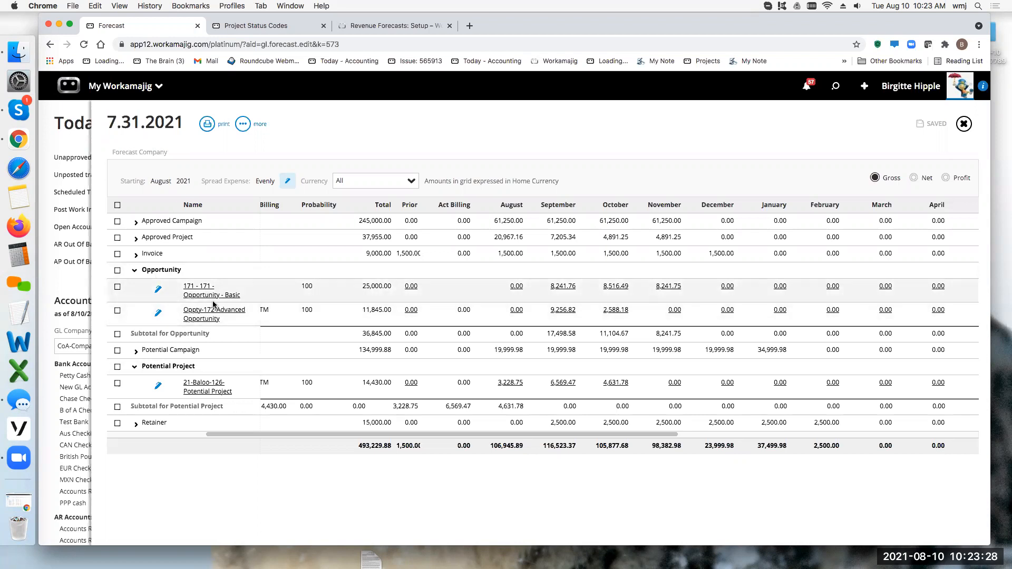
# - Read the help article's Opportunity without Estimate and Opportunity with Estimate rules, continuing to the Campaign Setup and Campaign Estimate sections
pyautogui.click(377, 25)
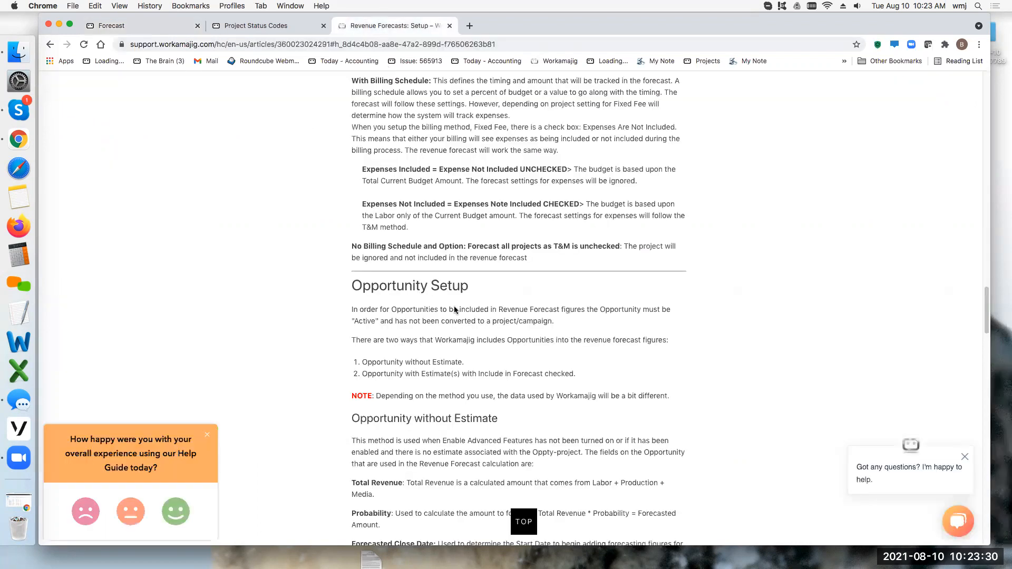
pyautogui.scroll(-10, 478, 385)
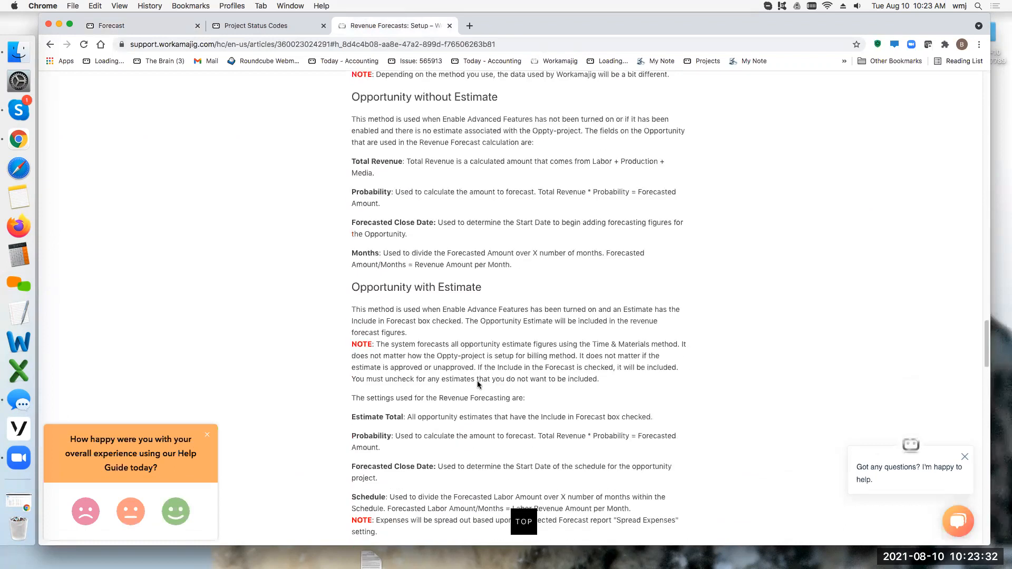
pyautogui.scroll(-5, 478, 385)
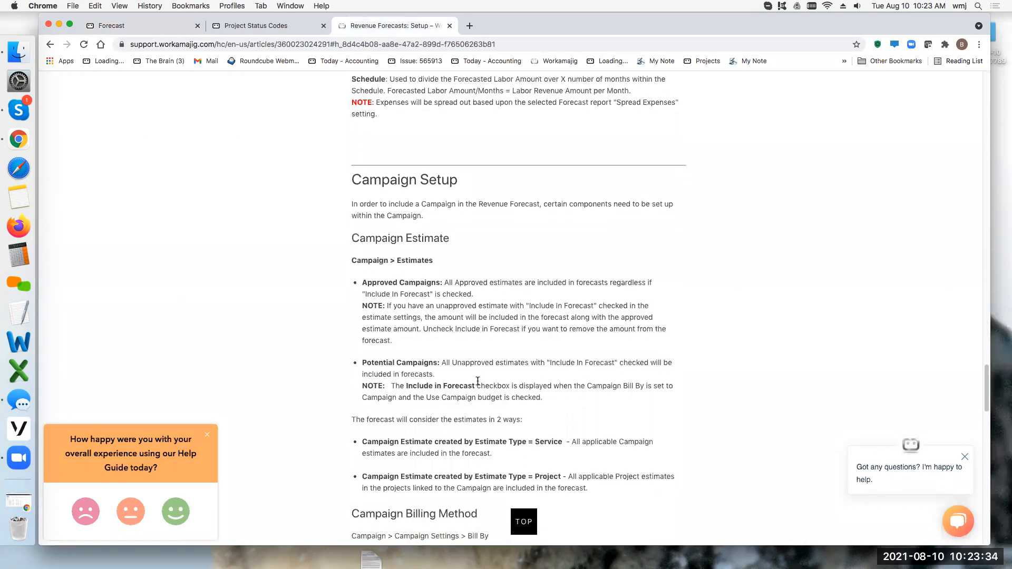
pyautogui.scroll(-1, 478, 380)
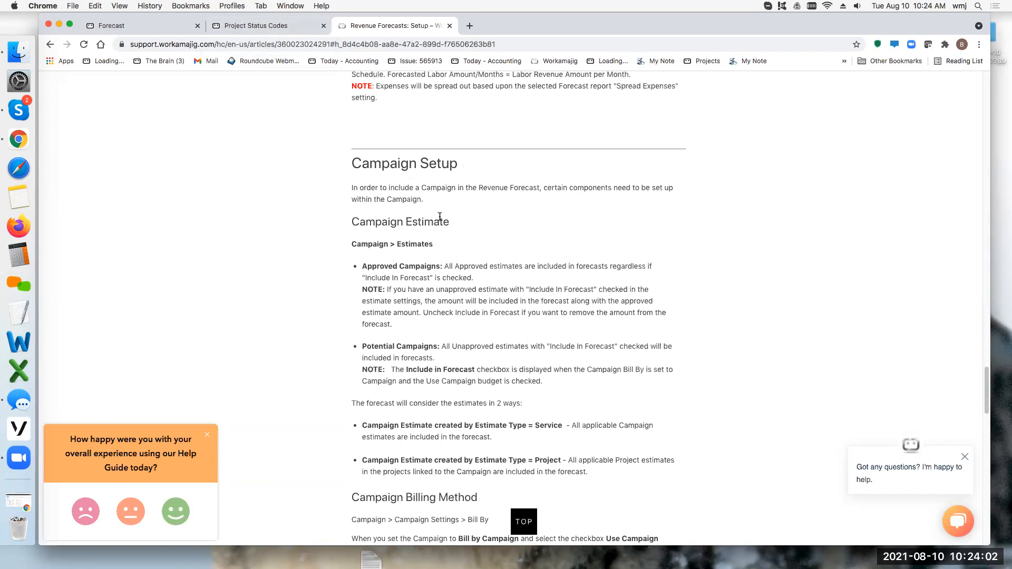
# - Return to the 7.31.2021 forecast, collapse the Opportunity group and expand the Approved Campaign group
pyautogui.click(191, 26)
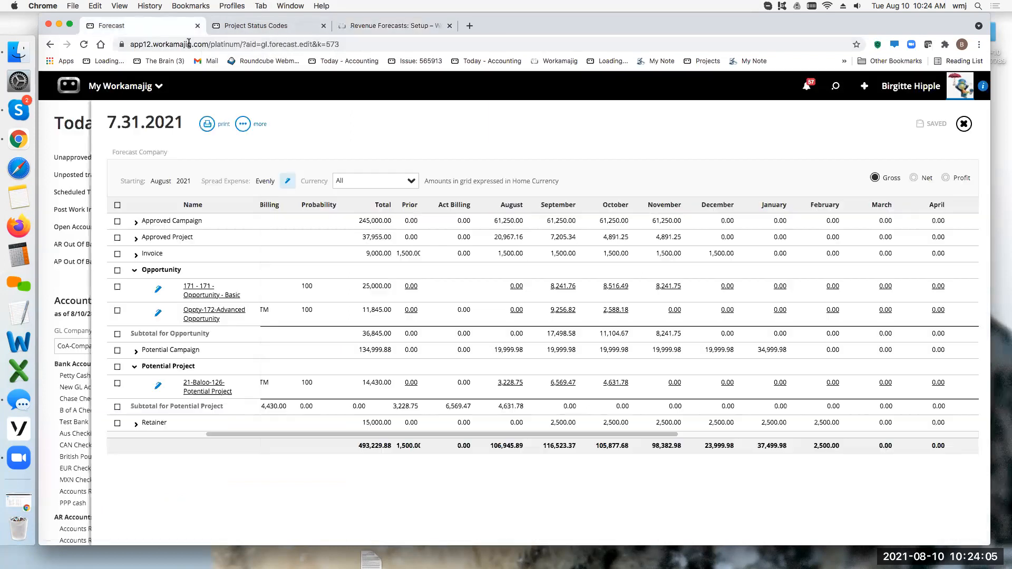
pyautogui.click(134, 269)
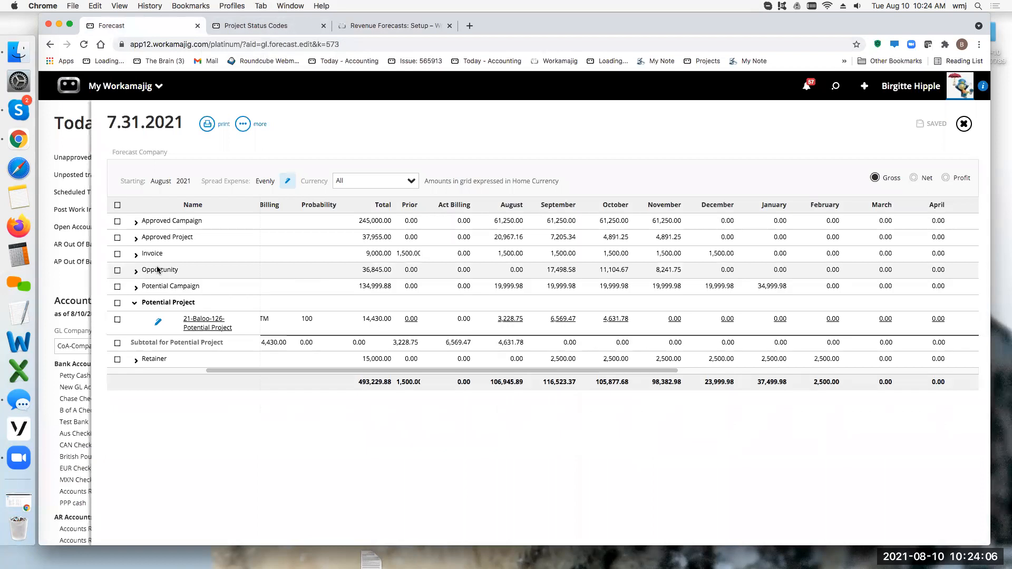
pyautogui.click(159, 220)
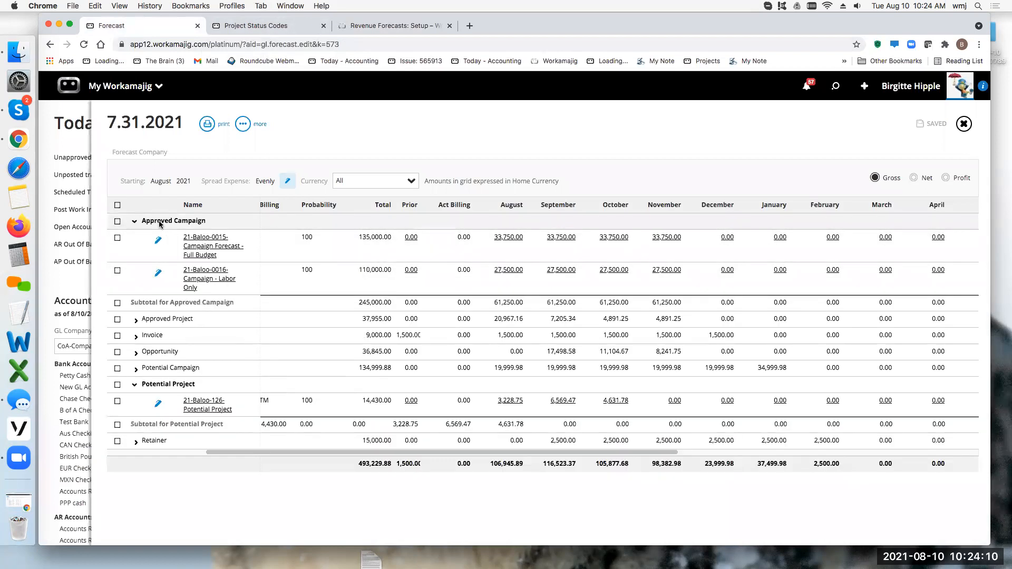
# - Open campaign 21-Baloo-0015 Full Budget from the forecast and check its estimates and its linked projects and segments
pyautogui.click(203, 242)
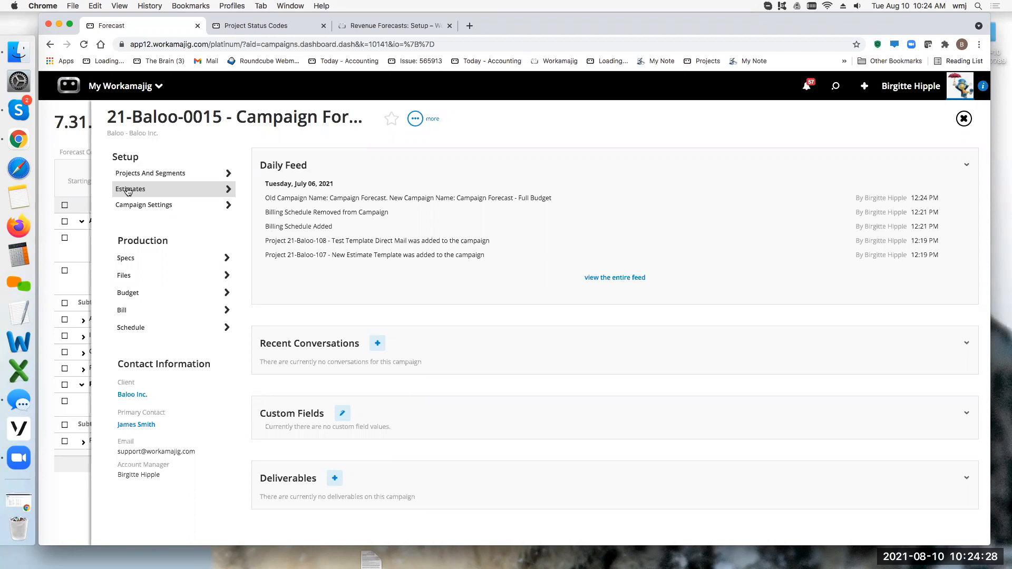
pyautogui.click(127, 190)
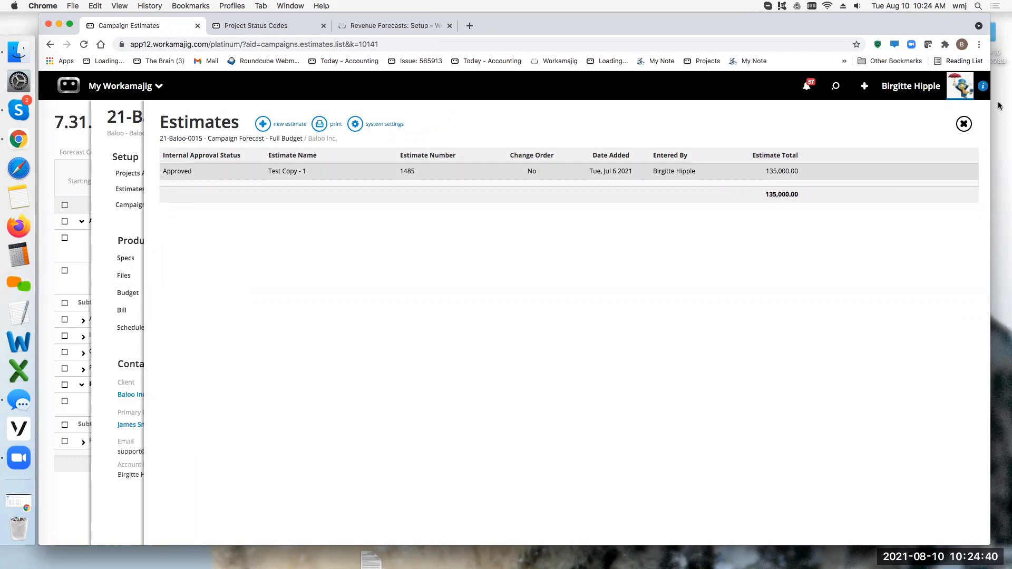
pyautogui.click(963, 124)
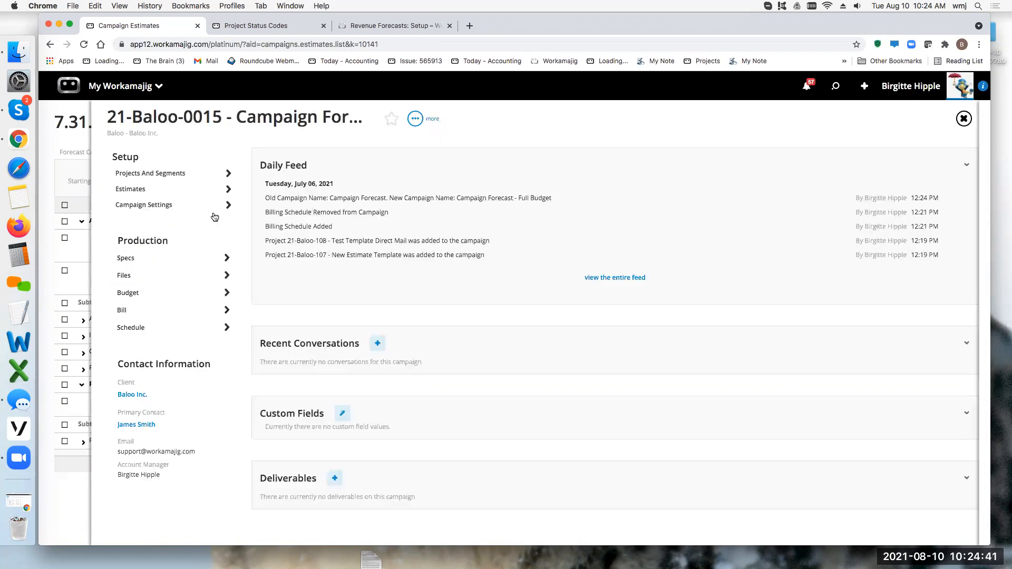
pyautogui.click(174, 174)
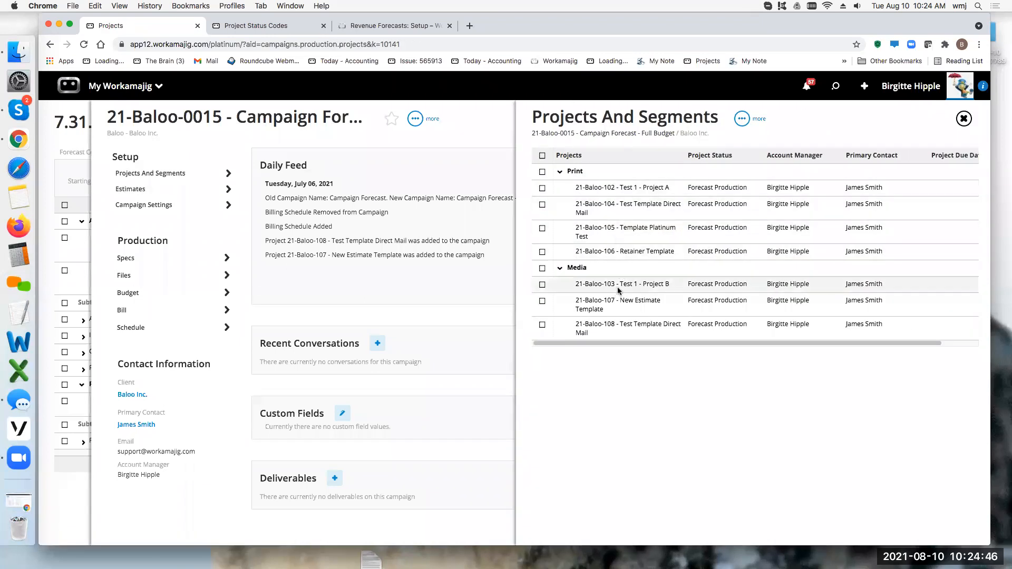
pyautogui.click(963, 119)
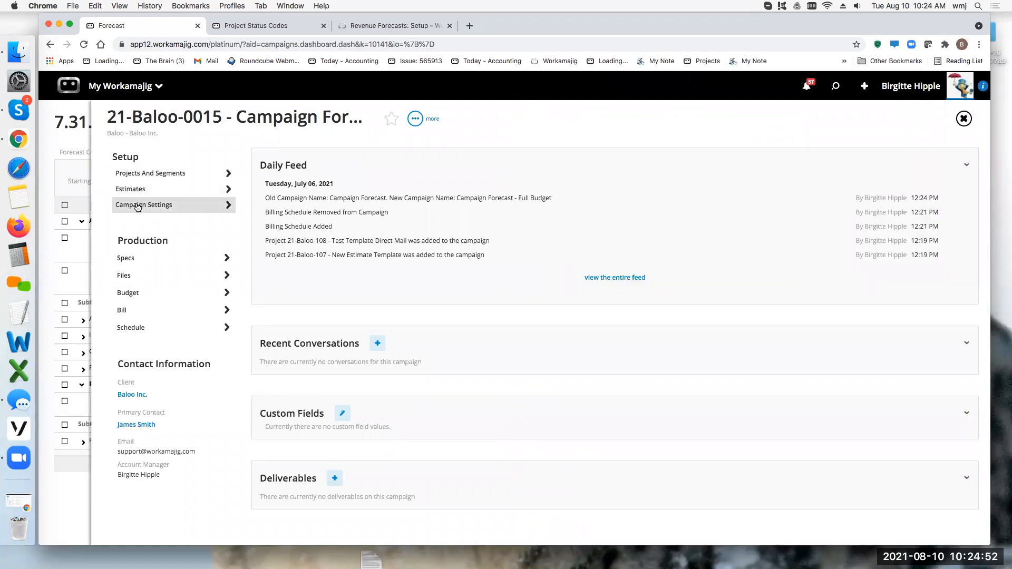
# - Check the Full Budget campaign's billing settings and billing schedule, and return to the forecast
pyautogui.click(133, 205)
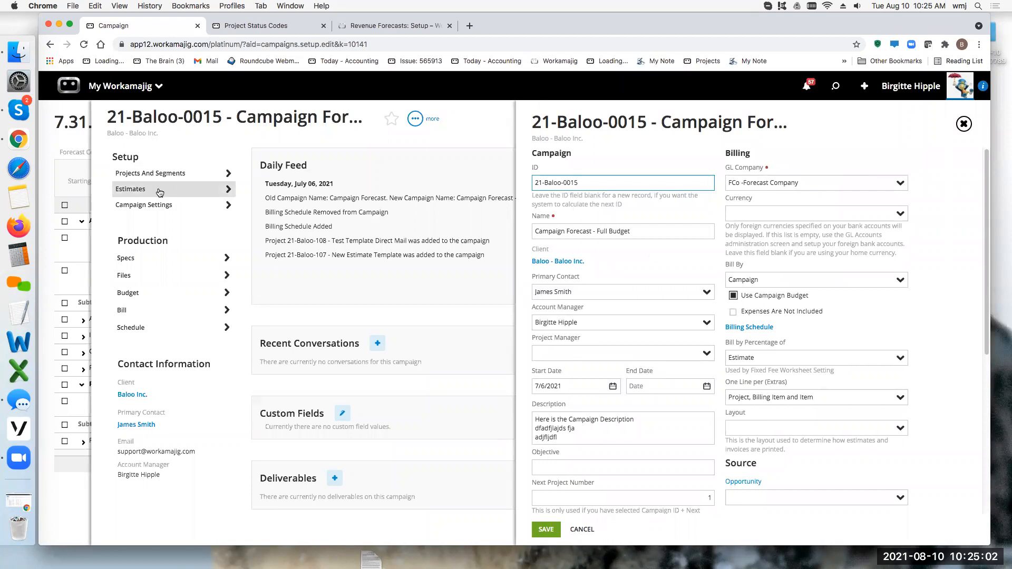
pyautogui.click(748, 328)
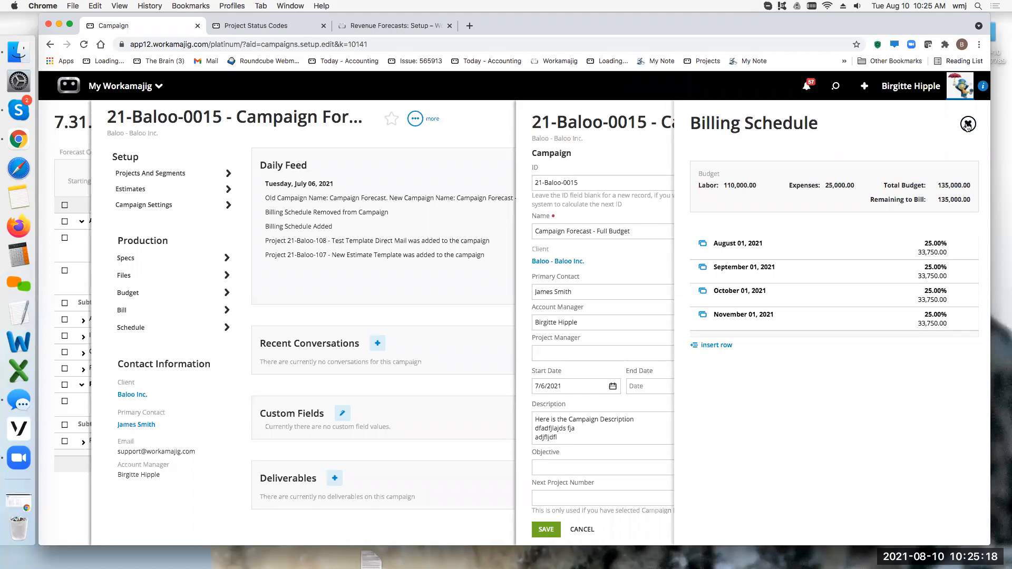
pyautogui.click(968, 124)
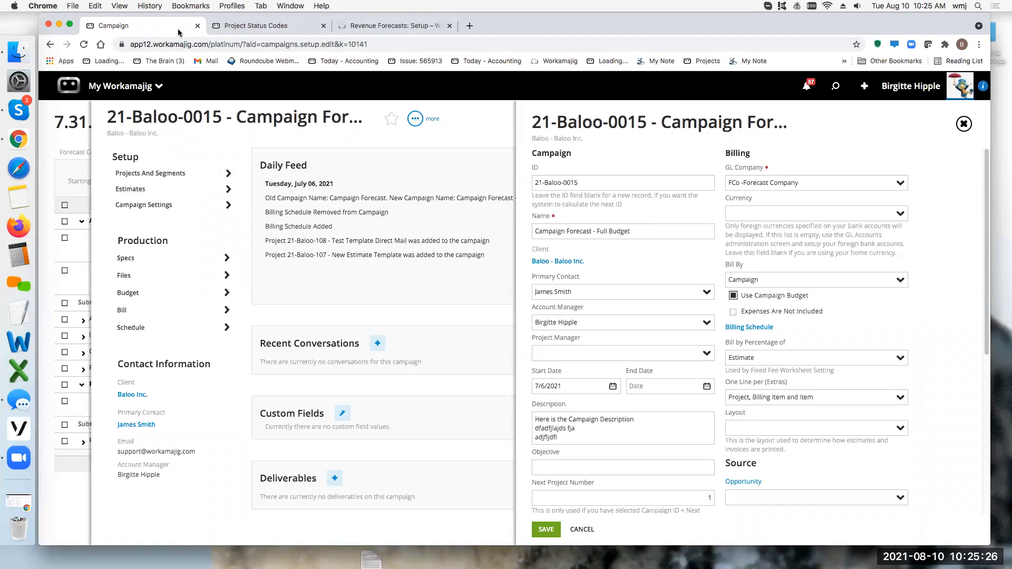
pyautogui.click(97, 84)
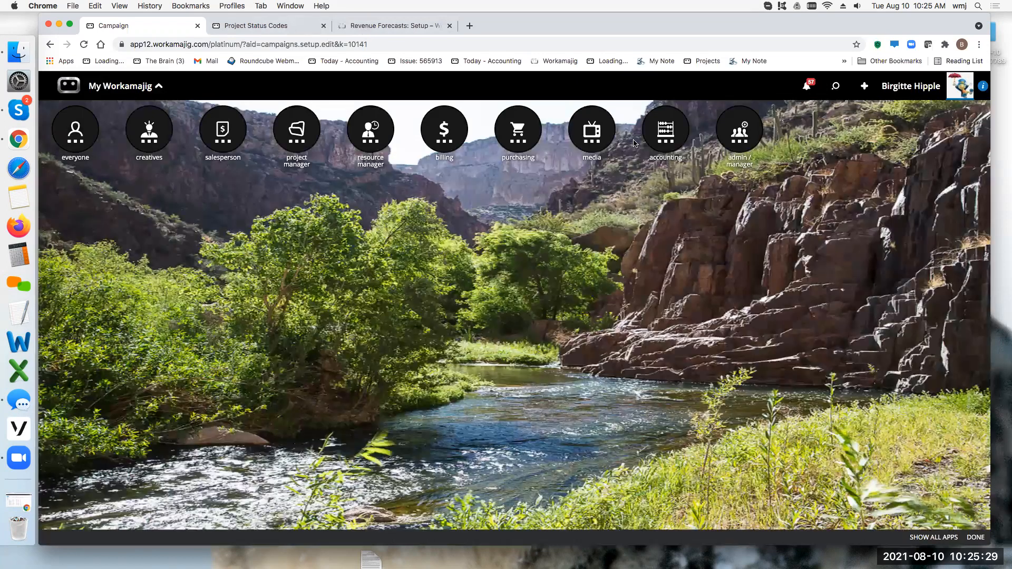
pyautogui.click(635, 143)
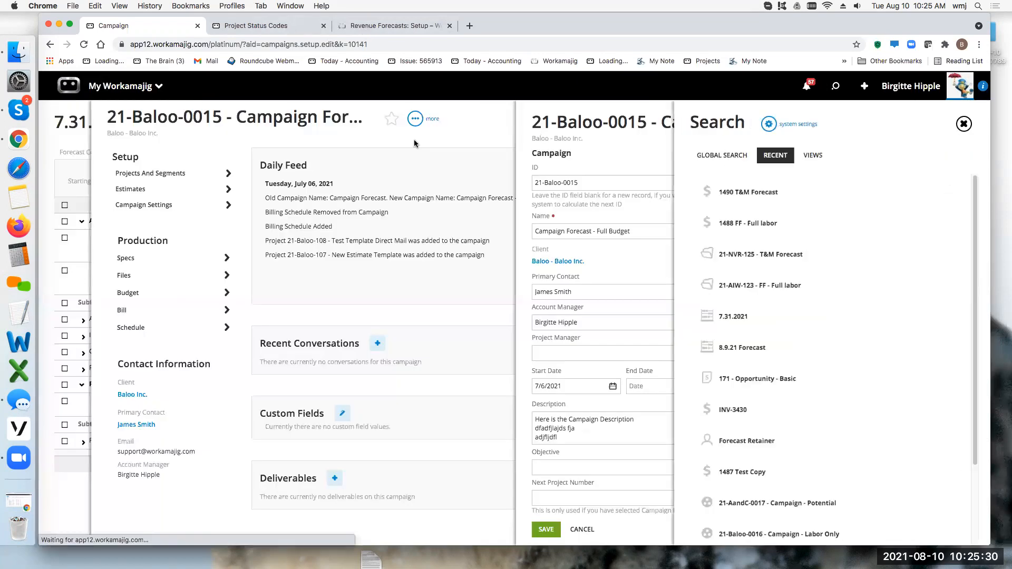
pyautogui.click(963, 124)
pyautogui.click(963, 124)
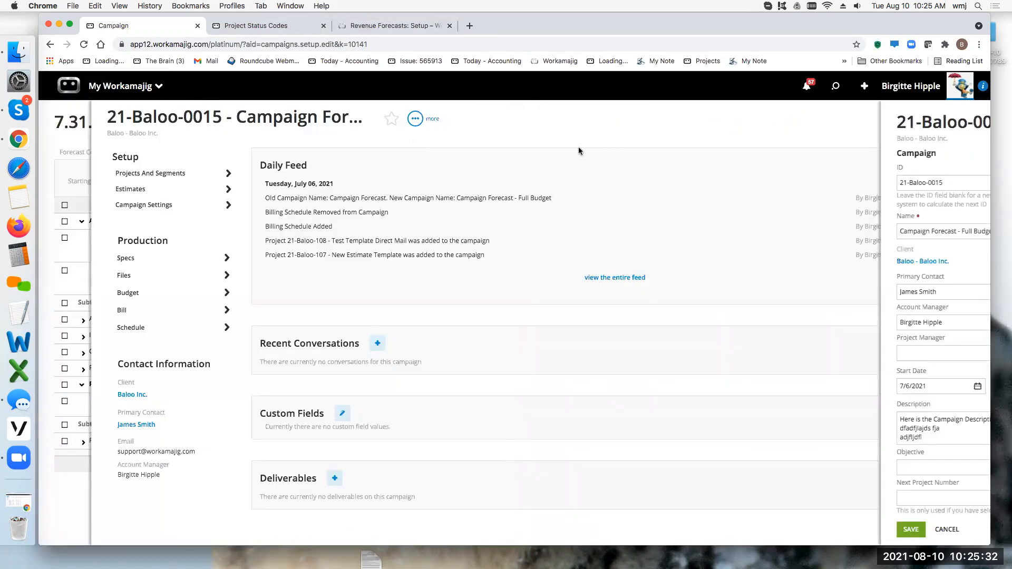
pyautogui.click(75, 129)
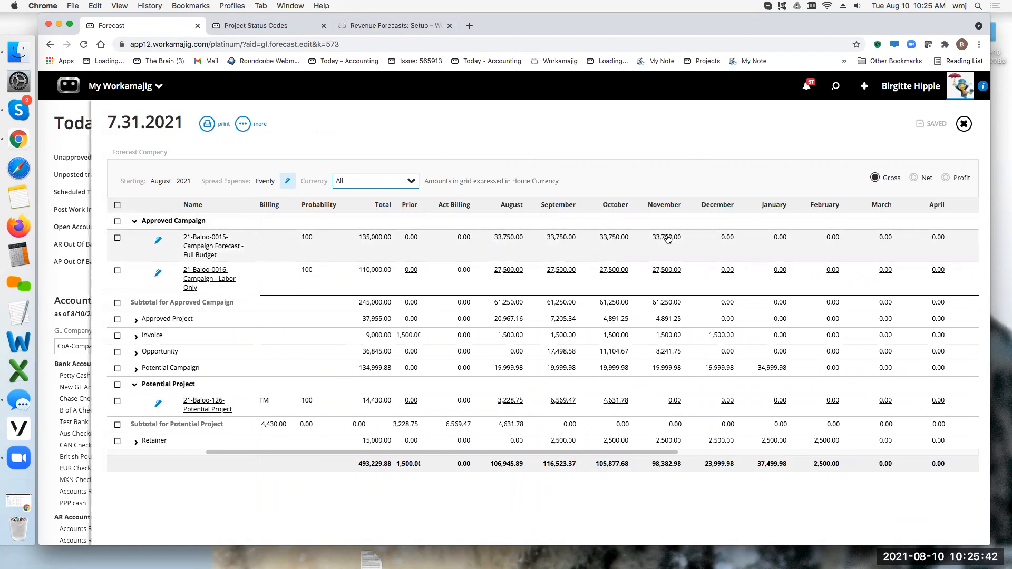
# - Open campaign 21-Baloo-0016 Labor Only, check the labor and expense split of its estimate, and close the estimate
pyautogui.click(197, 280)
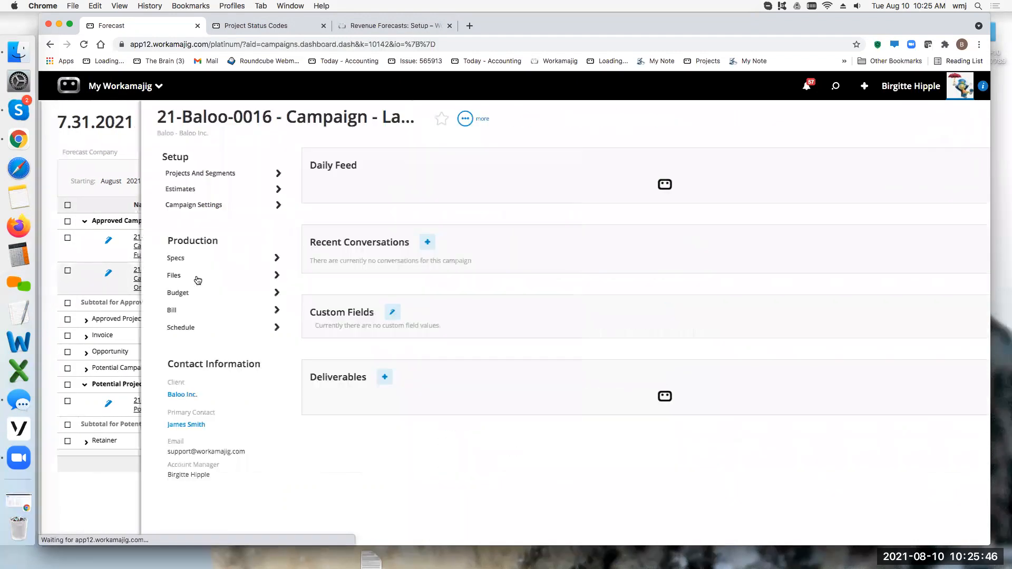
pyautogui.click(145, 189)
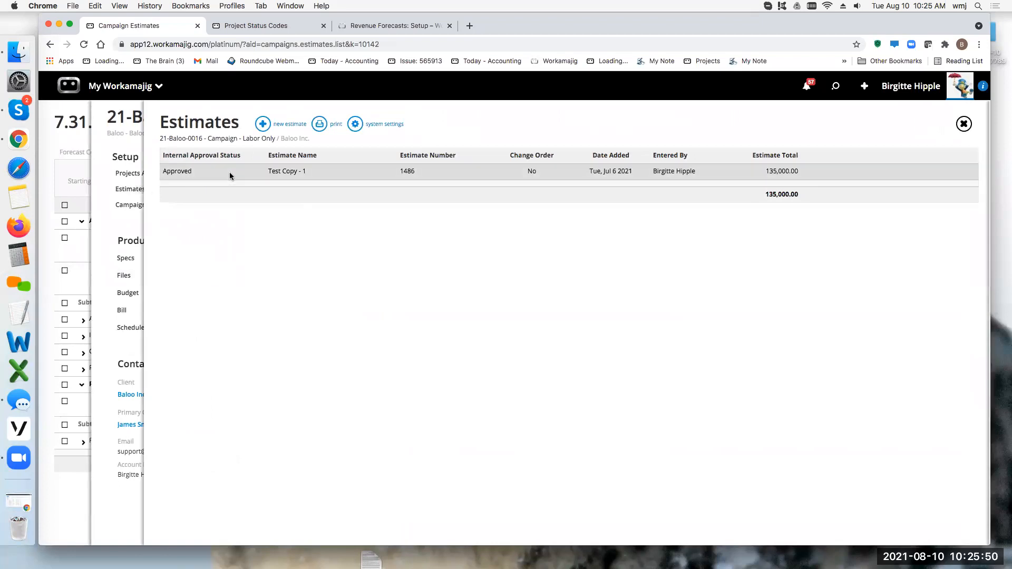
pyautogui.click(779, 173)
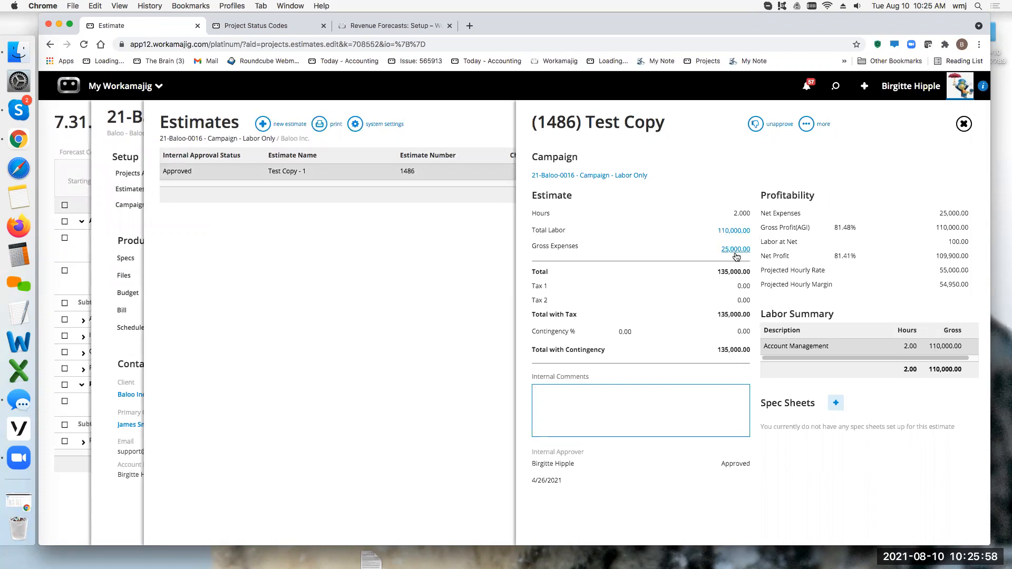
pyautogui.click(964, 124)
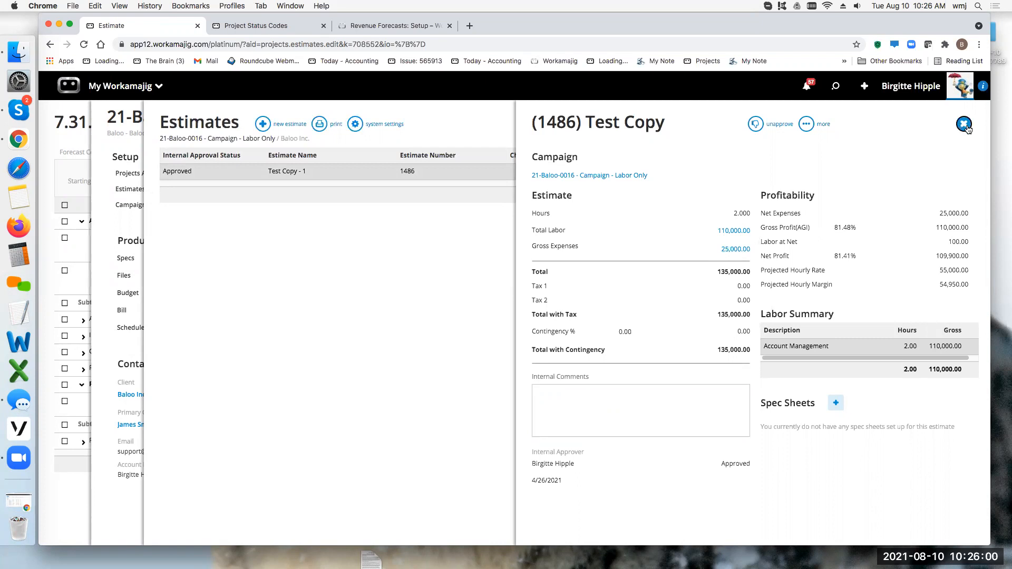
pyautogui.click(964, 124)
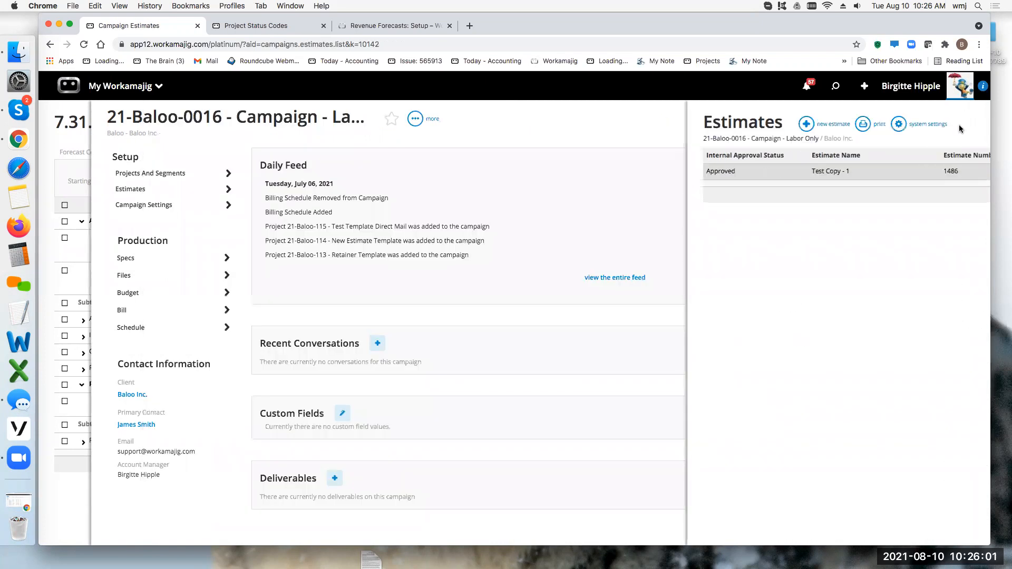
# - Check the Labor Only campaign's Expenses Are Not Included setting and billing schedule, and return to the forecast
pyautogui.click(143, 207)
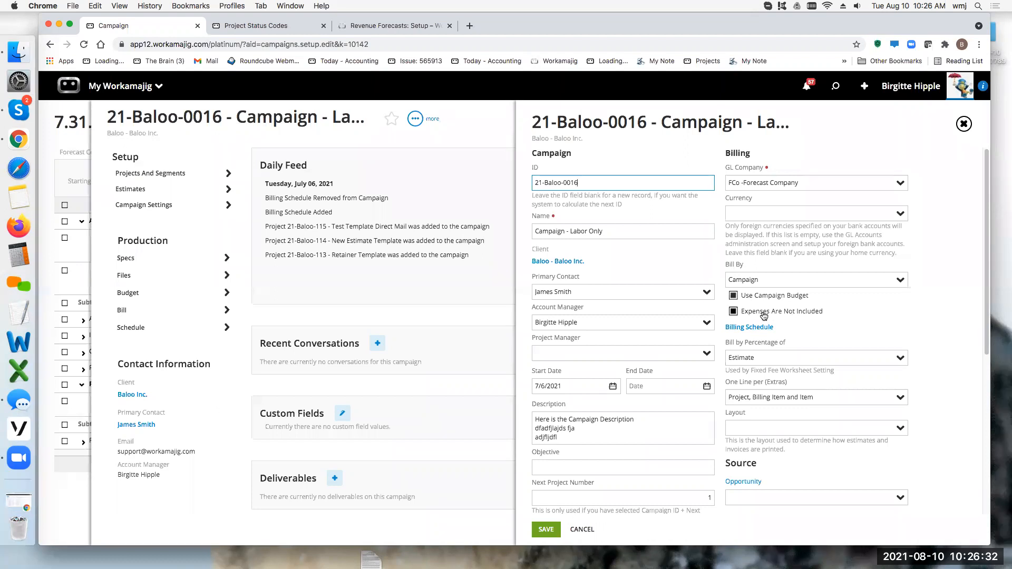
pyautogui.click(759, 327)
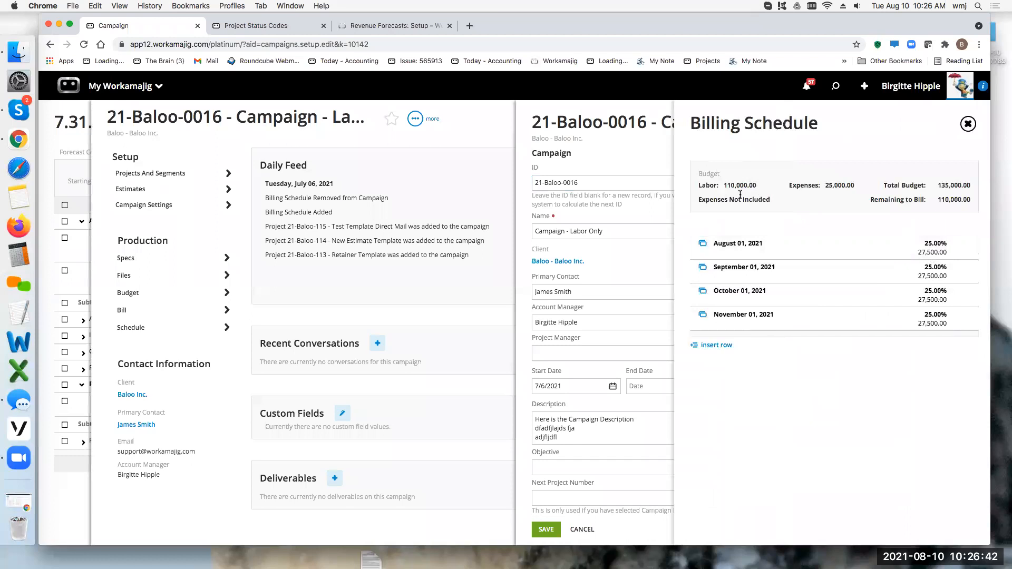
pyautogui.click(77, 136)
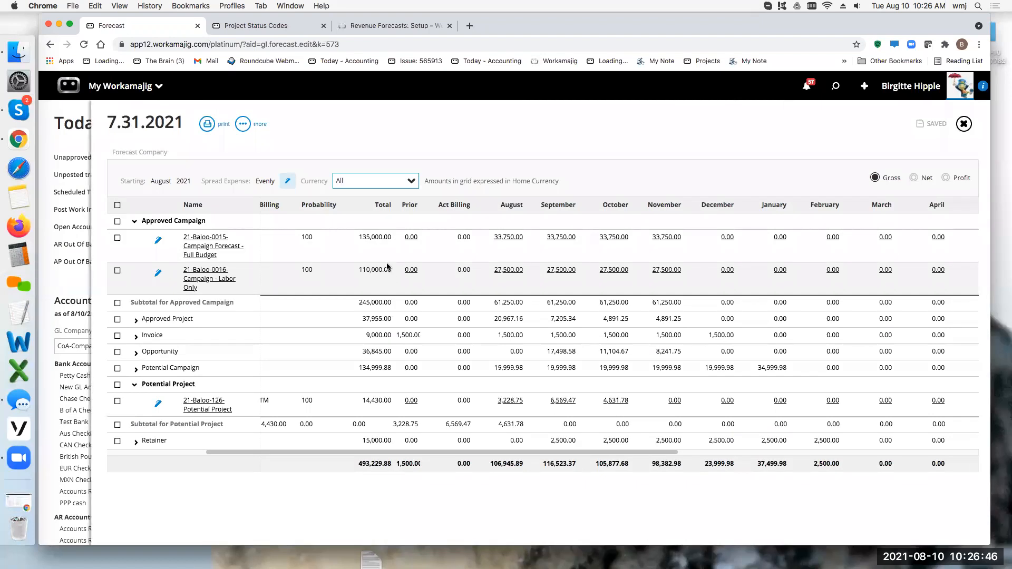
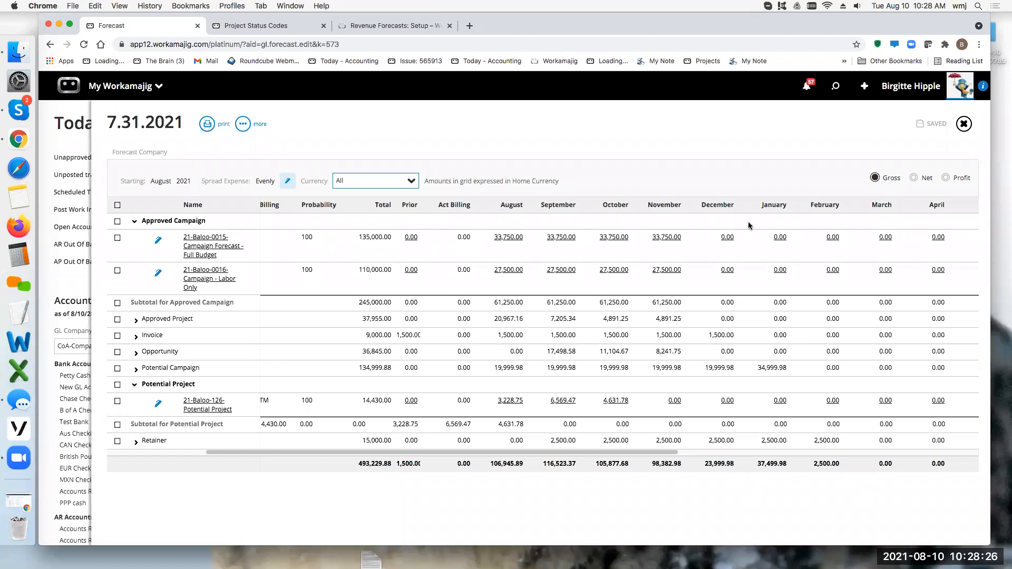
# - Collapse the Potential Project and Approved Campaign groups and expand the Potential Campaign group in the forecast
pyautogui.click(134, 385)
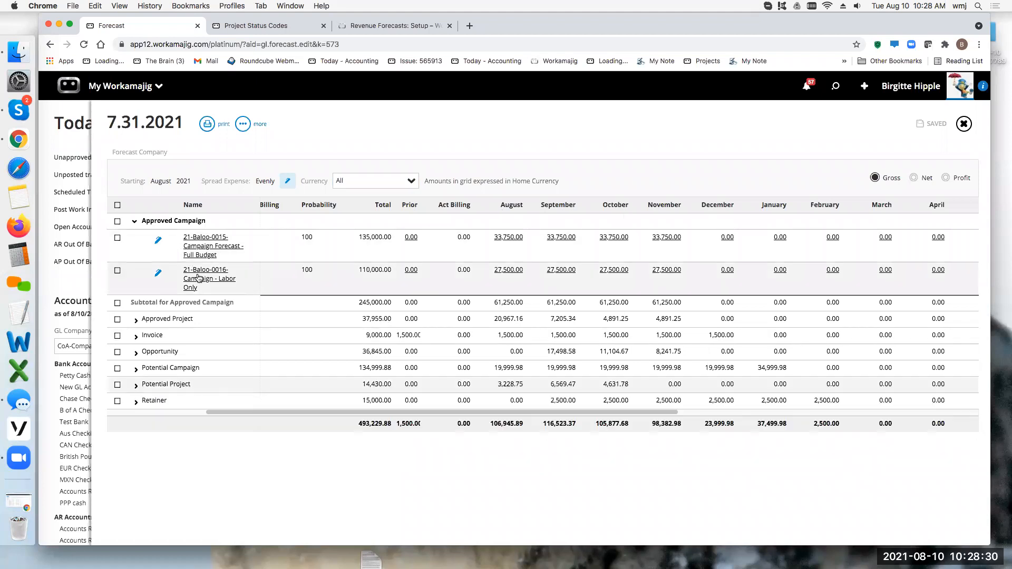
pyautogui.click(134, 224)
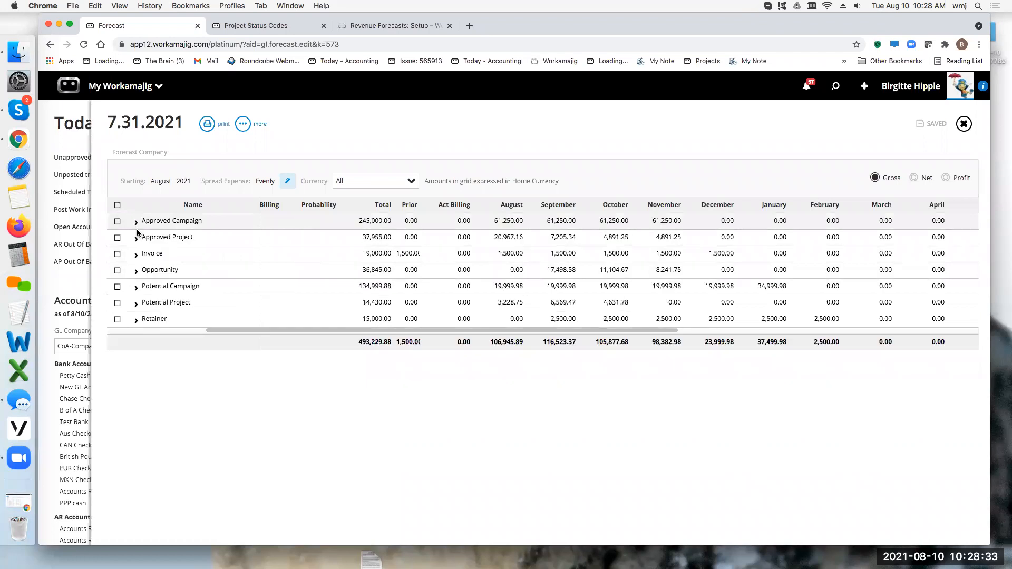
pyautogui.click(136, 289)
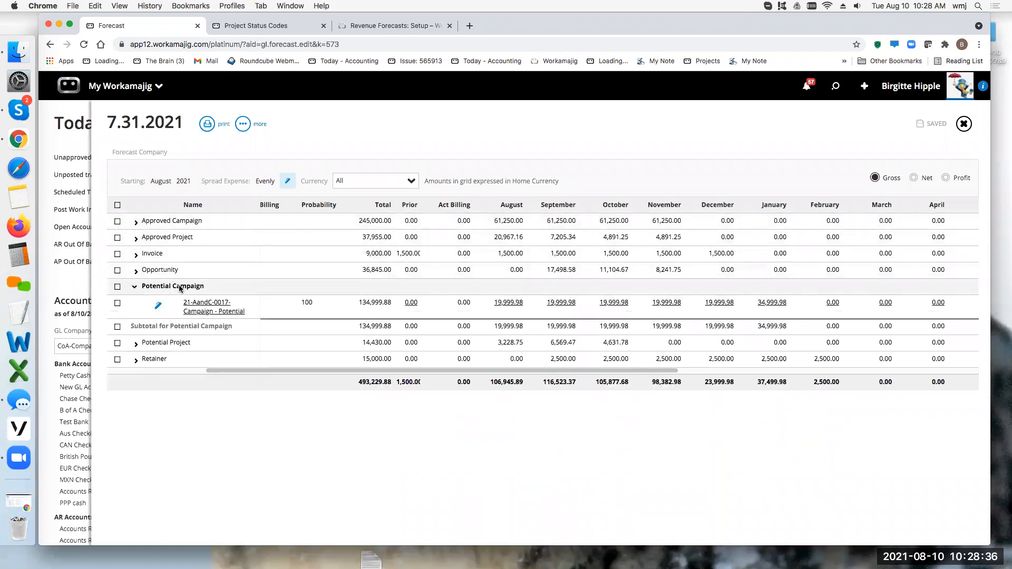
# - Open campaign 21-AandC-0017 from the forecast and view the details of its unapproved Test Copy estimate
pyautogui.click(214, 308)
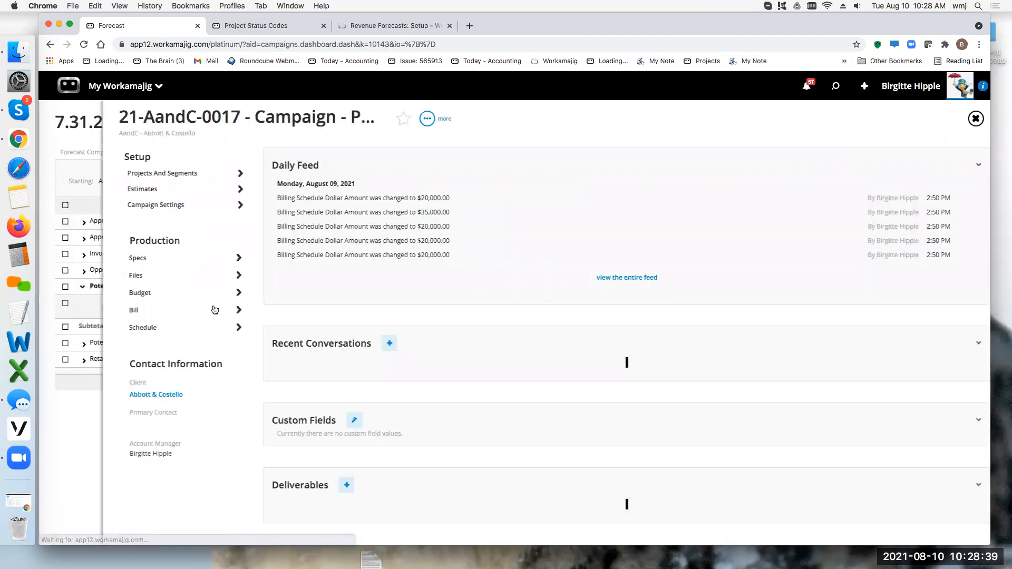
pyautogui.click(146, 190)
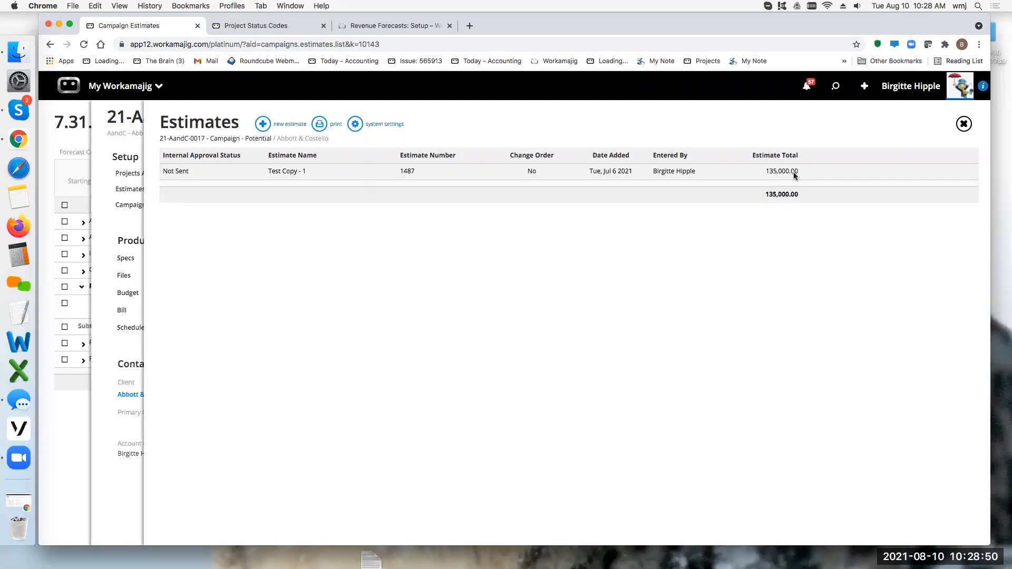
pyautogui.click(220, 175)
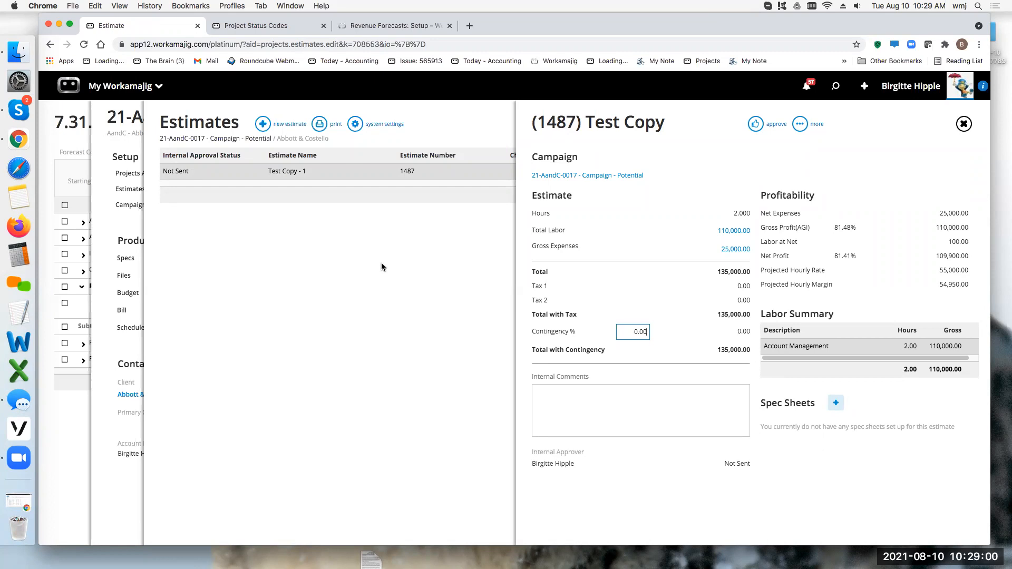
# - Check the Include in Forecast option in the Test Copy estimate's settings, and close back to the campaign dashboard
pyautogui.click(800, 124)
pyautogui.click(752, 151)
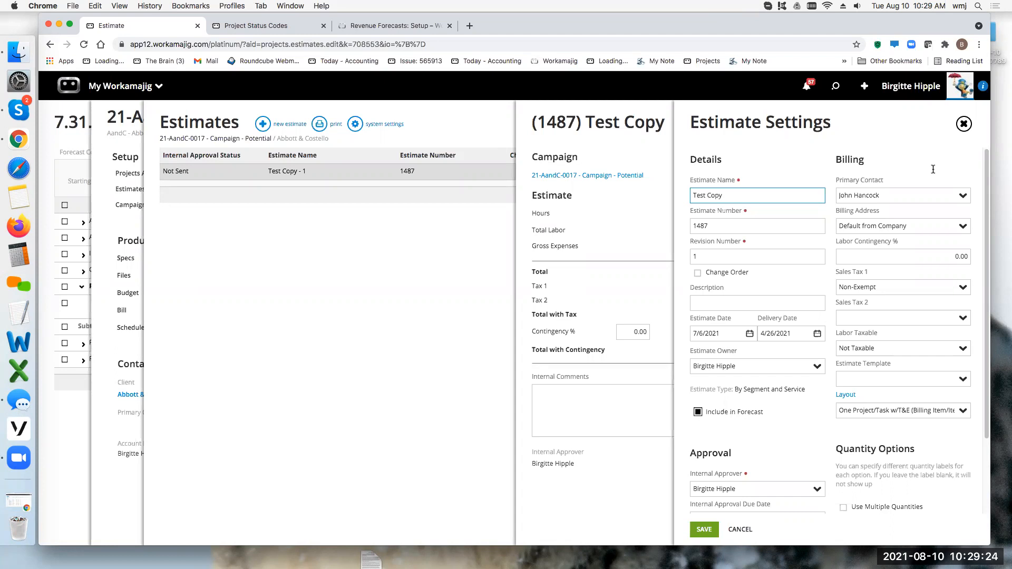
pyautogui.click(963, 124)
pyautogui.click(964, 124)
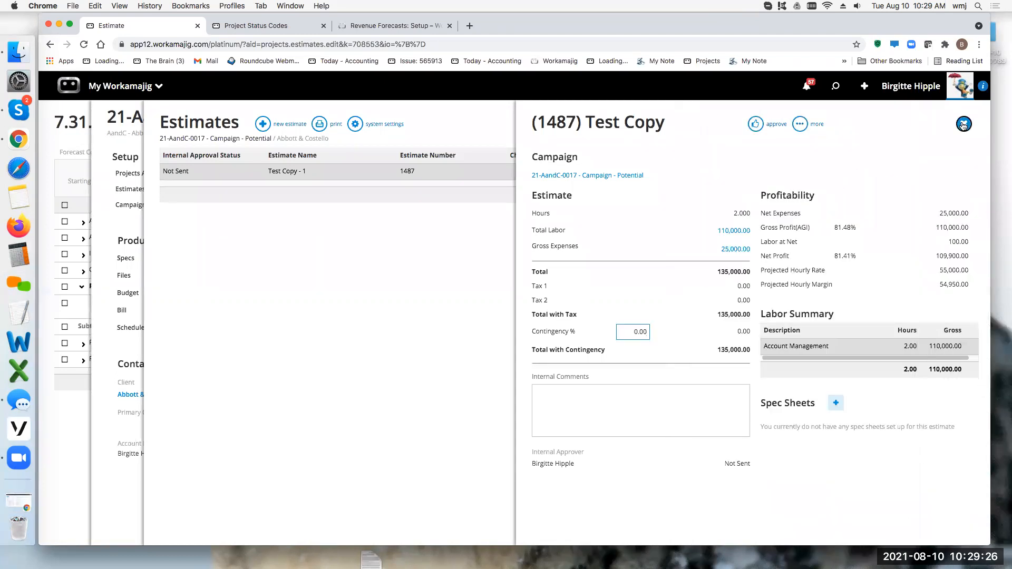
pyautogui.click(963, 124)
# - View the potential campaign's Bill By and Use Campaign Budget settings and open its billing schedule
pyautogui.click(148, 207)
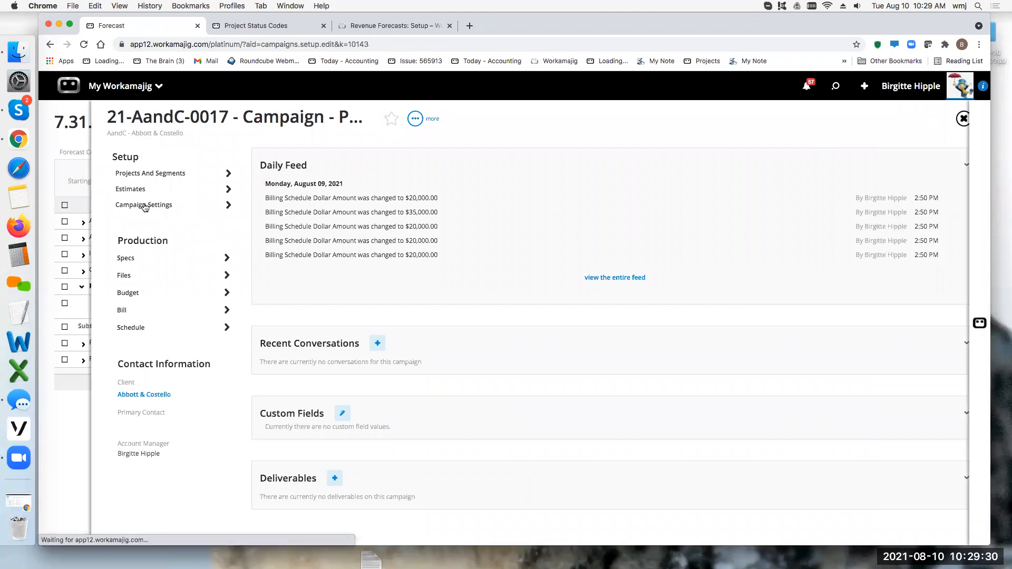
pyautogui.click(783, 303)
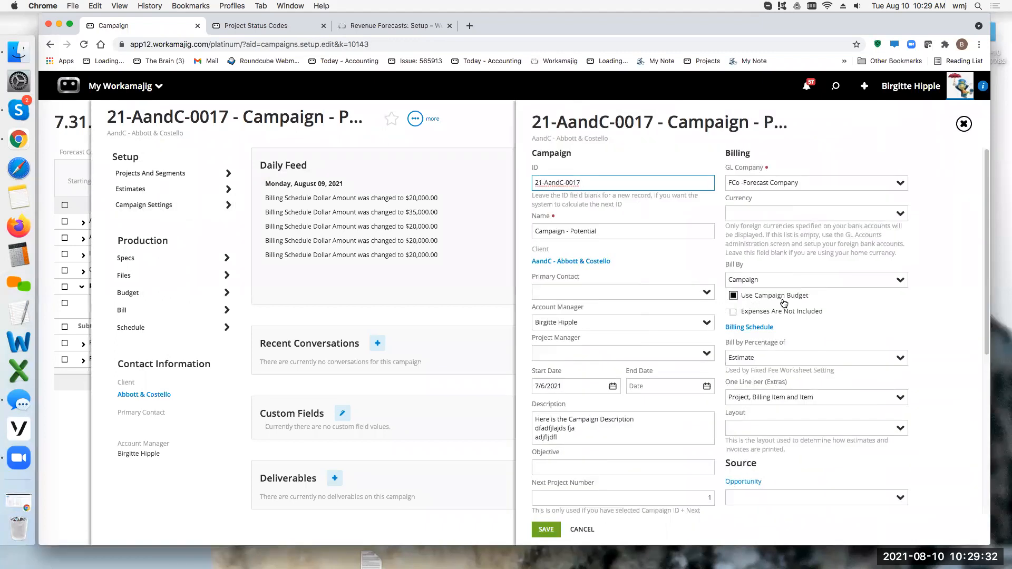
pyautogui.click(758, 327)
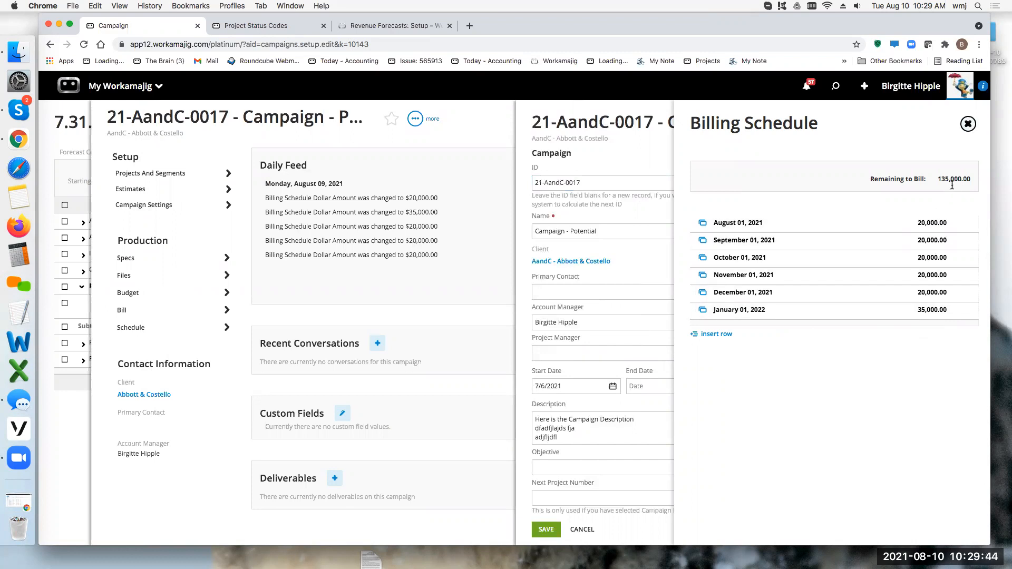
# - Close the billing schedule and the potential campaign's windows, and collapse the Potential Campaign group in the forecast
pyautogui.click(968, 124)
pyautogui.click(964, 124)
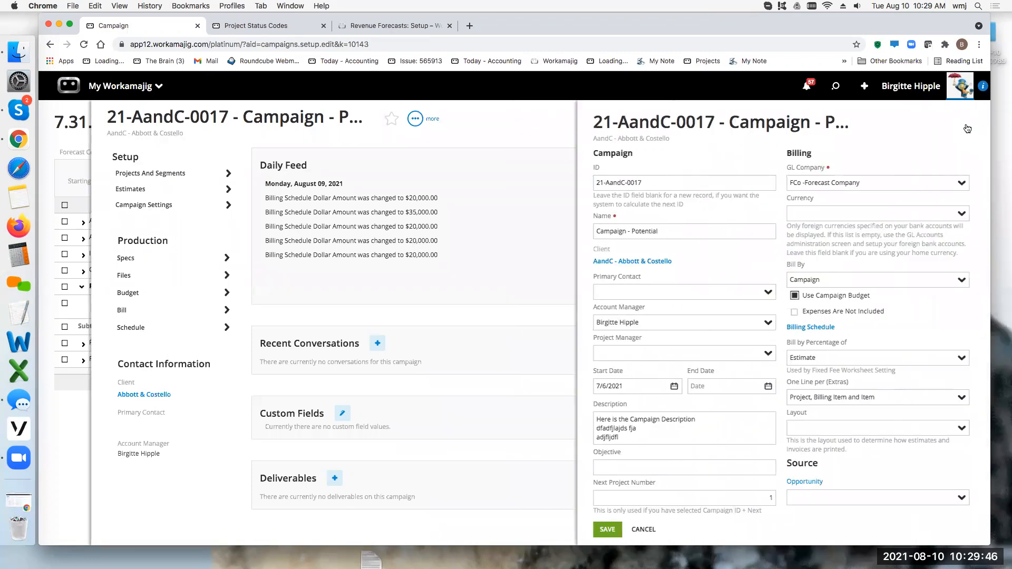
pyautogui.click(965, 124)
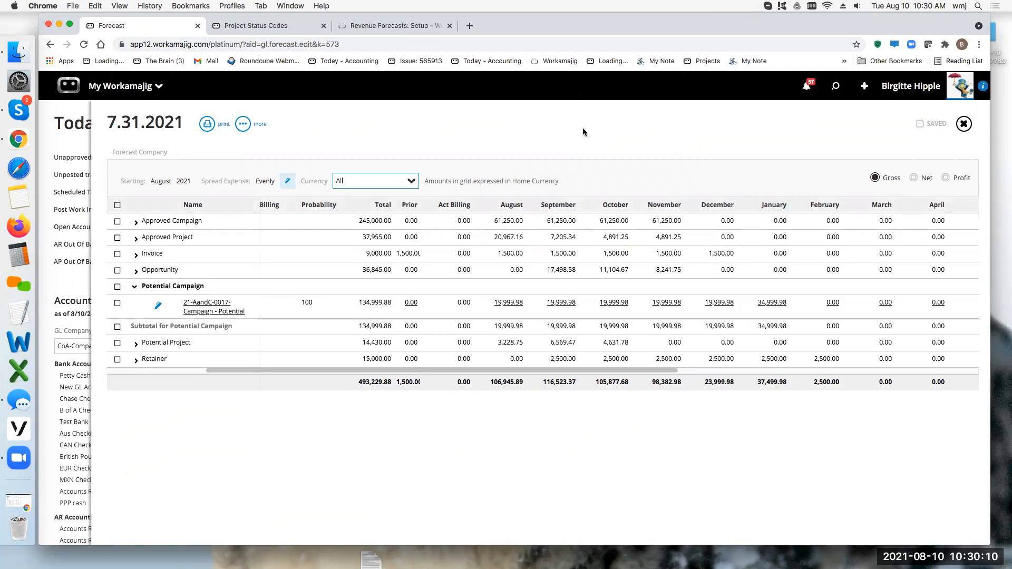
pyautogui.click(135, 286)
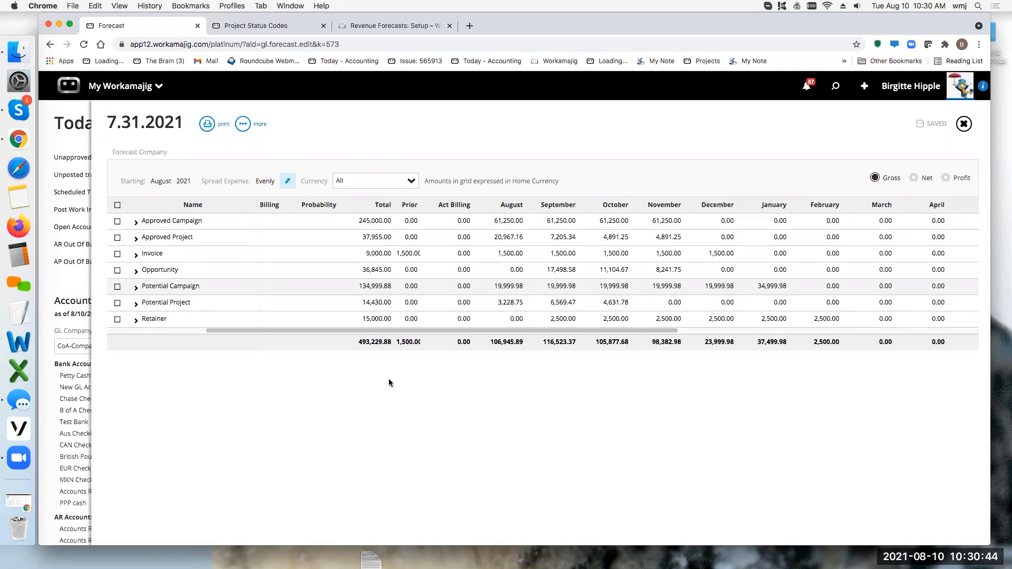
# - Expand the forecast's Invoice group, open the listed invoice to review its details, and close it again
pyautogui.click(152, 255)
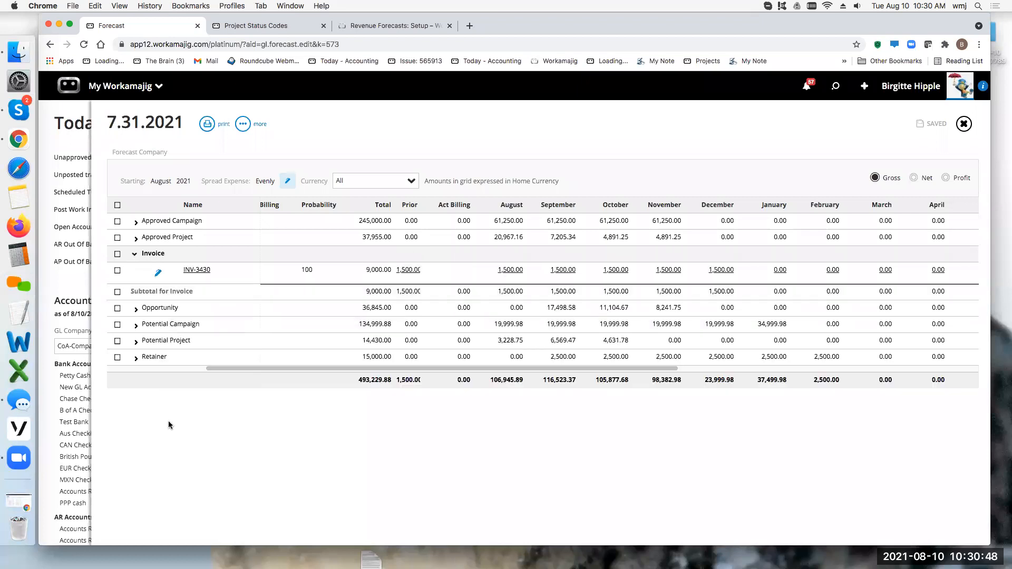
pyautogui.click(197, 270)
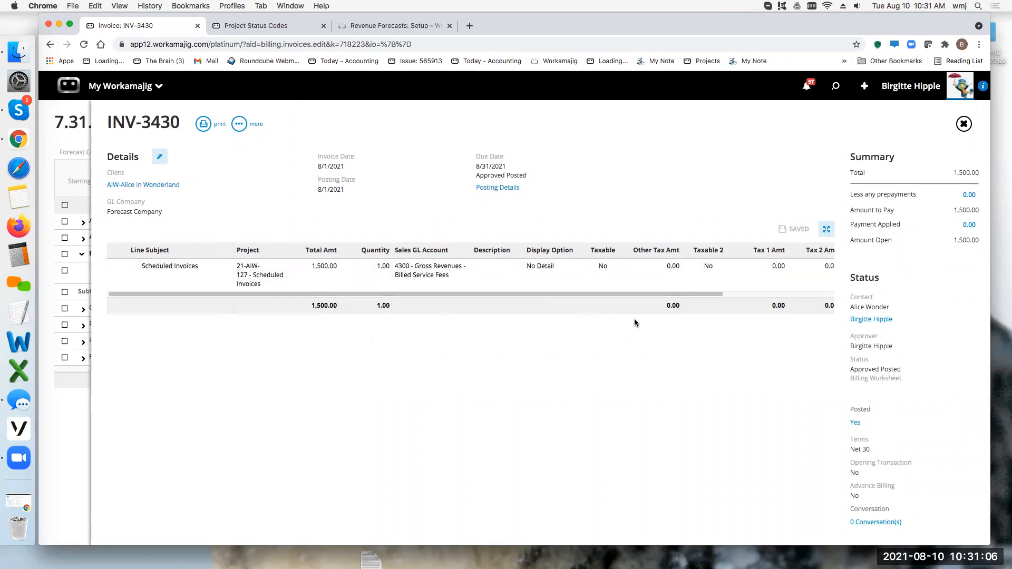
pyautogui.click(963, 124)
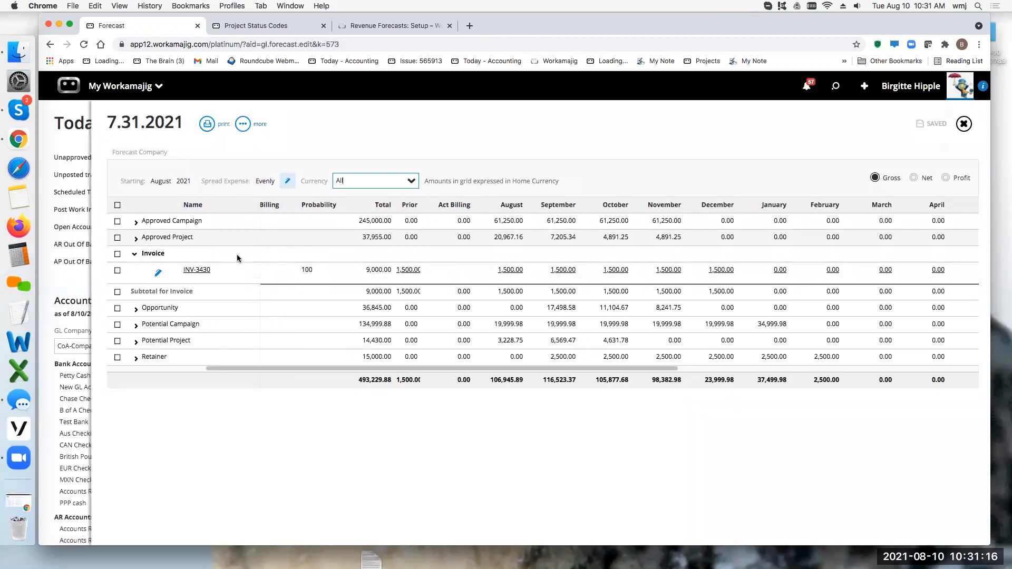
# - Expand the forecast's Retainer group and open the setup of the Forecast Retainer
pyautogui.click(143, 357)
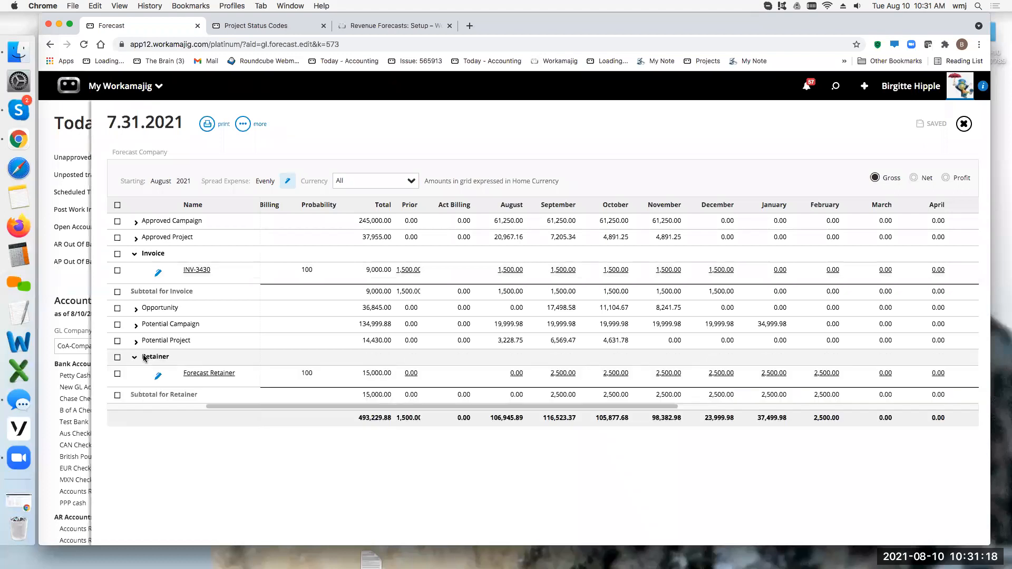
pyautogui.click(210, 375)
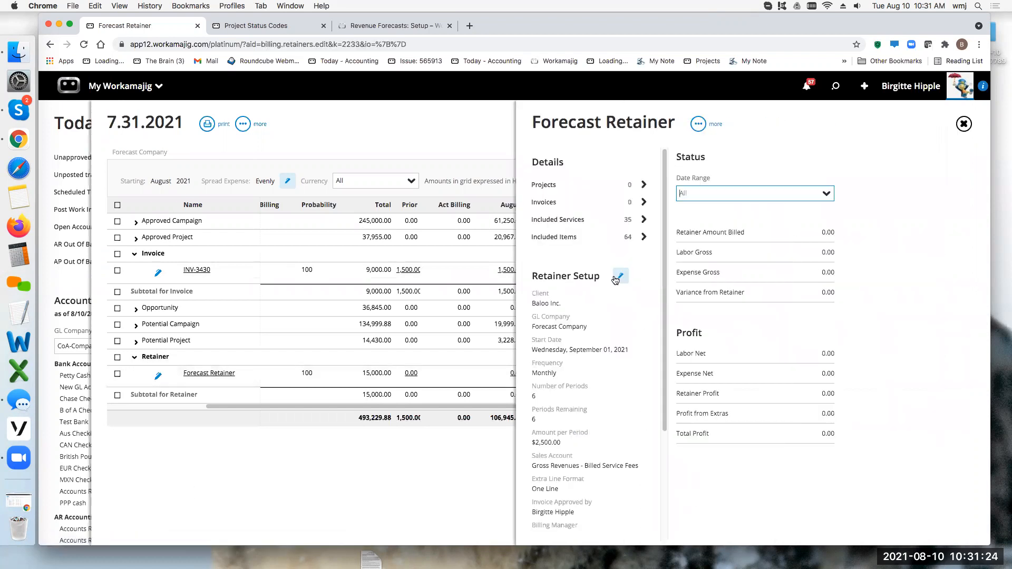
pyautogui.click(620, 278)
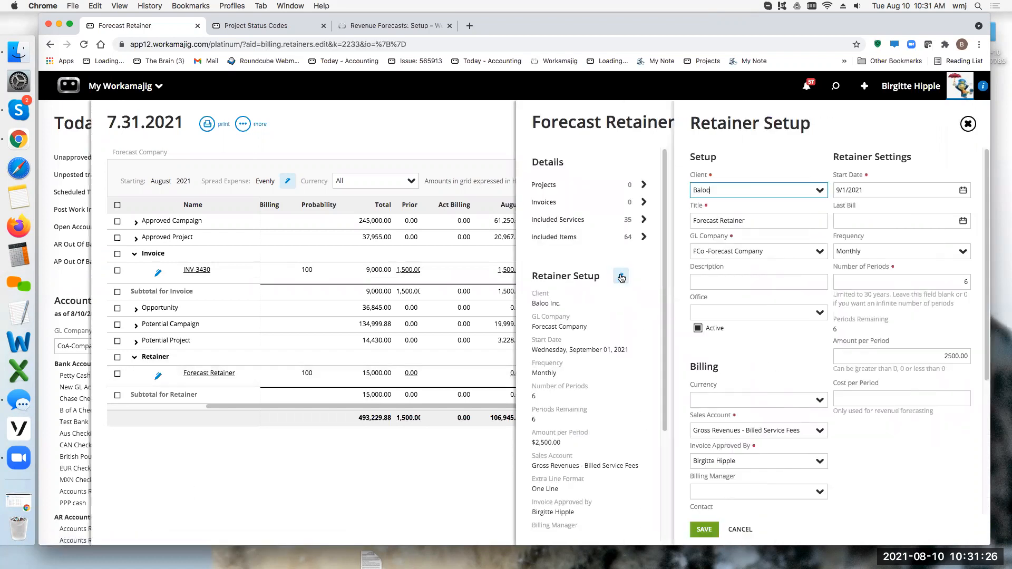
# - Review the retainer's start date, frequency, number of periods and amount per period, and close back to the forecast
pyautogui.click(843, 188)
pyautogui.moveTo(843, 188); pyautogui.dragTo(829, 191)
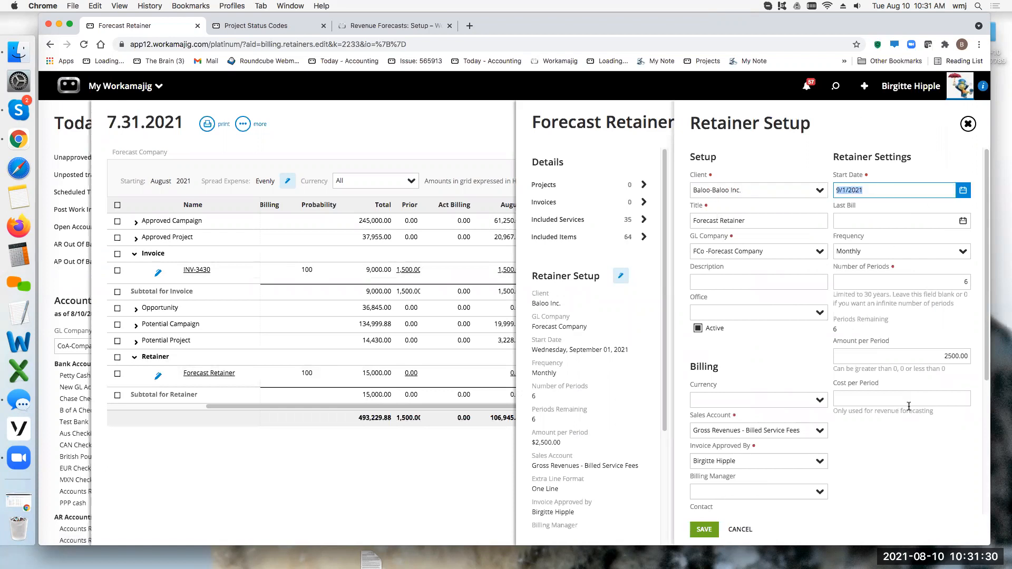
pyautogui.moveTo(864, 252); pyautogui.dragTo(836, 254)
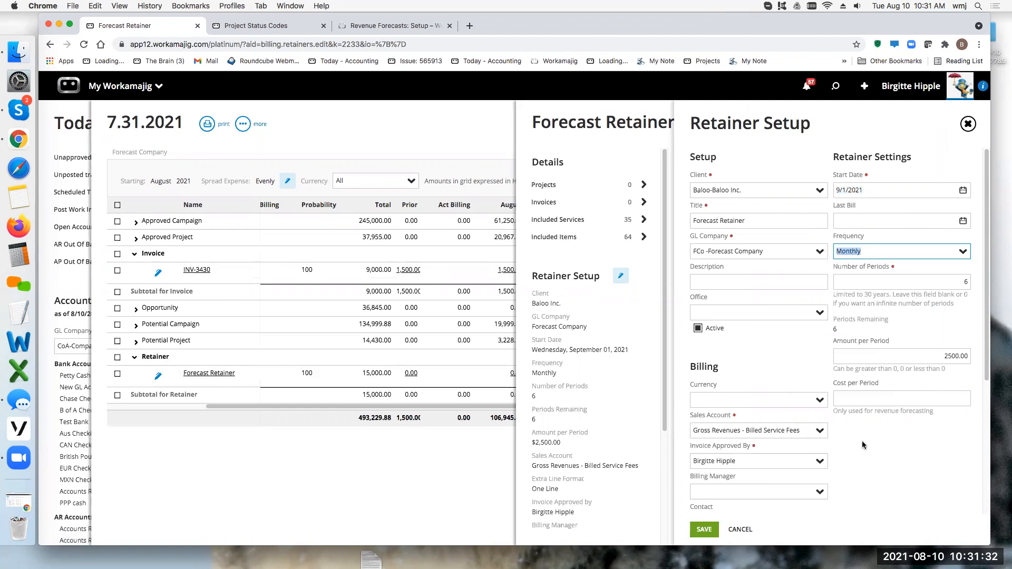
pyautogui.moveTo(971, 284); pyautogui.dragTo(964, 282)
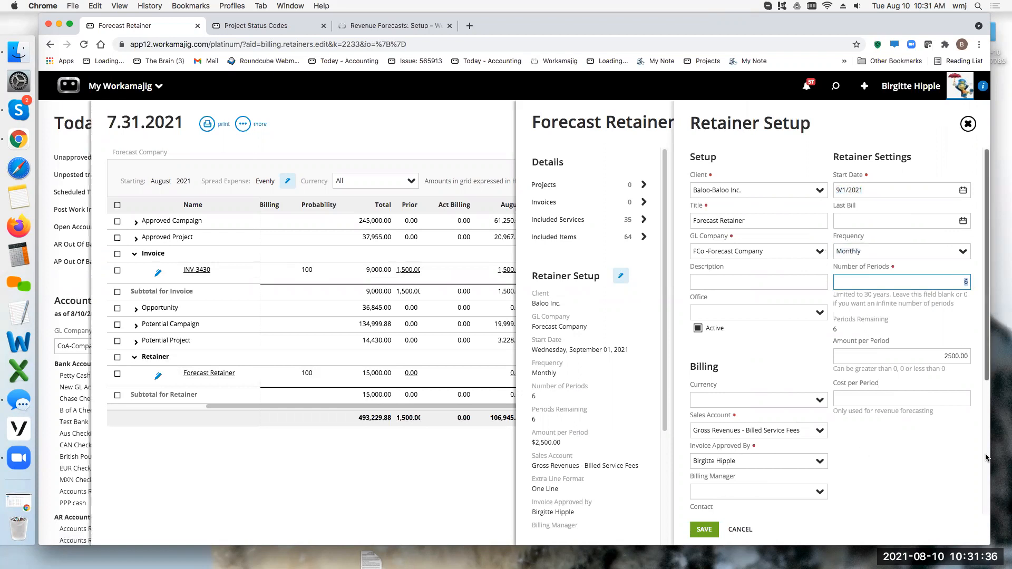
pyautogui.click(970, 357)
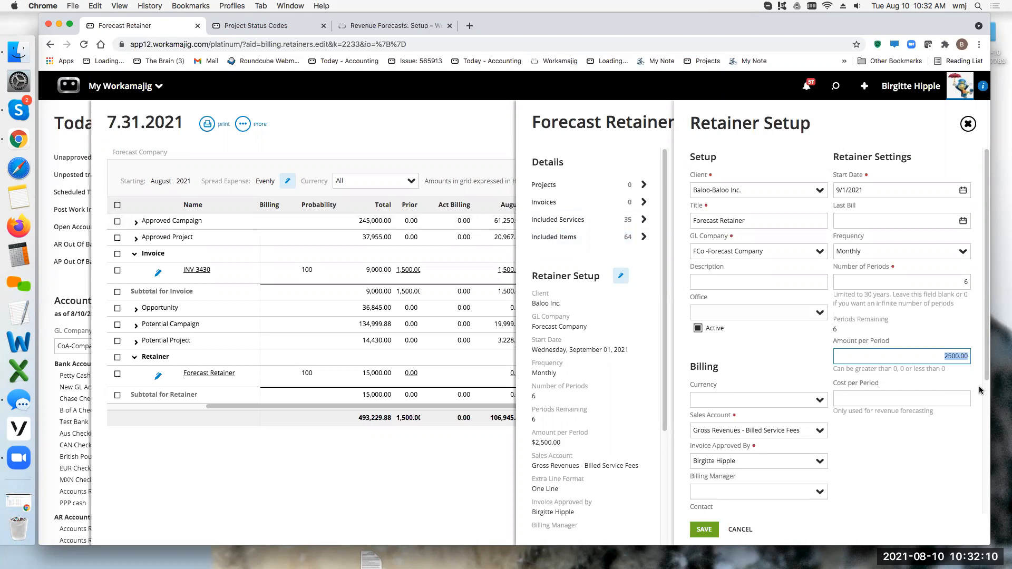
pyautogui.click(965, 124)
pyautogui.click(964, 124)
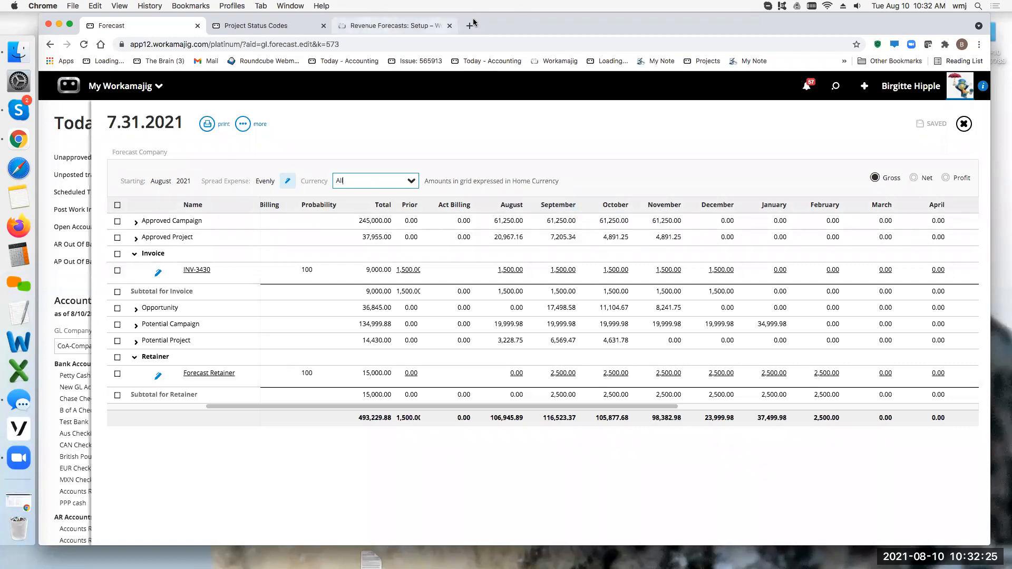
# - Switch to the Revenue Forecasts help guide, review the campaign, retainer and scheduled invoice setup sections, and open the Add New Revenue Forecast article
pyautogui.click(367, 27)
pyautogui.scroll(-10, 609, 403)
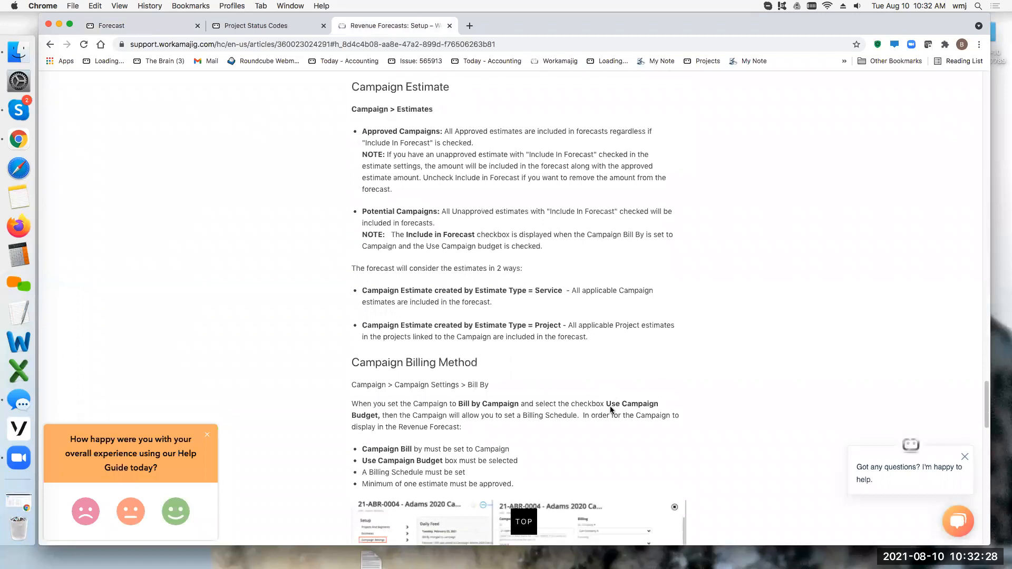
pyautogui.scroll(-8, 612, 410)
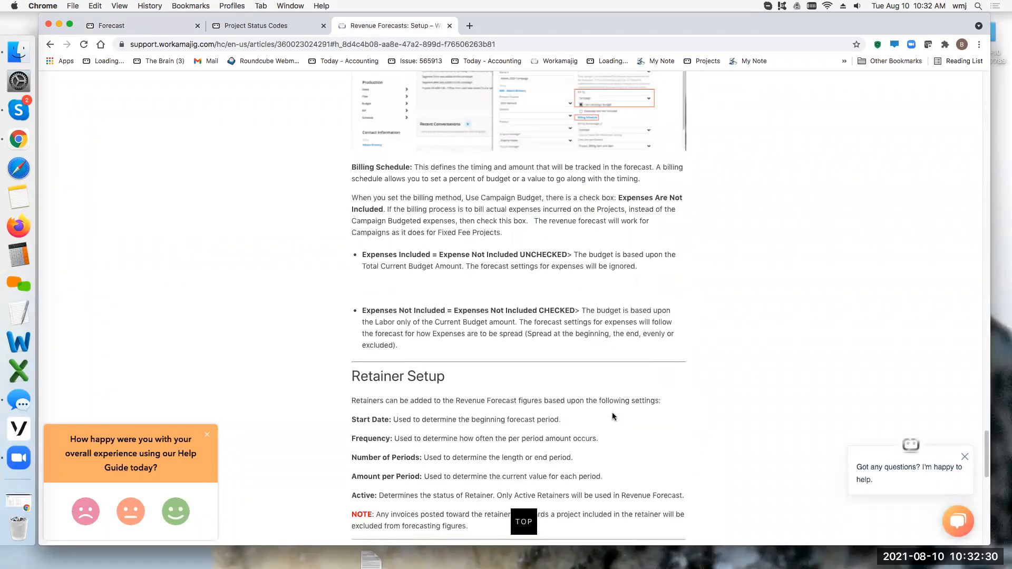
pyautogui.scroll(-7, 612, 416)
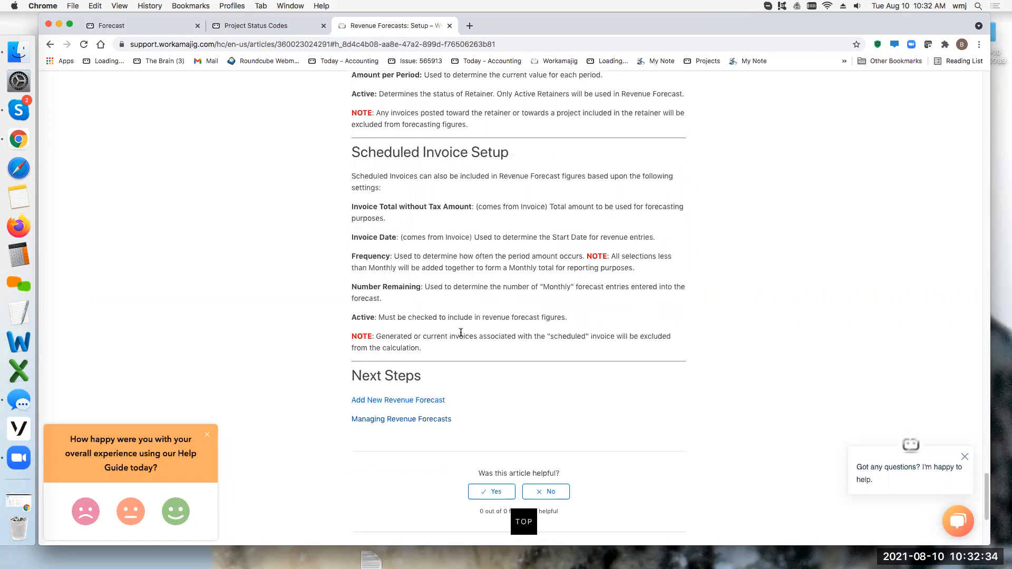
pyautogui.click(400, 401)
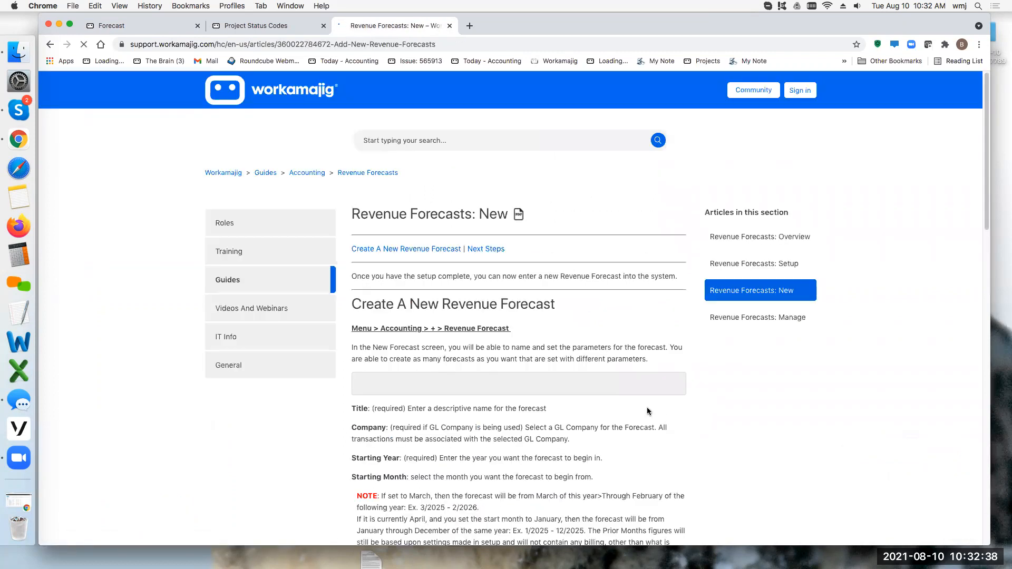
# - Return to Workamajig, close the 7.31.2021 forecast, and find the revenue forecast entries in the accounting dashboard's creation options and Views list
pyautogui.click(108, 26)
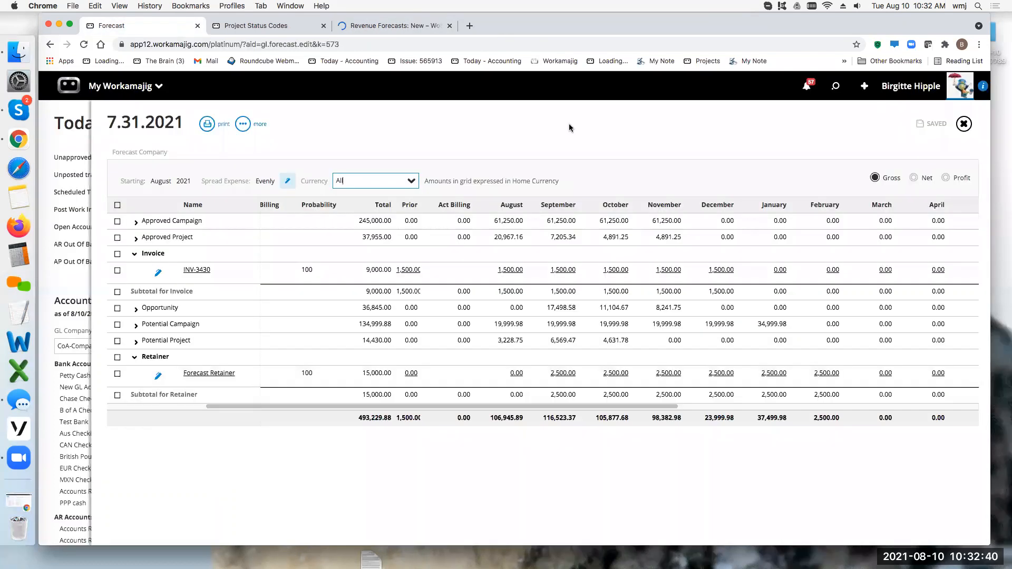
pyautogui.click(966, 129)
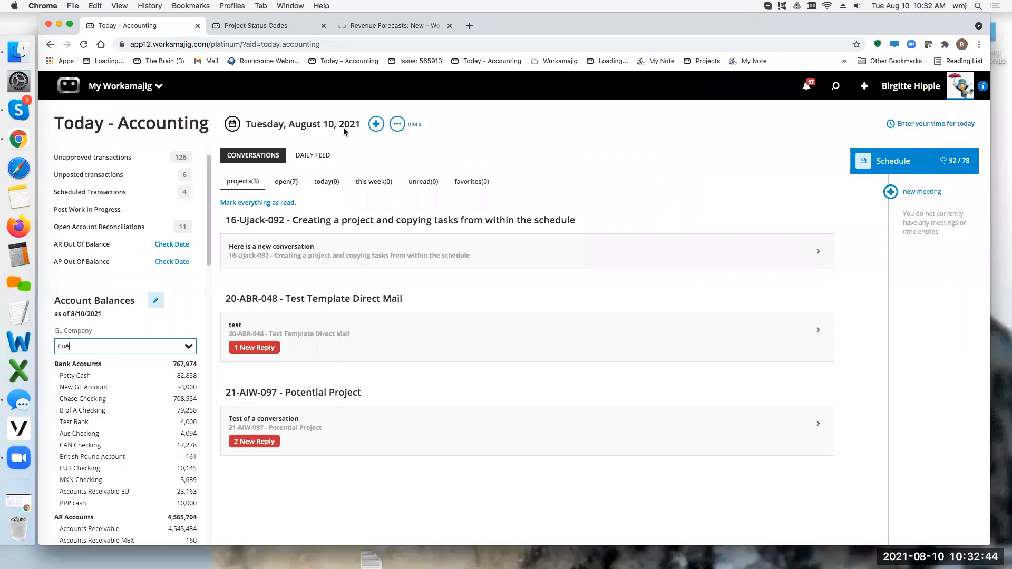
pyautogui.click(376, 124)
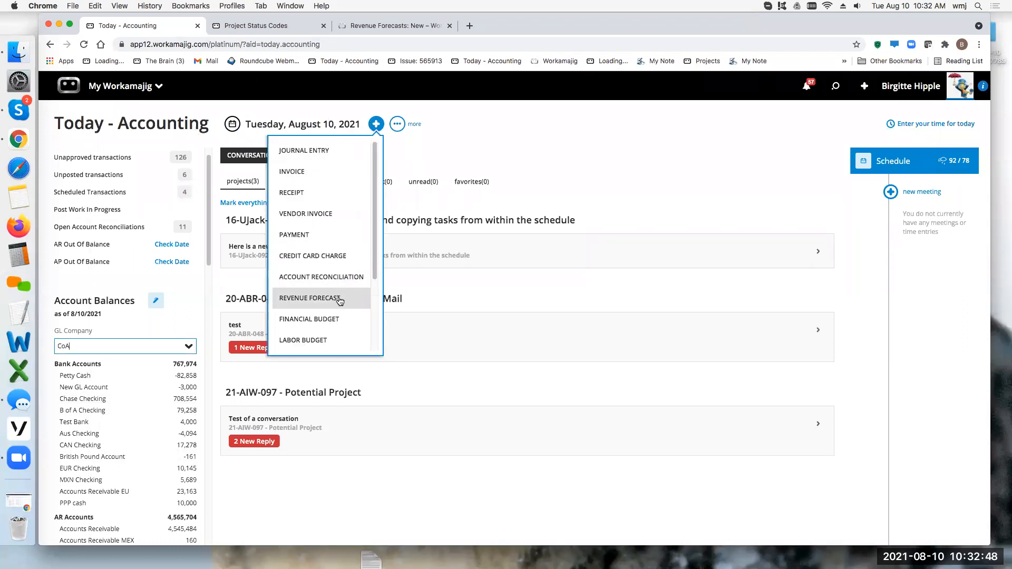
pyautogui.click(157, 329)
pyautogui.scroll(-8, 150, 399)
pyautogui.scroll(-12, 150, 399)
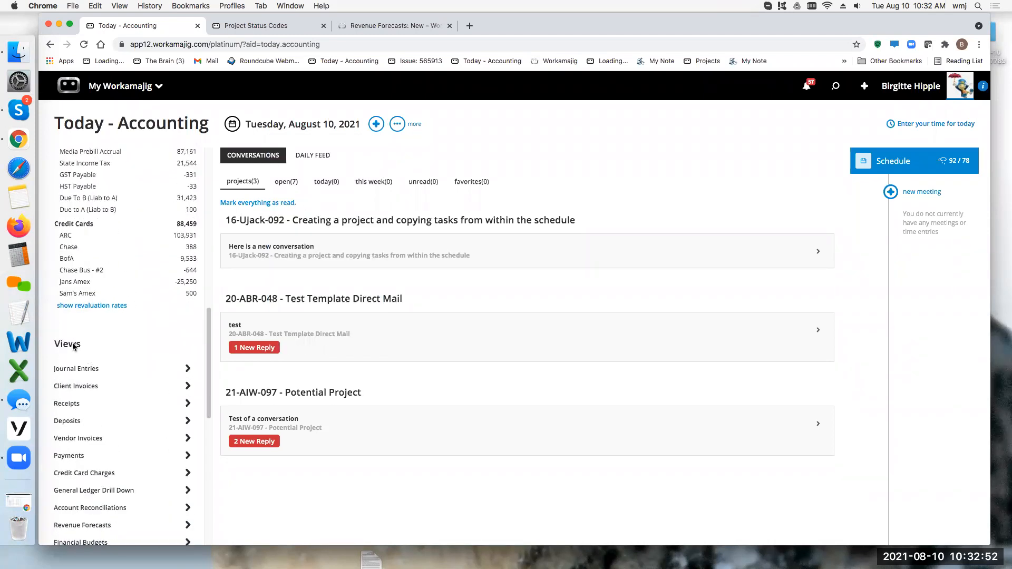
pyautogui.scroll(-2, 93, 453)
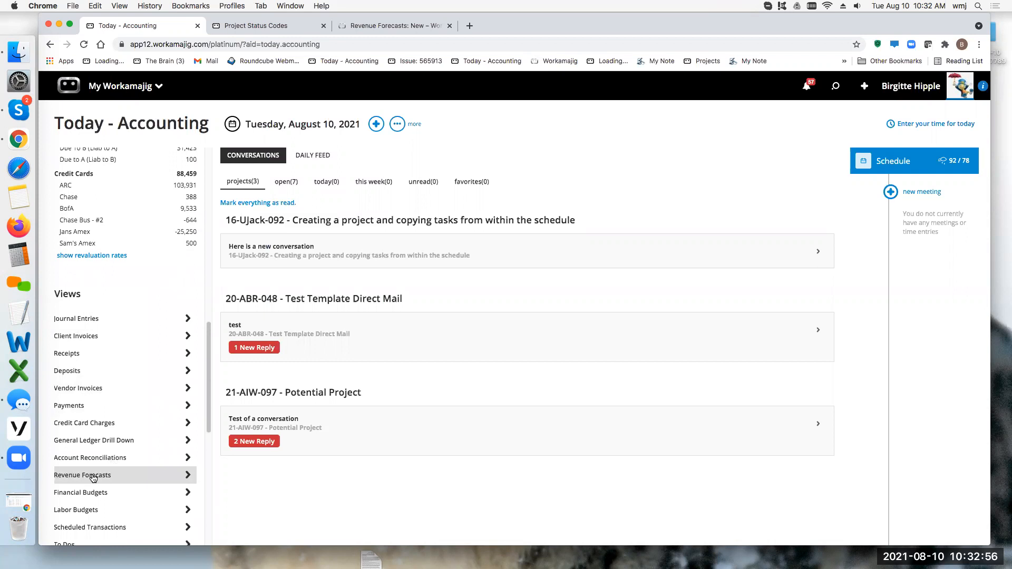
# - Start a new Revenue Forecast from the Accounting section of the global New options
pyautogui.click(864, 86)
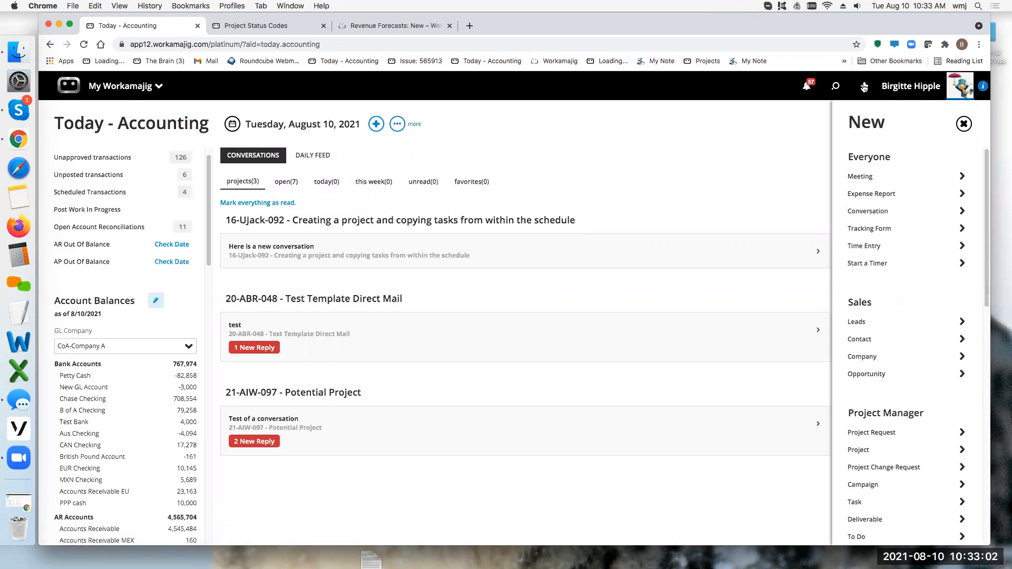
pyautogui.scroll(-10, 896, 463)
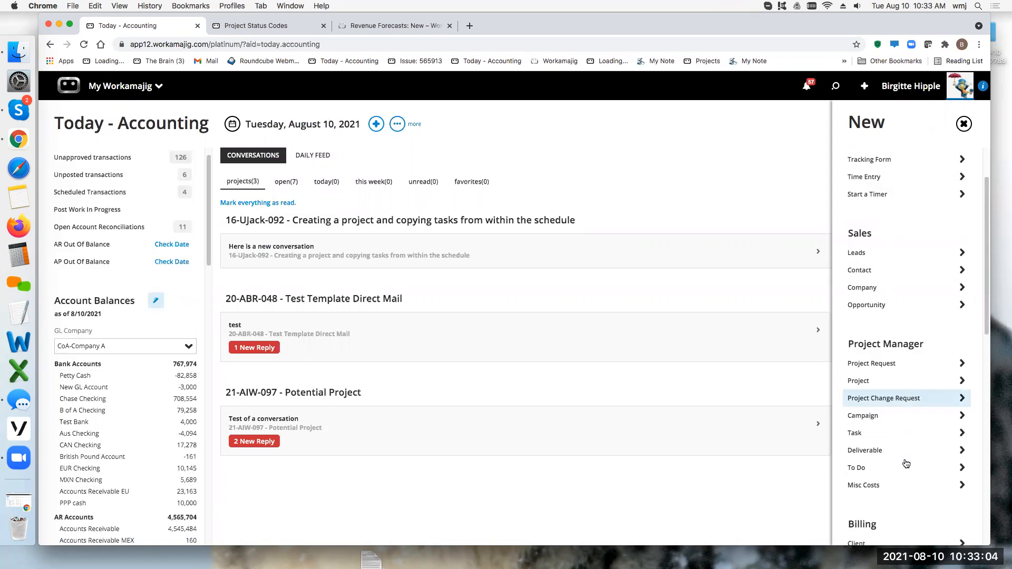
pyautogui.scroll(-5, 901, 458)
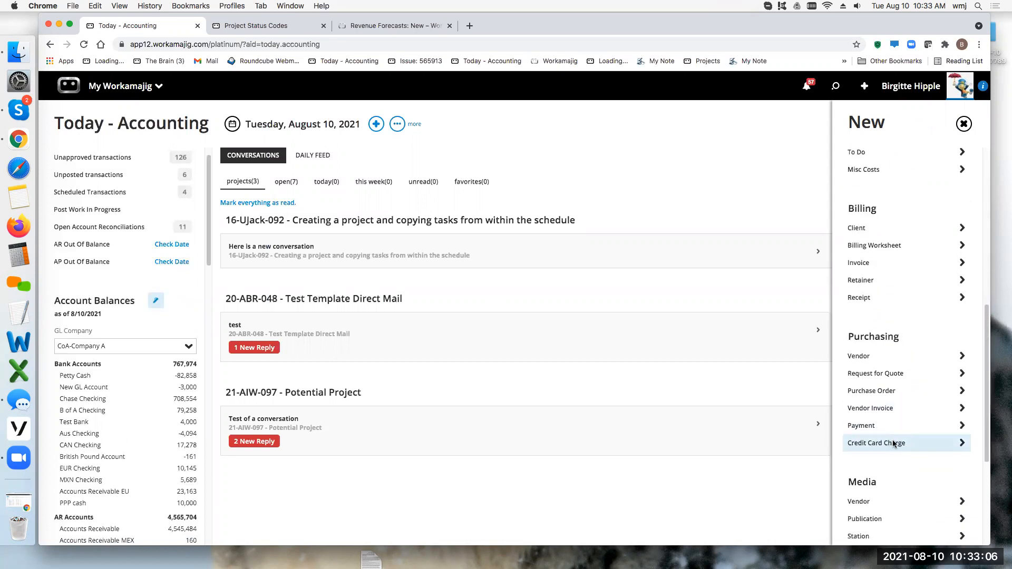
pyautogui.scroll(-3, 891, 456)
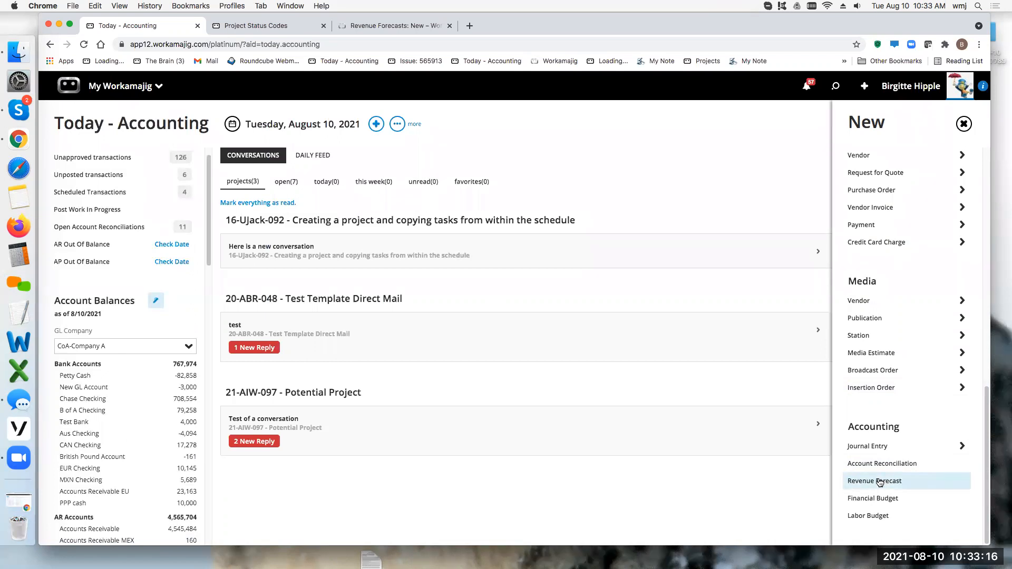
pyautogui.click(878, 481)
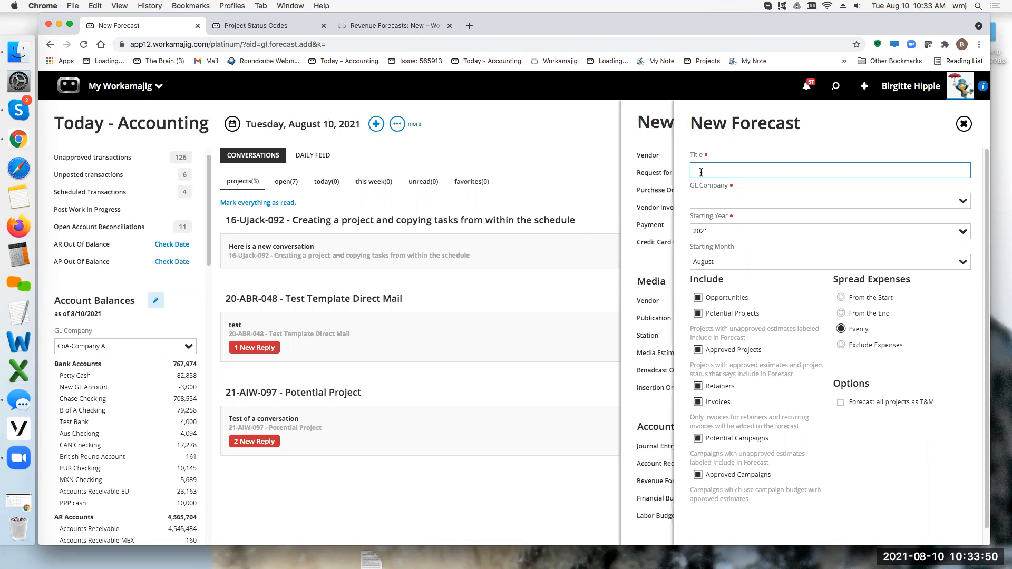
# - Title the new forecast "Aug 10, 2021", set its GL company to Forecast Company, and create it
pyautogui.write('Aug 2021')
pyautogui.click(706, 169)
pyautogui.write('10,')
pyautogui.click(712, 201)
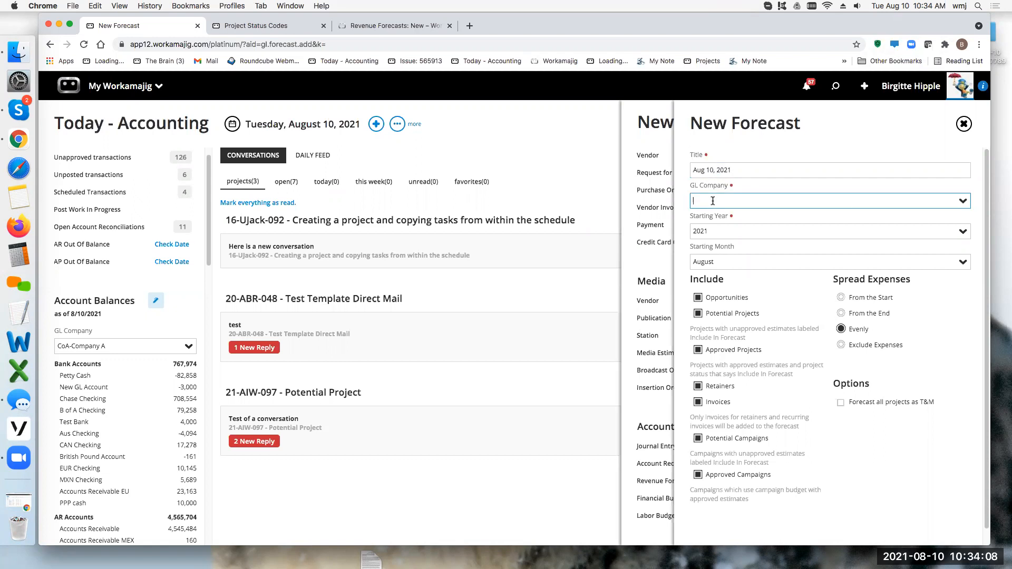
pyautogui.click(962, 201)
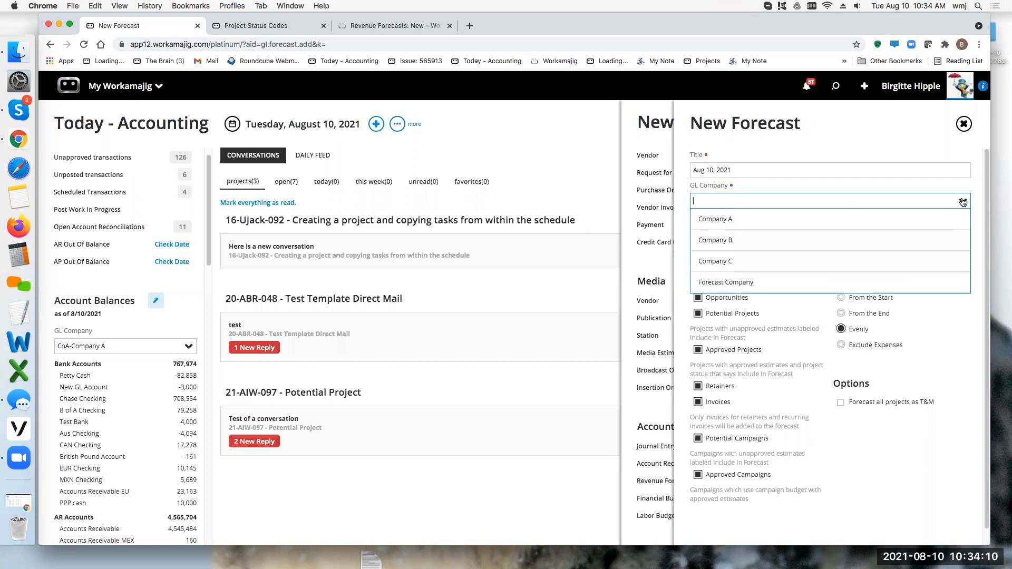
pyautogui.click(735, 283)
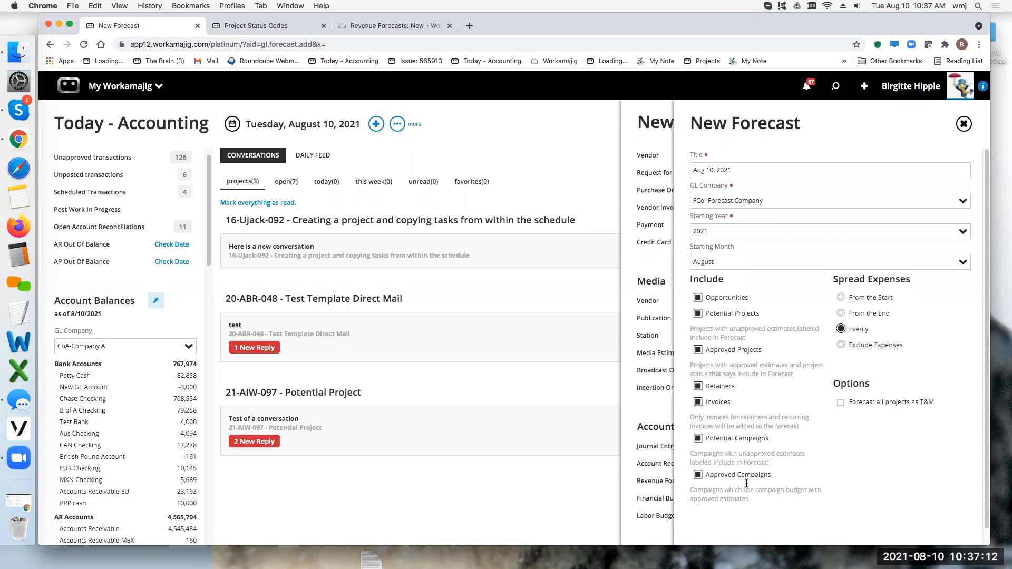
pyautogui.scroll(-1, 745, 480)
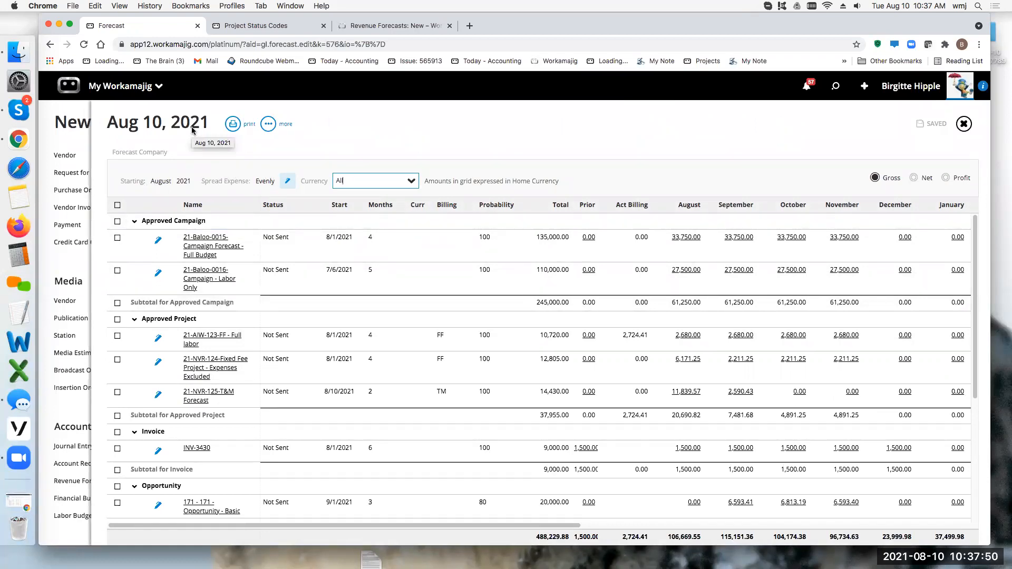
# - Change the Aug 10, 2021 forecast's Spread Expenses setting to To the End and save the details
pyautogui.click(288, 182)
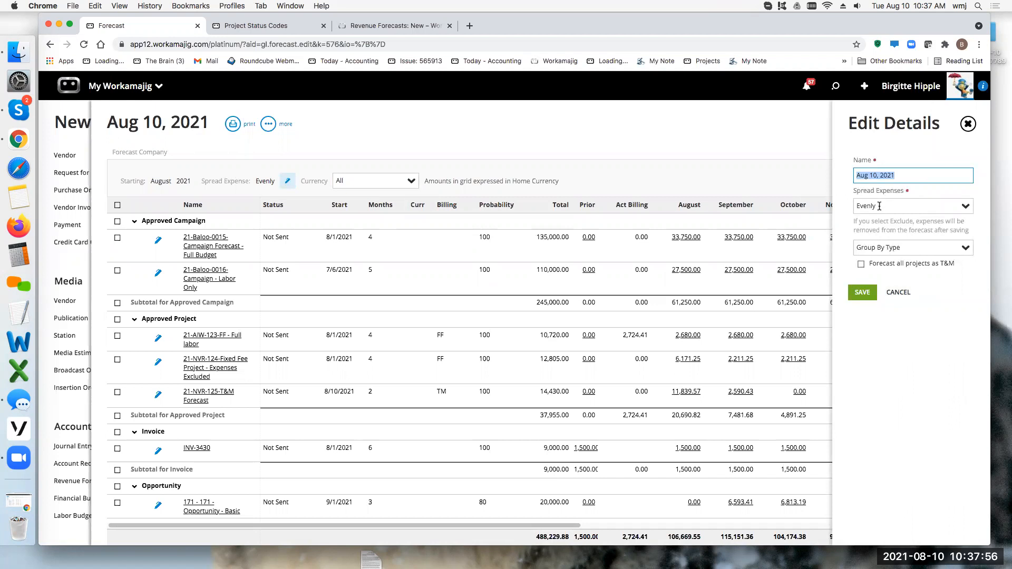
pyautogui.click(973, 209)
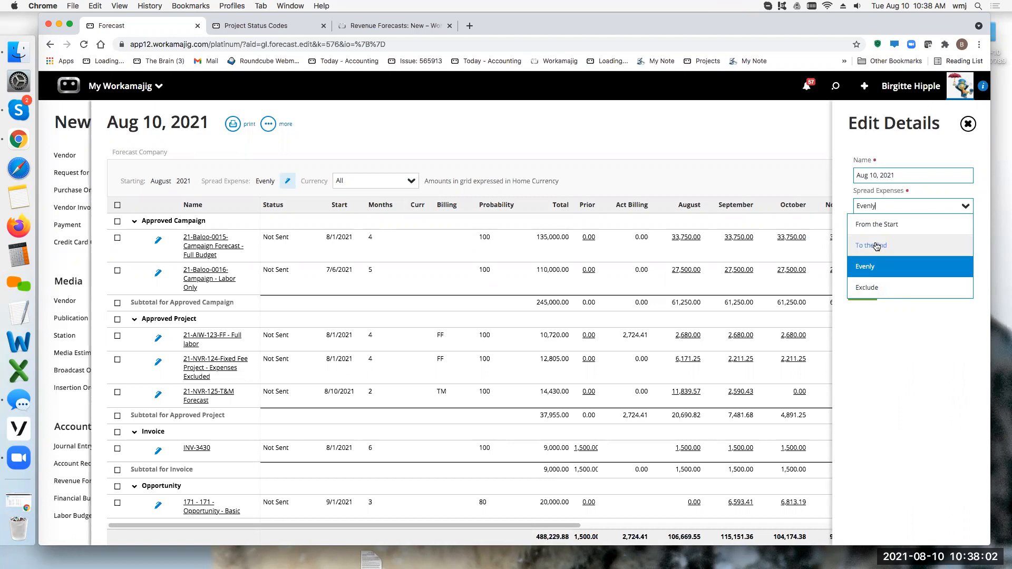
pyautogui.click(876, 246)
pyautogui.click(862, 293)
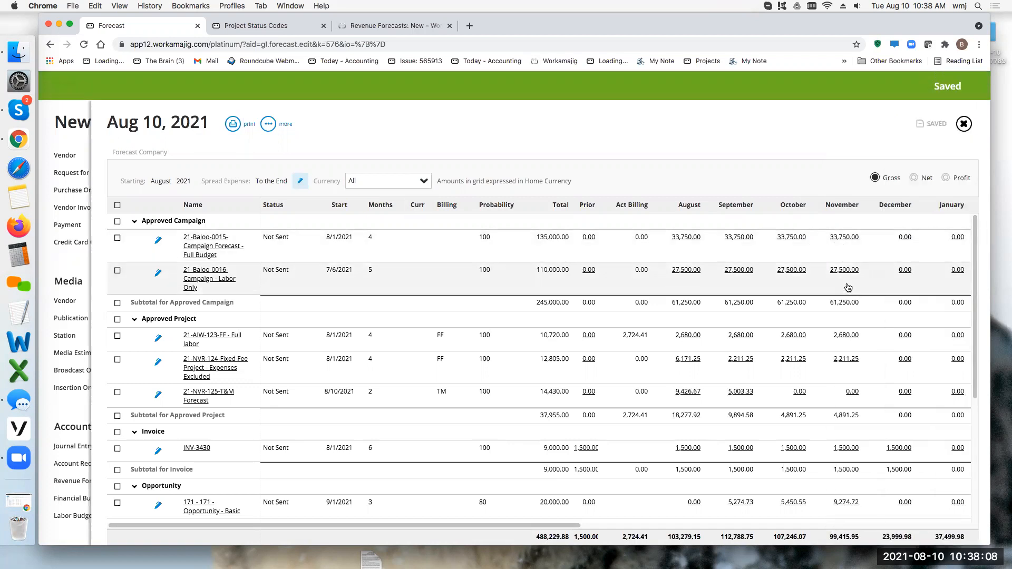
# - Set the forecast's Spread Expenses to Evenly, group its lines by client, and save the details
pyautogui.scroll(-1, 847, 380)
pyautogui.scroll(-3, 847, 380)
pyautogui.scroll(1, 851, 372)
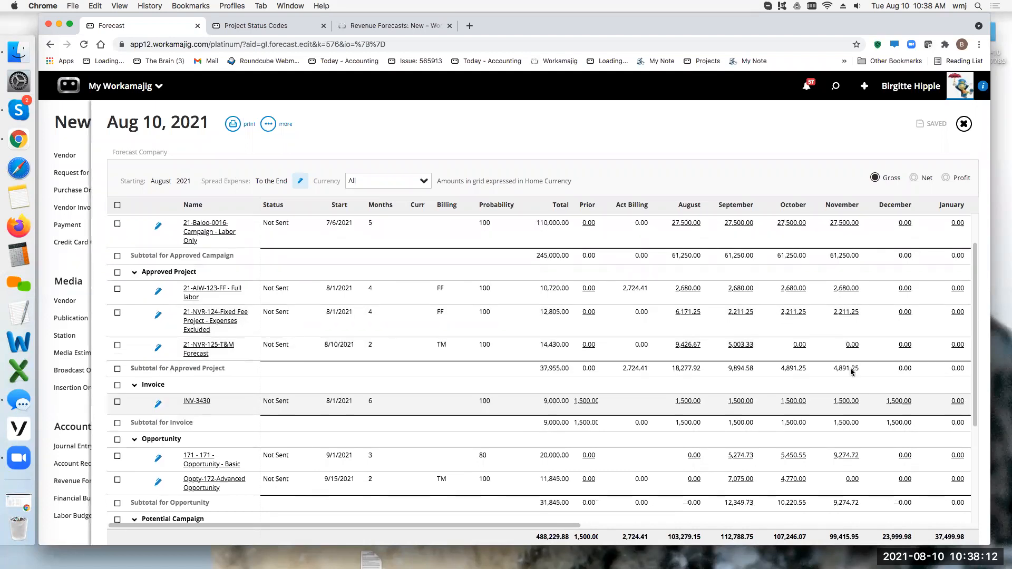
pyautogui.scroll(-3, 847, 387)
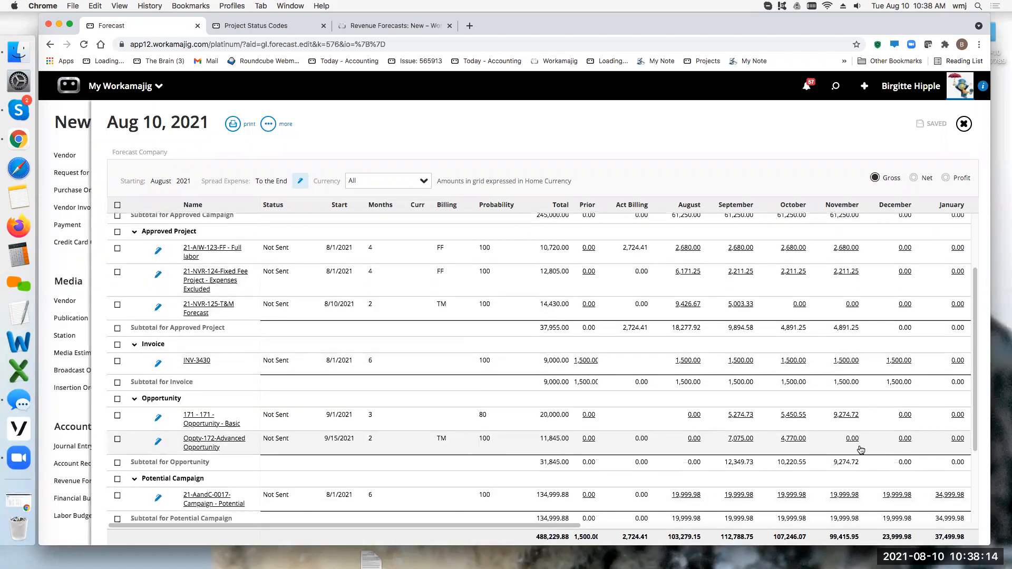
pyautogui.scroll(3, 856, 437)
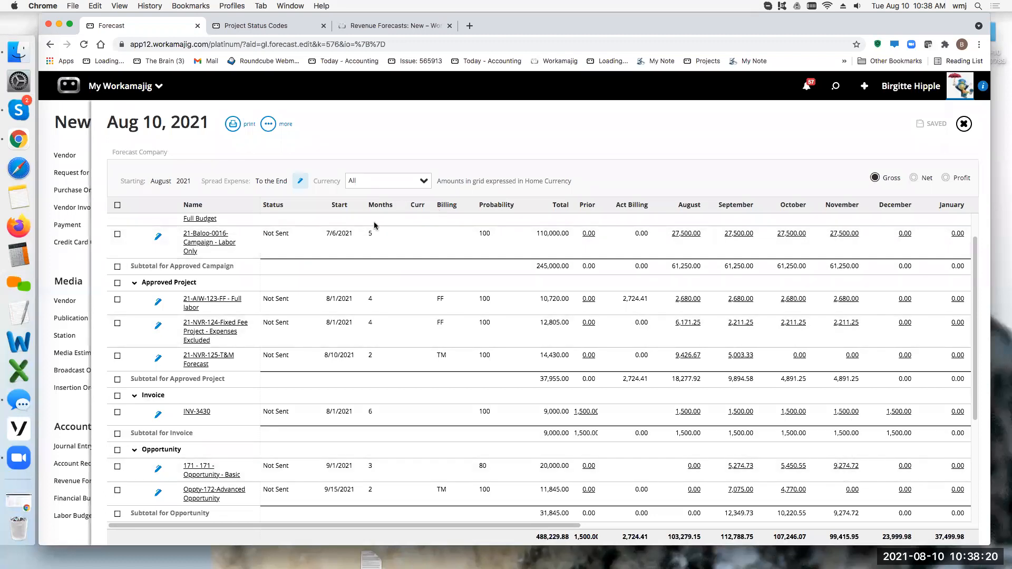
pyautogui.click(300, 181)
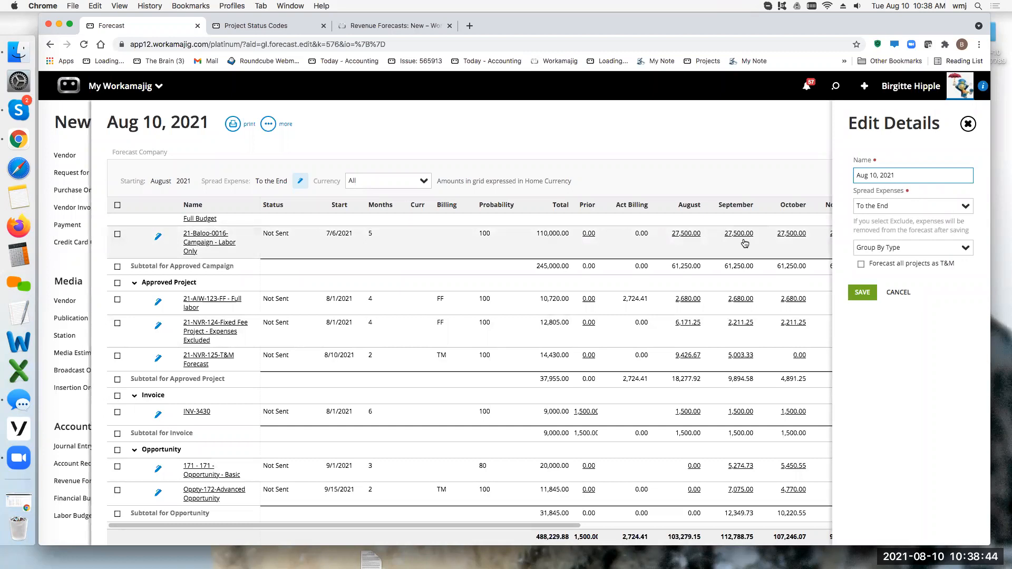
pyautogui.click(955, 209)
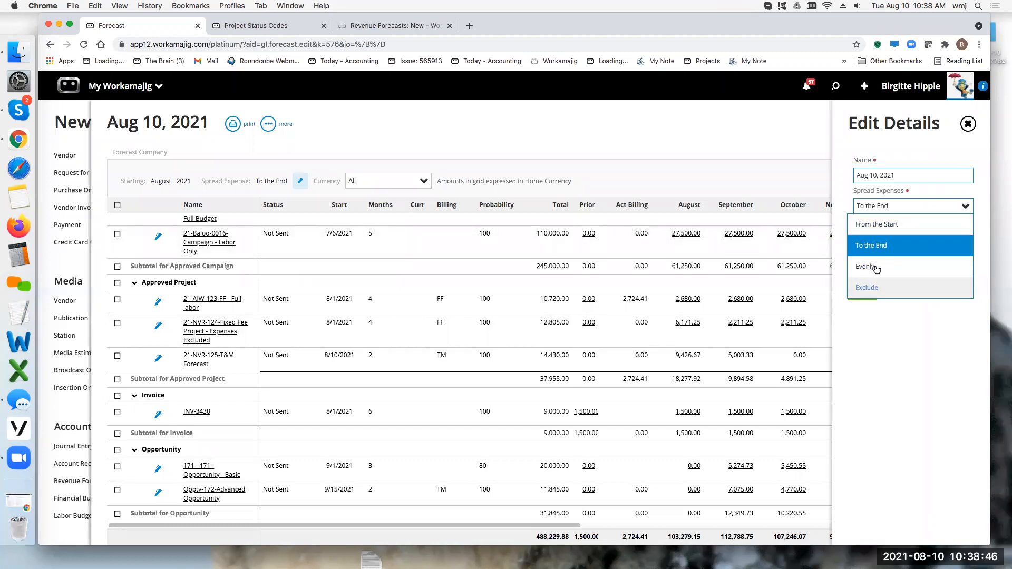
pyautogui.click(876, 269)
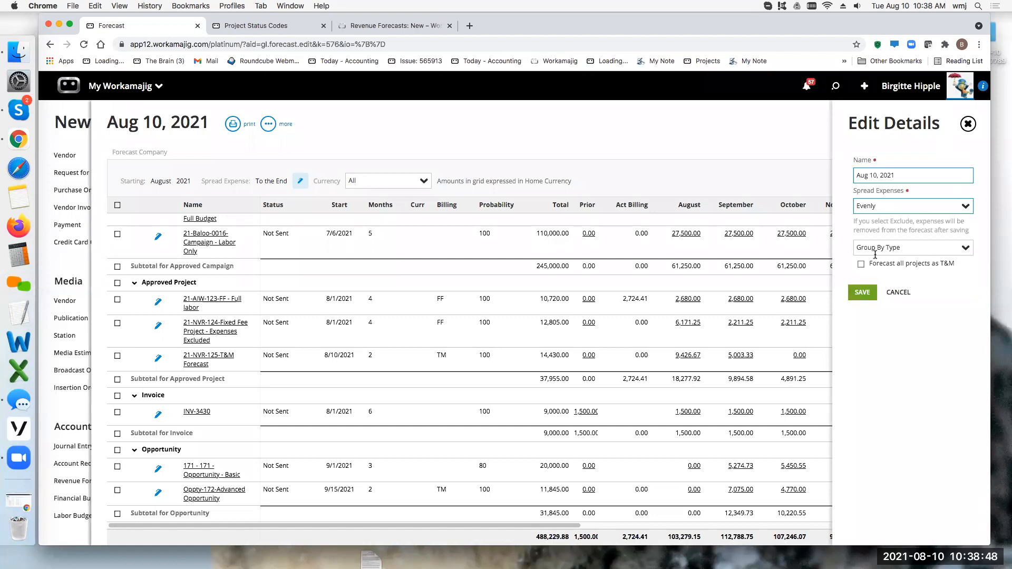
pyautogui.click(952, 250)
pyautogui.click(889, 329)
pyautogui.click(862, 294)
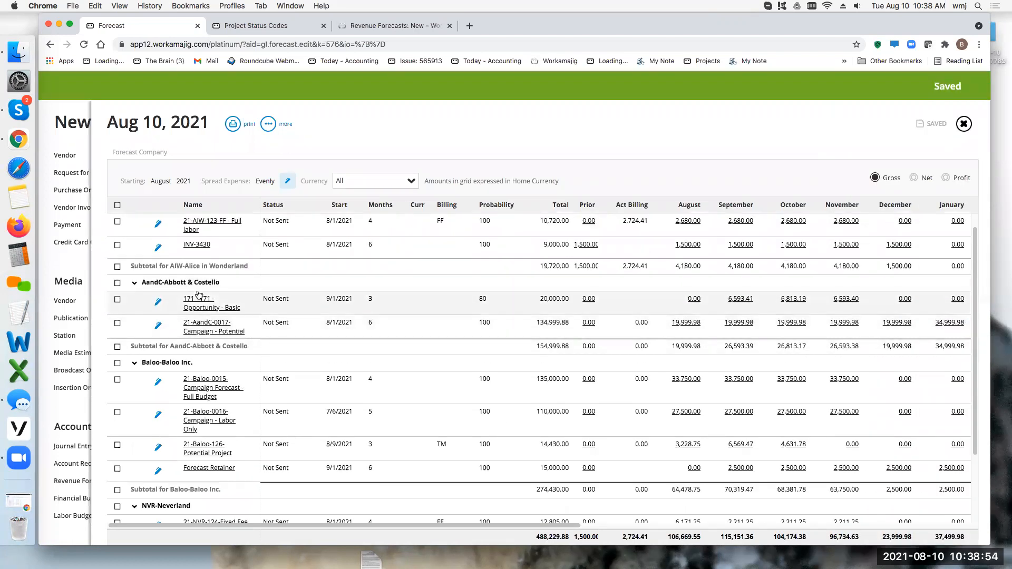
# - Change the forecast's grouping to Group By Account Manager and save the details
pyautogui.click(287, 182)
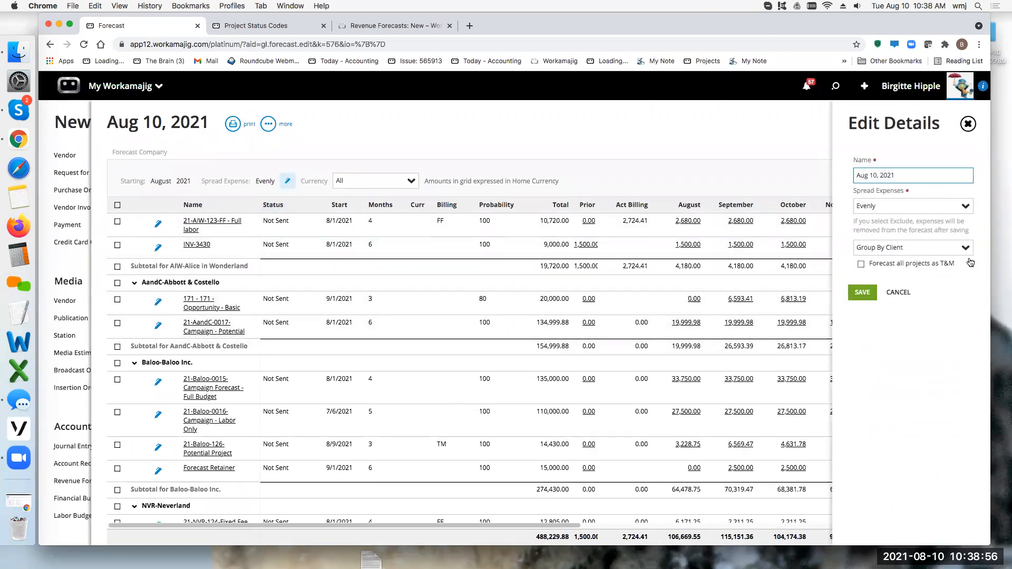
pyautogui.click(964, 248)
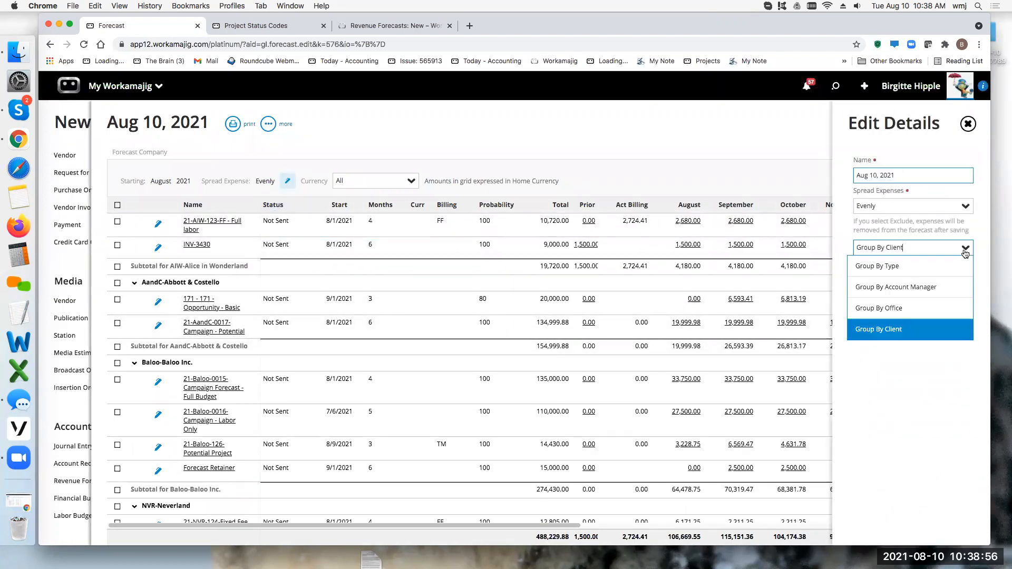
pyautogui.click(880, 288)
pyautogui.click(866, 293)
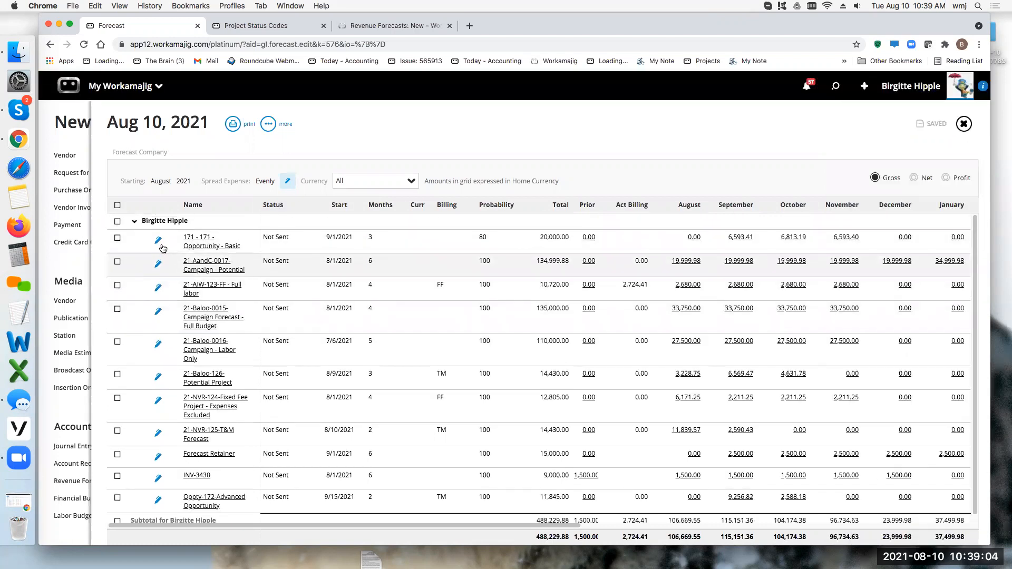
# - Set the forecast's grouping to Group By Type and save the details
pyautogui.click(287, 181)
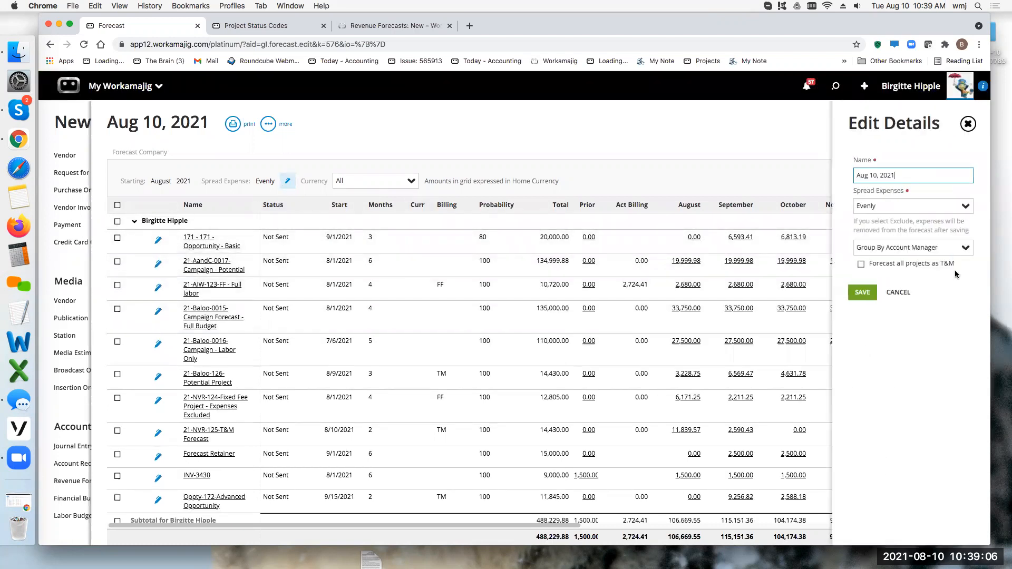
pyautogui.click(963, 248)
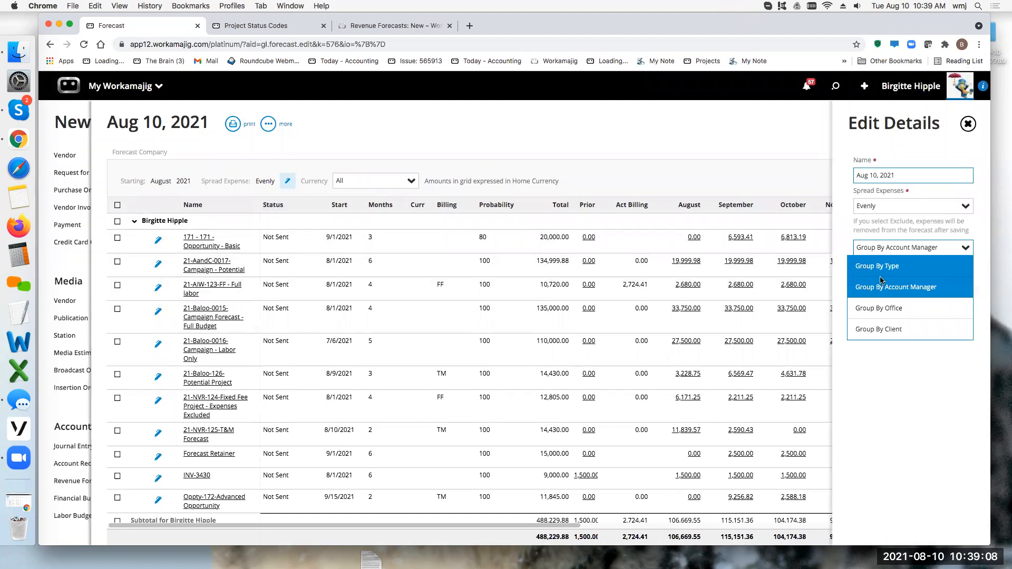
pyautogui.click(885, 266)
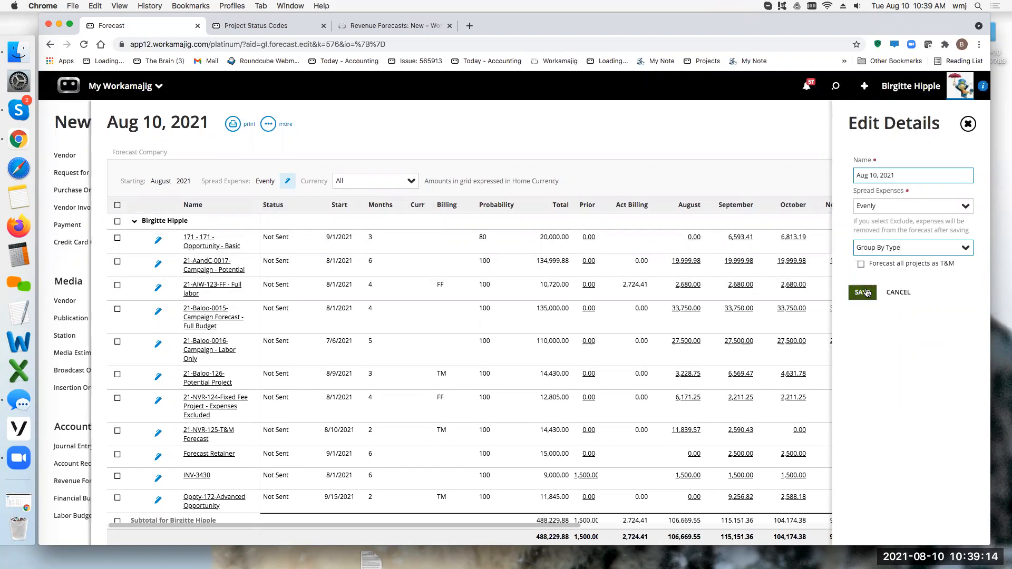
pyautogui.click(864, 292)
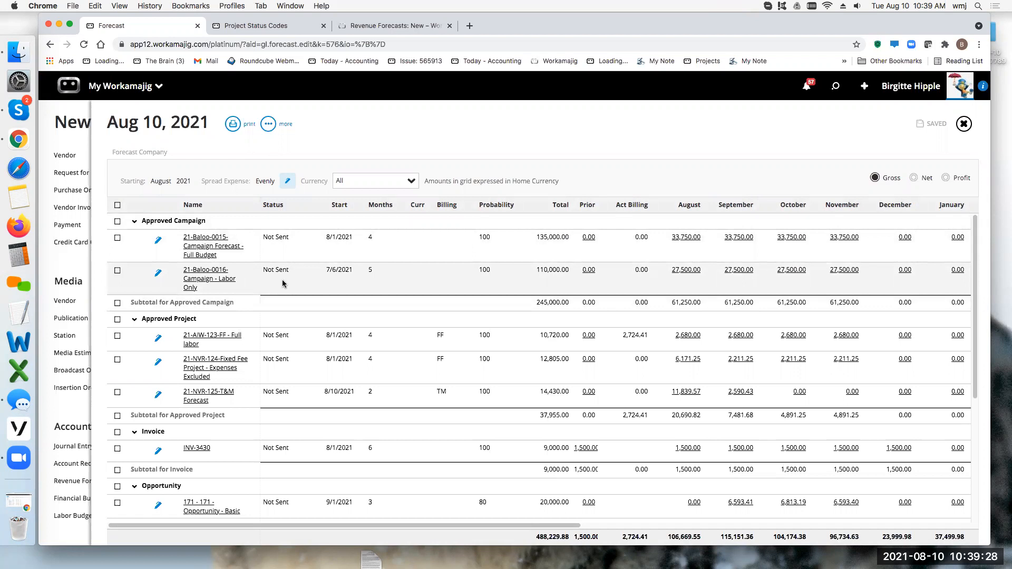
# - Send notifications for all Approved Campaign lines and check the Reviewed through Regenerate? columns of the forecast grid
pyautogui.click(118, 221)
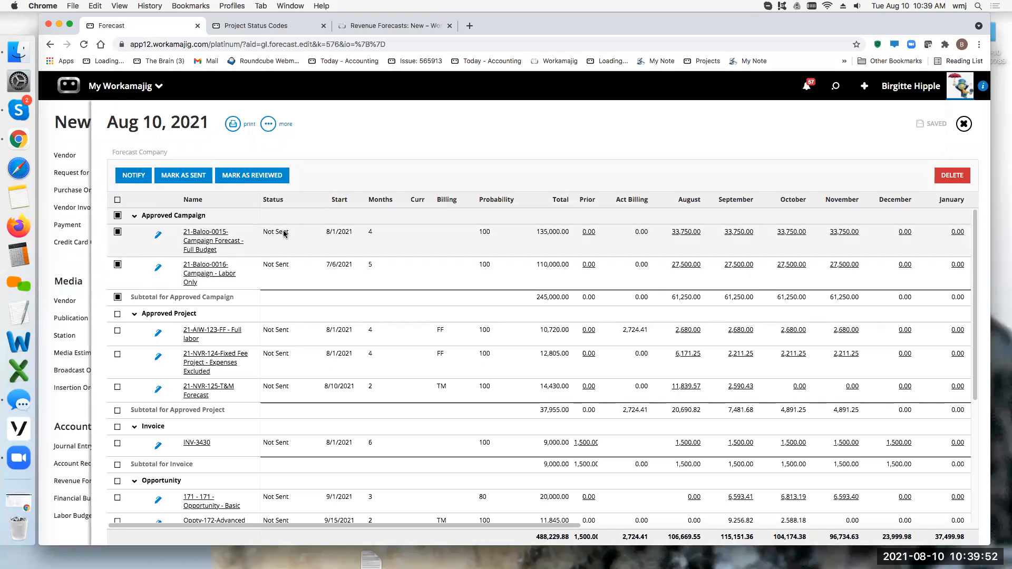
pyautogui.click(134, 176)
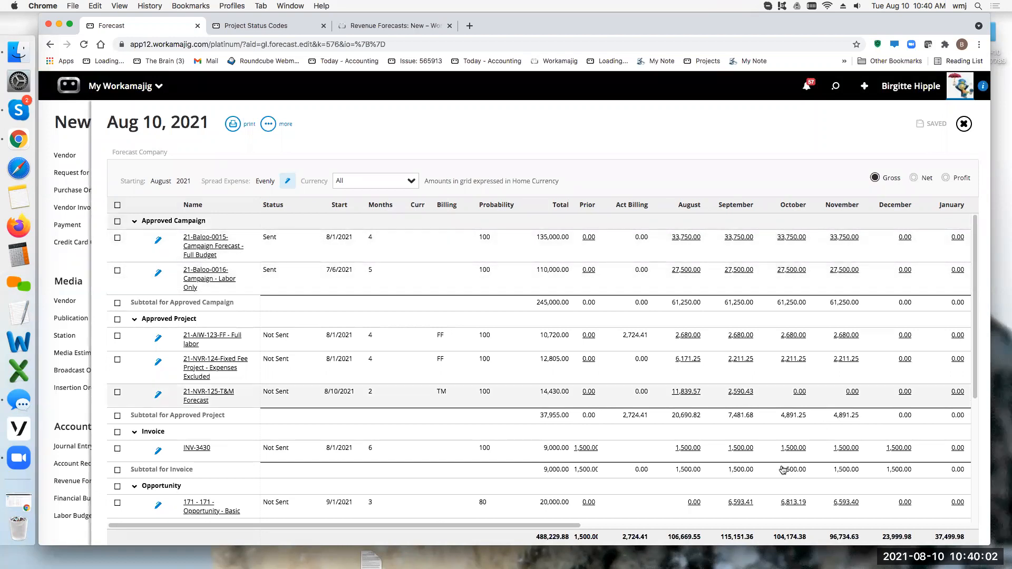
pyautogui.moveTo(530, 526); pyautogui.dragTo(900, 541)
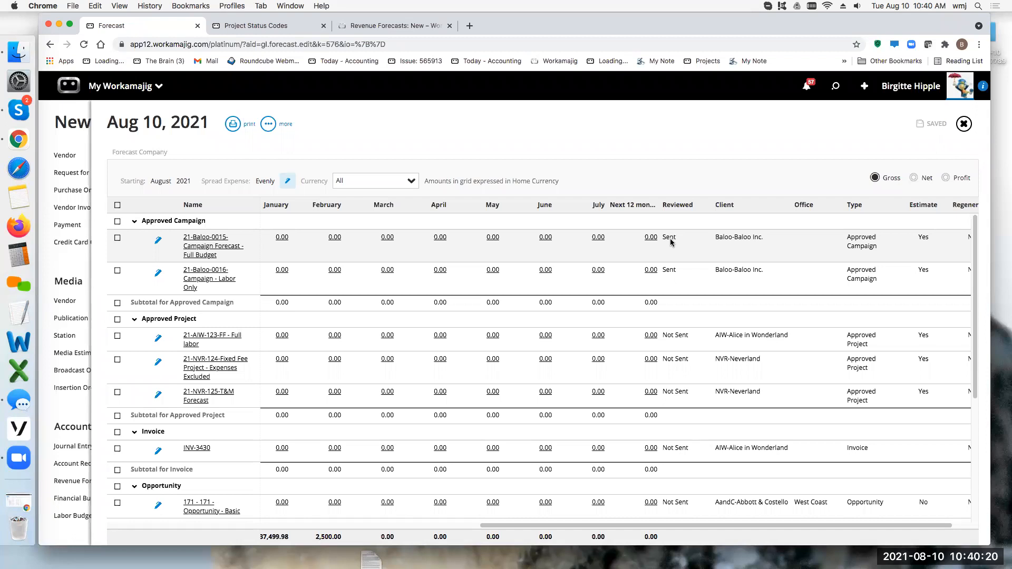
pyautogui.hscroll(2, 771, 526)
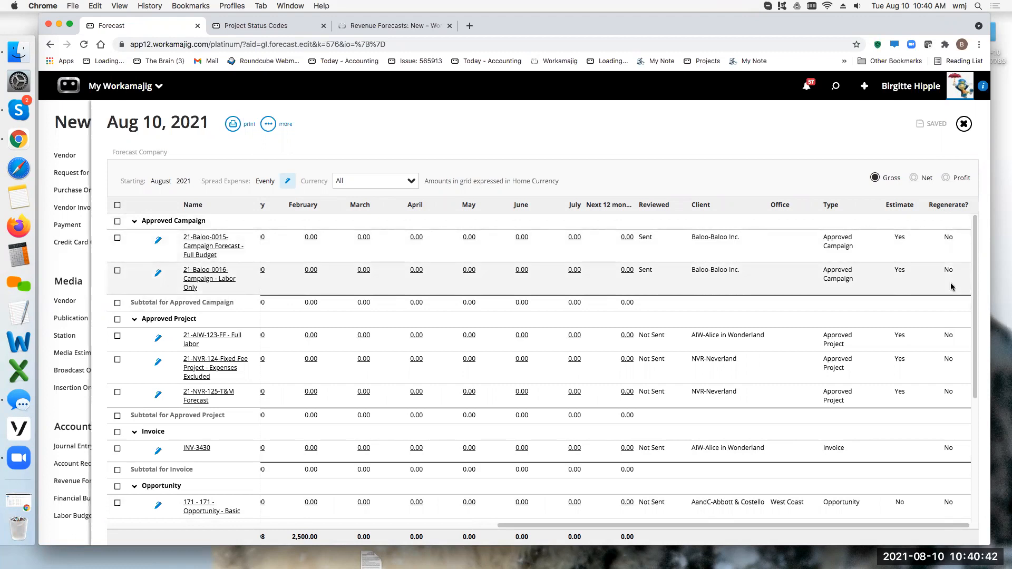
# - Review the additional actions available for the forecast, dismiss them, and return the grid to its Status and Start columns
pyautogui.click(267, 125)
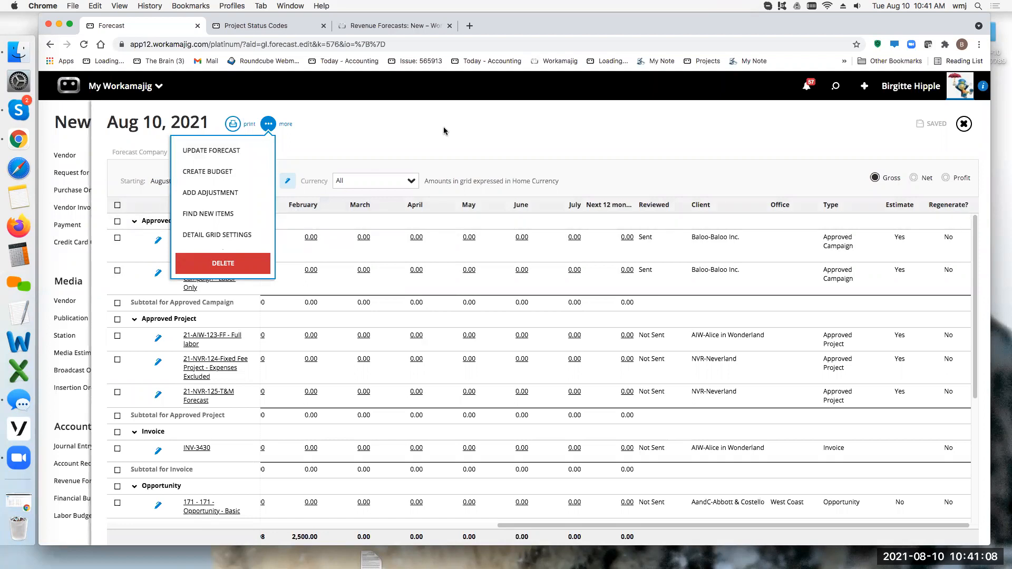
pyautogui.click(684, 138)
pyautogui.moveTo(567, 528); pyautogui.dragTo(179, 527)
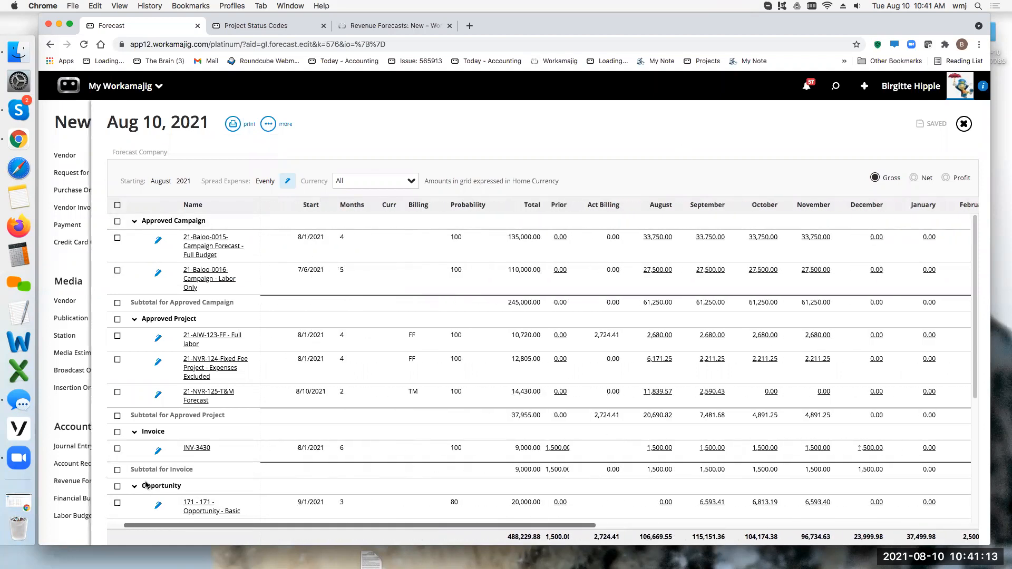
pyautogui.click(335, 233)
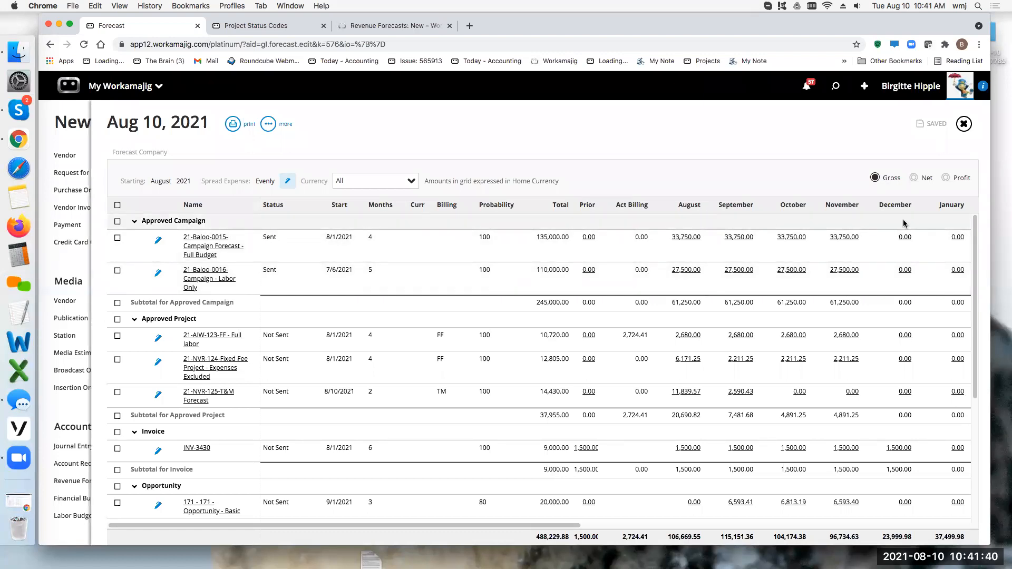
# - Review the available fields and display order in the Company Defaults columns of the detail grid settings, and close them without changes
pyautogui.moveTo(419, 209)
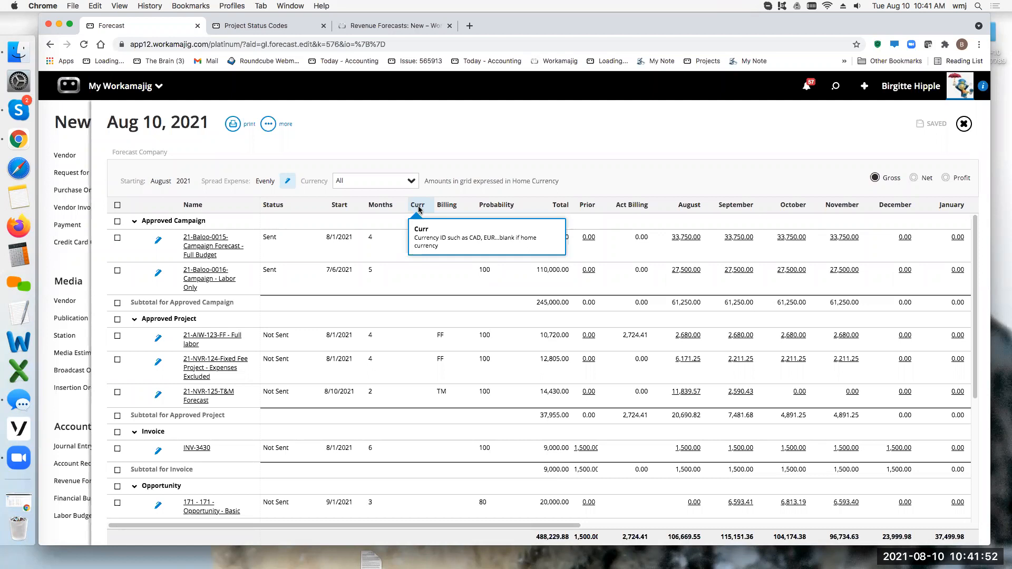
pyautogui.click(268, 124)
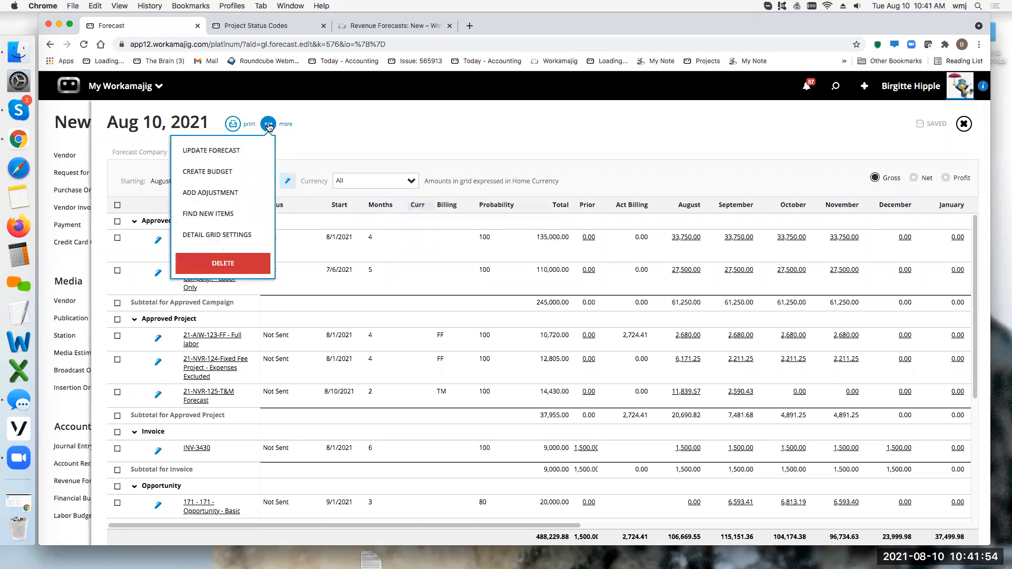
pyautogui.click(240, 235)
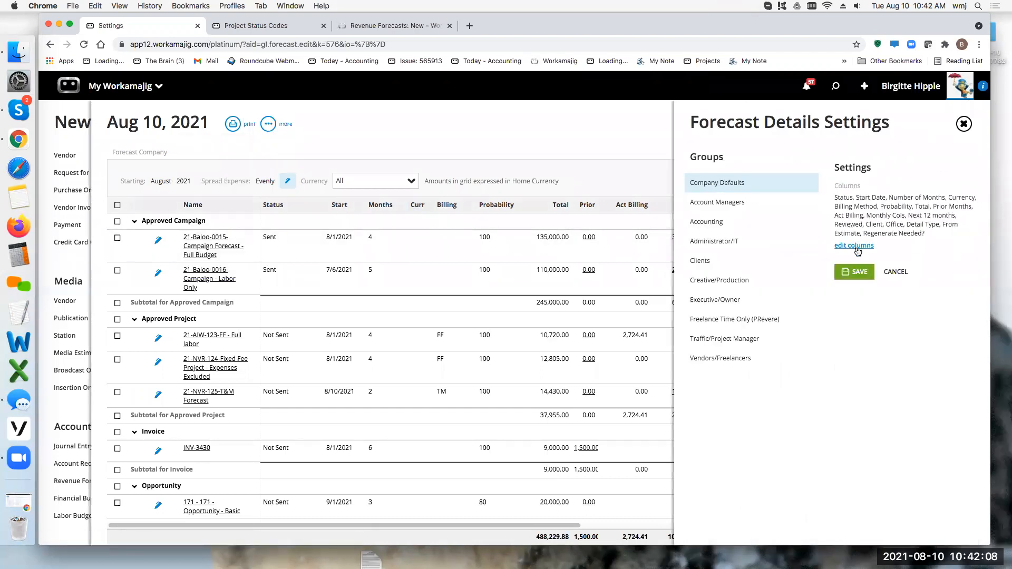
pyautogui.click(856, 246)
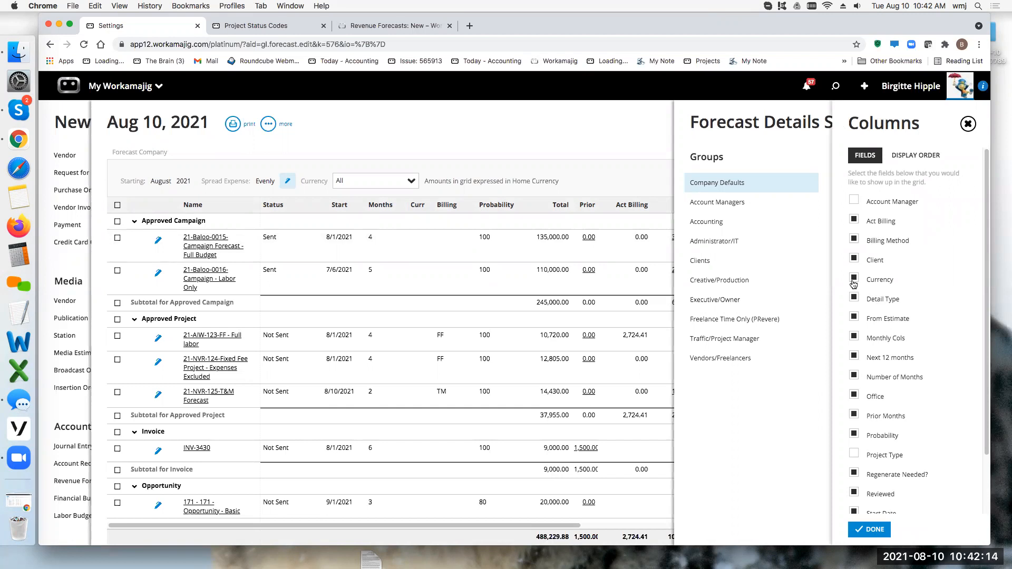
pyautogui.scroll(-3, 898, 393)
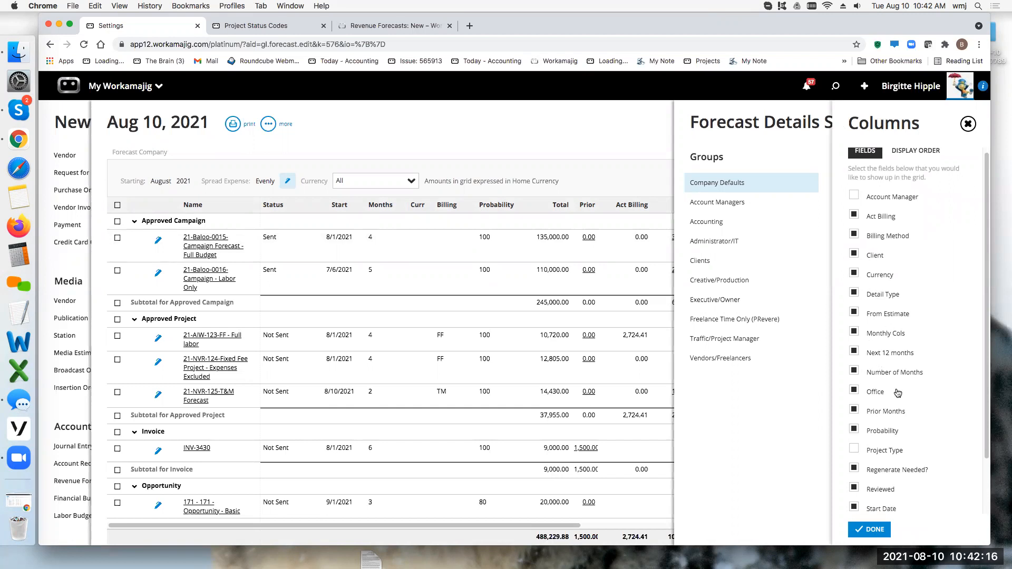
pyautogui.scroll(3, 917, 214)
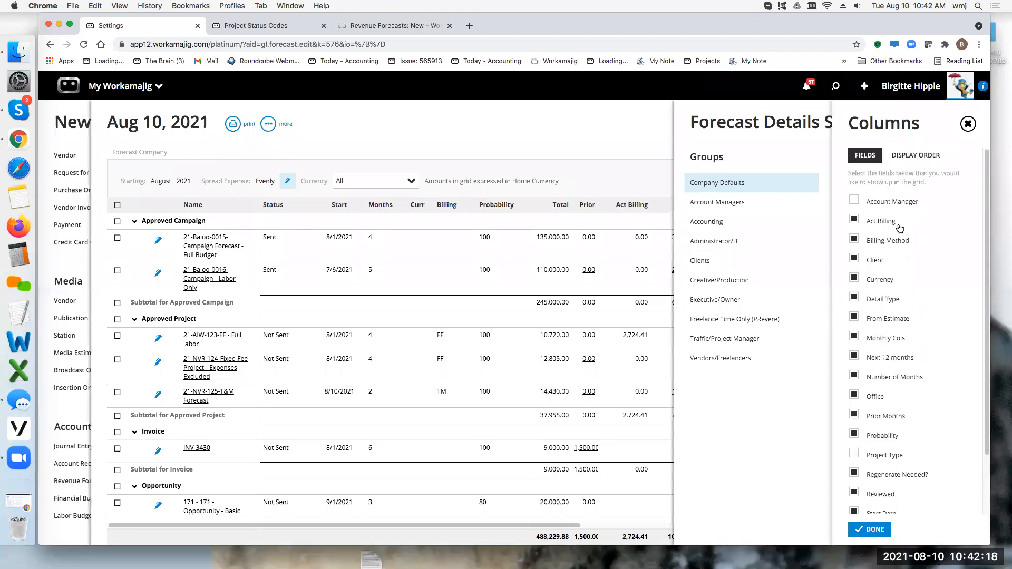
pyautogui.click(912, 156)
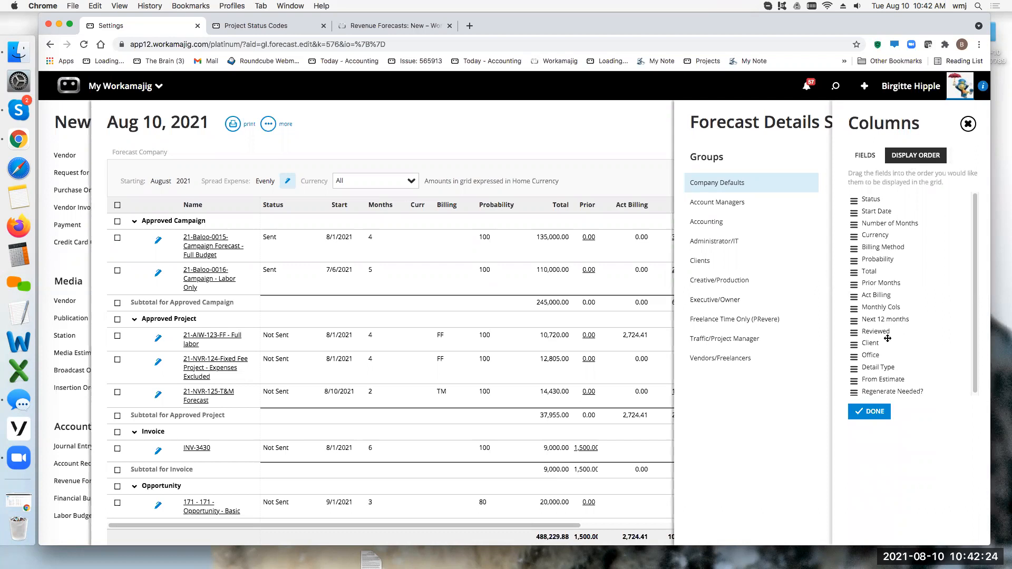
pyautogui.click(867, 156)
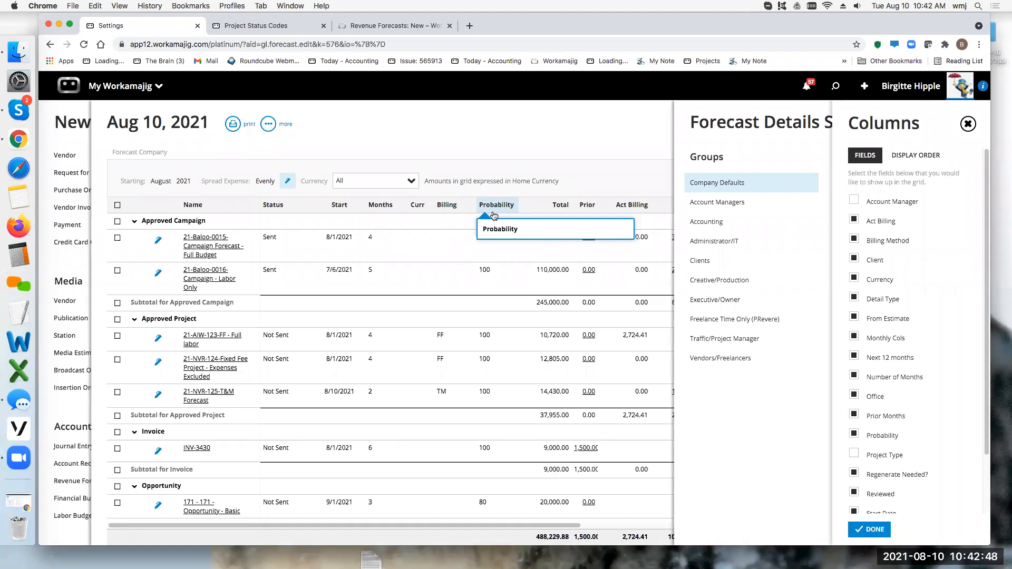
pyautogui.click(968, 125)
pyautogui.click(964, 124)
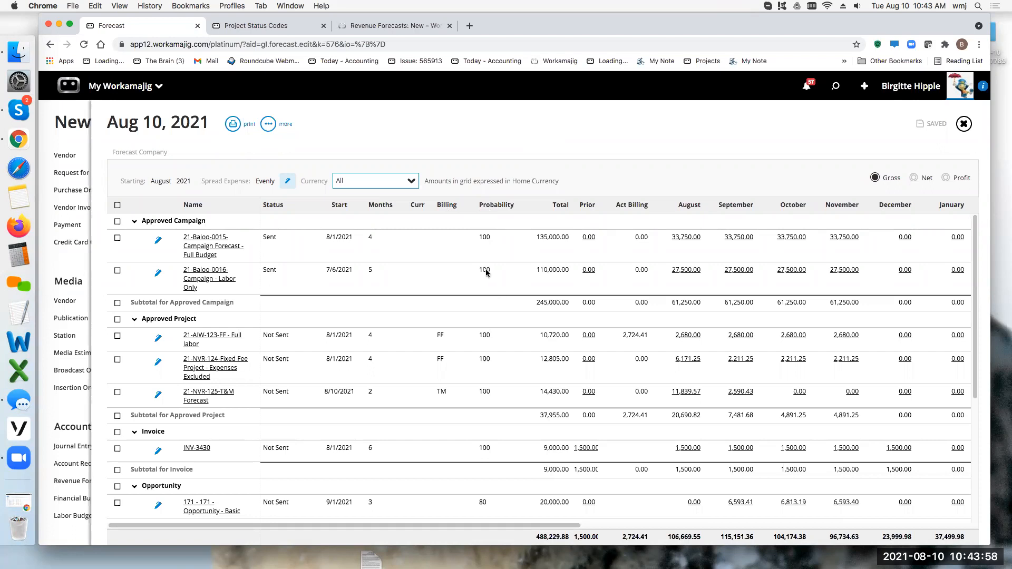
# - Widen the Prior column in the forecast grid and bring the Reviewed and Client columns of the approved campaigns into view
pyautogui.scroll(-5, 485, 393)
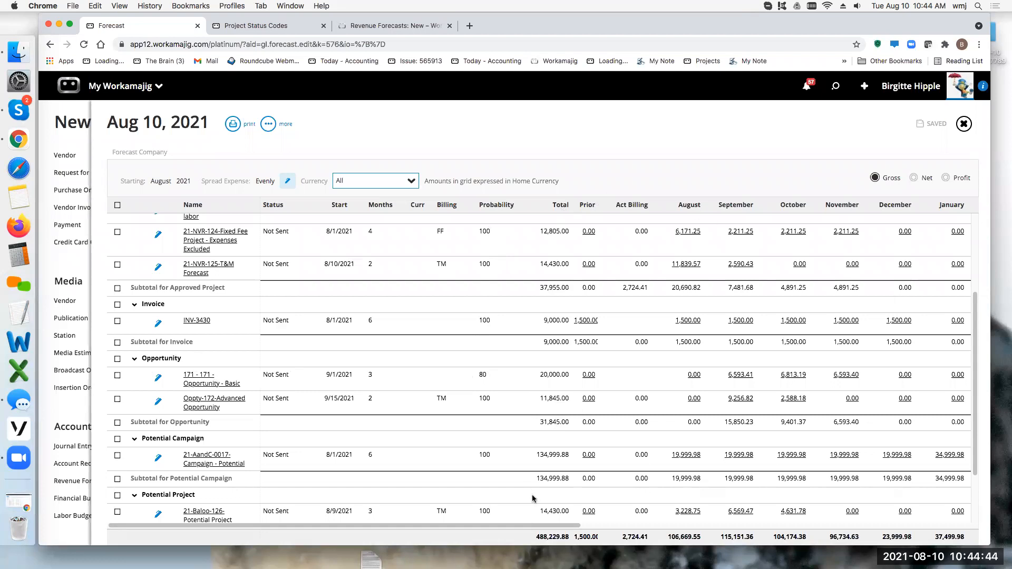
pyautogui.moveTo(527, 526); pyautogui.dragTo(632, 529)
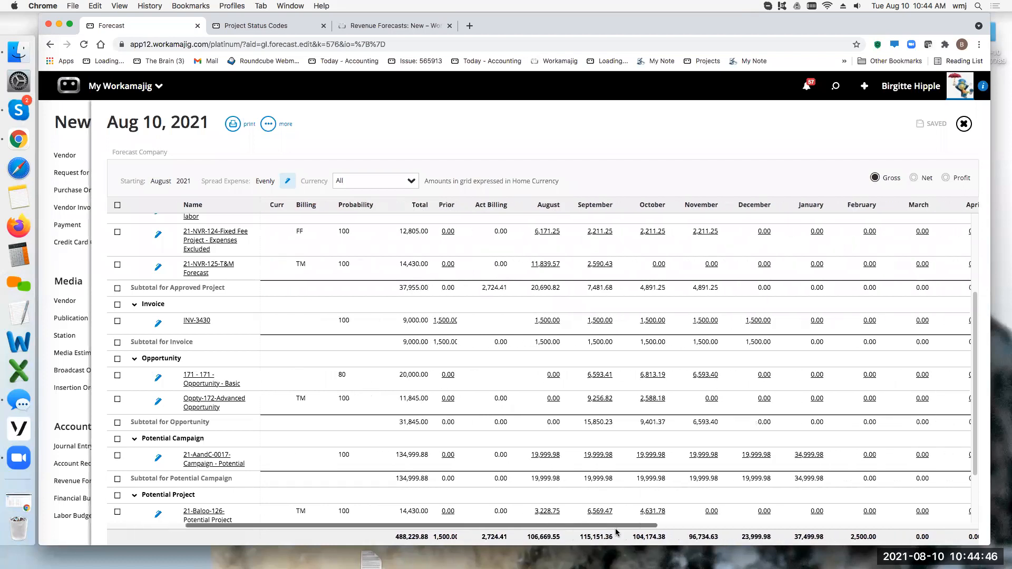
pyautogui.moveTo(433, 204); pyautogui.dragTo(459, 206)
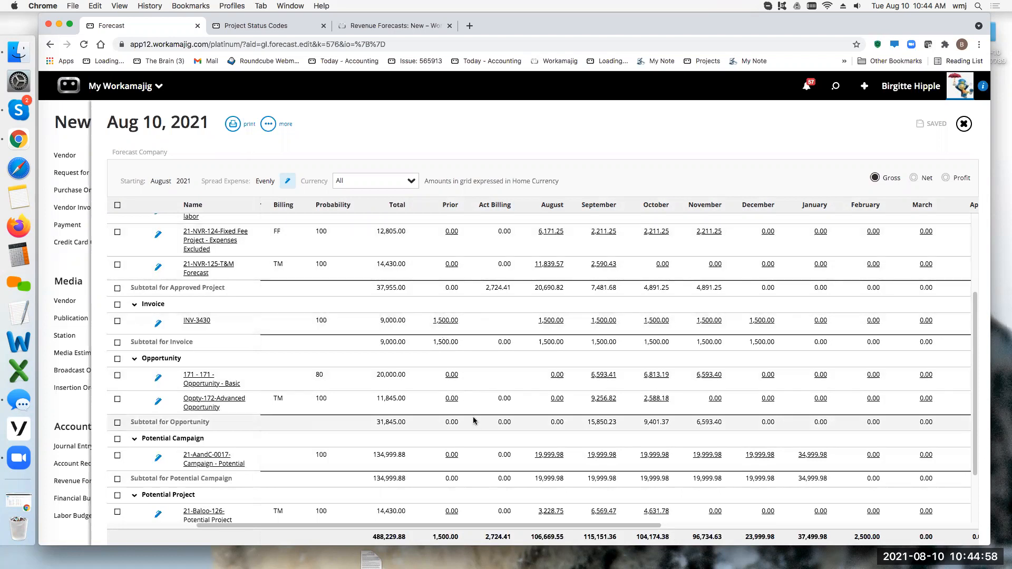
pyautogui.scroll(5, 463, 263)
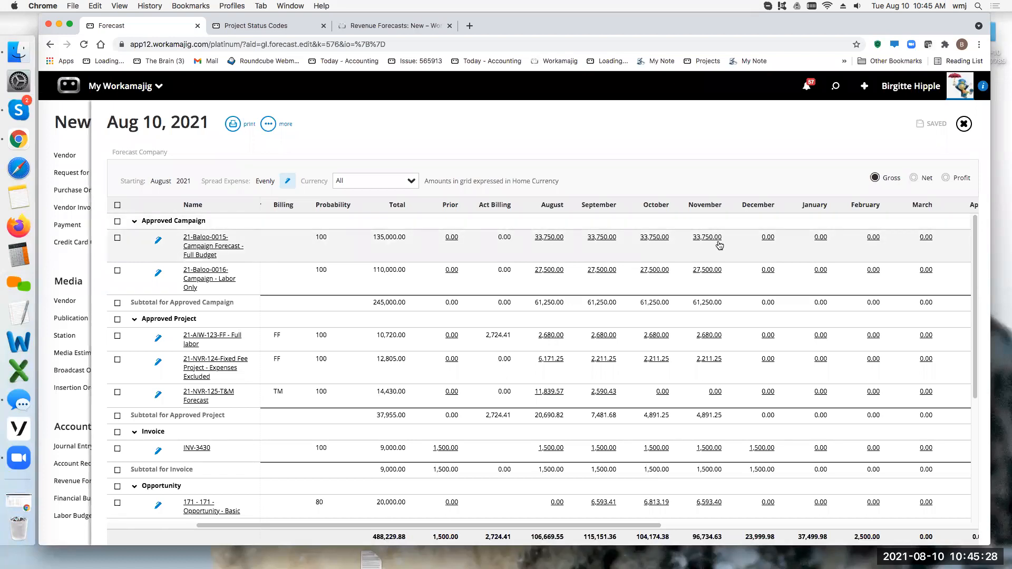
pyautogui.moveTo(630, 525); pyautogui.dragTo(835, 526)
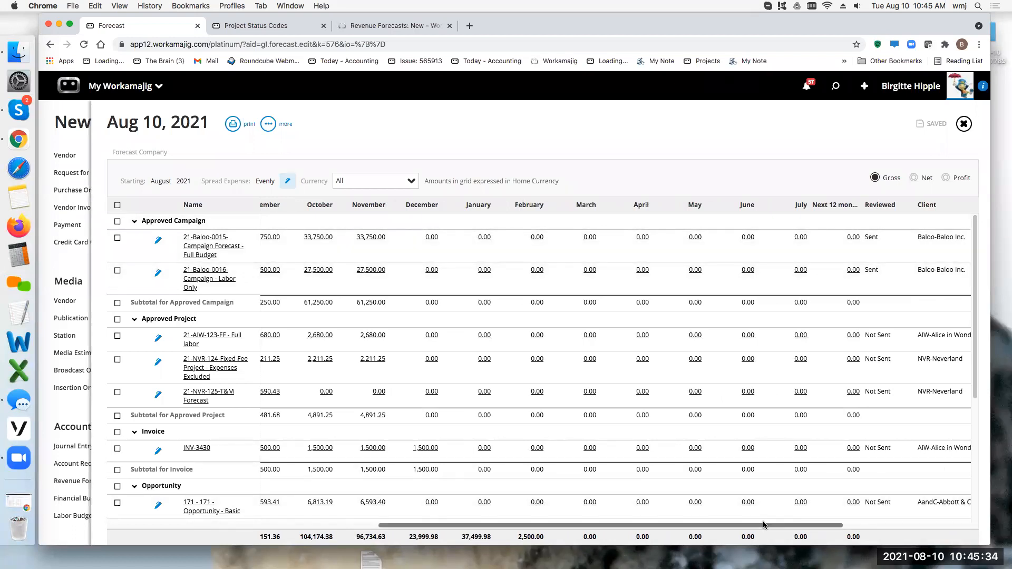
# - Examine the August amount breakdown of the 21-NVR-125-T&M Forecast project by date, account and service, and close it
pyautogui.hscroll(-15, 460, 510)
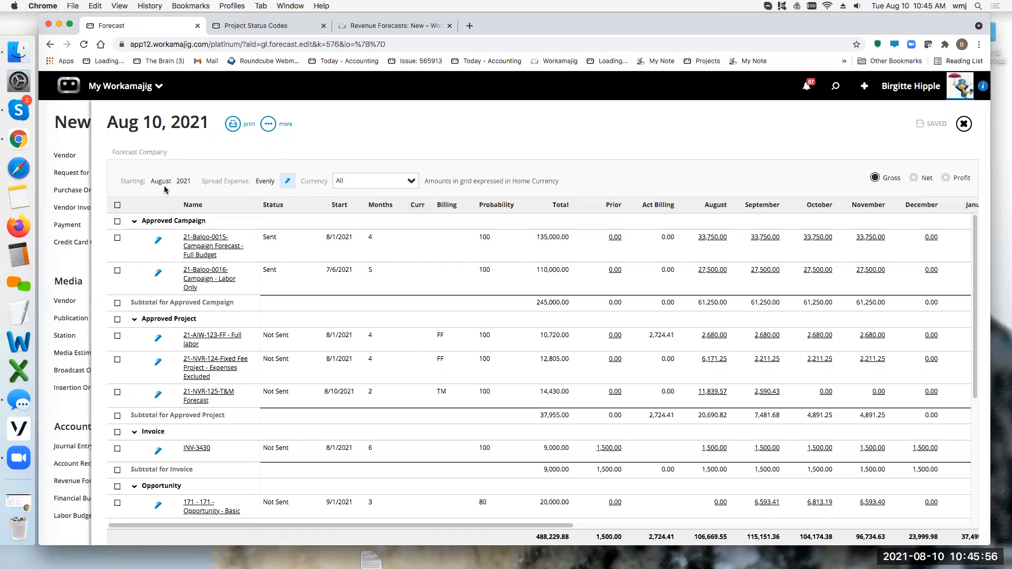
pyautogui.moveTo(650, 211)
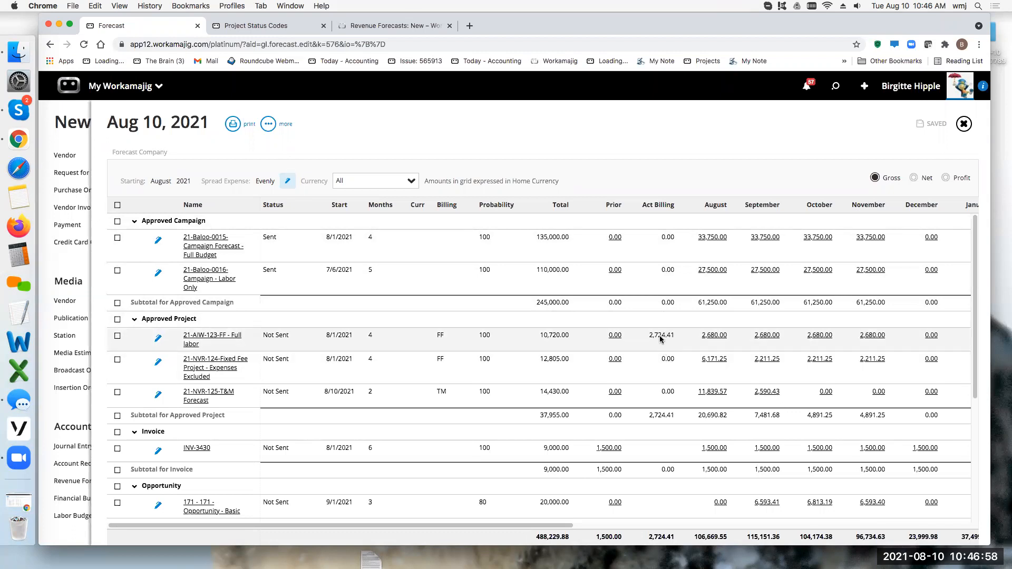
pyautogui.moveTo(559, 527); pyautogui.dragTo(645, 527)
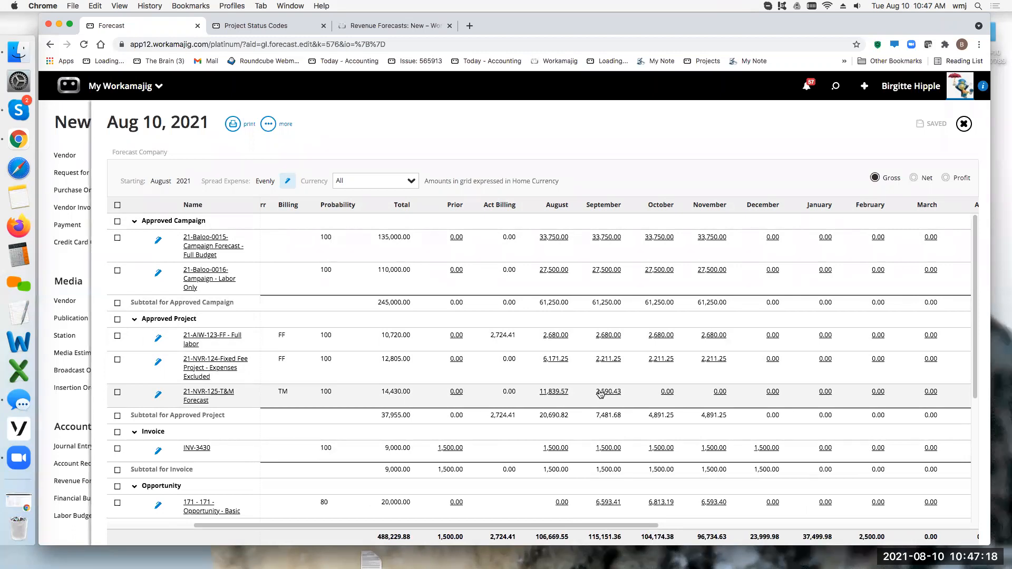
pyautogui.click(551, 394)
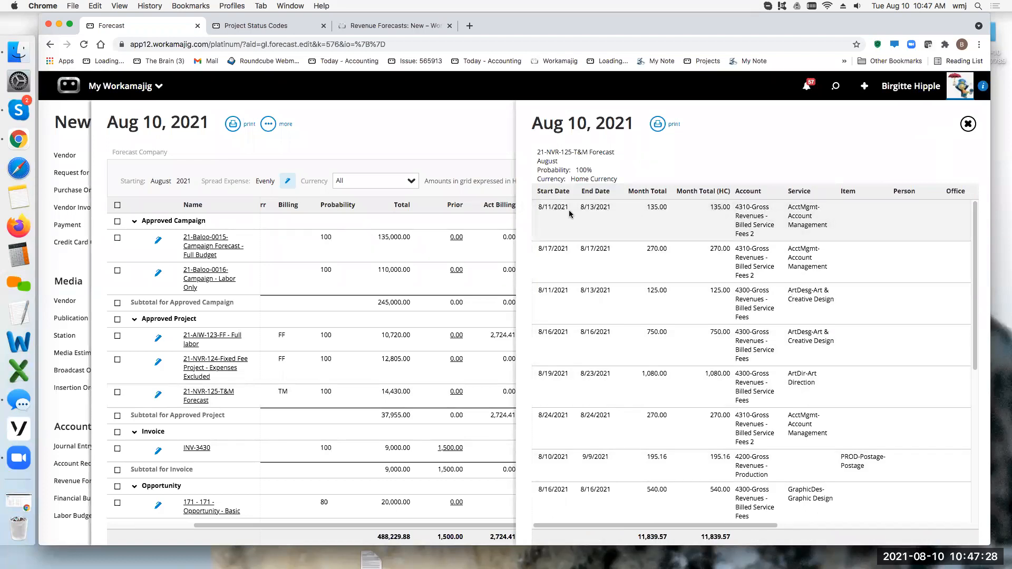
pyautogui.click(576, 238)
pyautogui.scroll(-3, 595, 379)
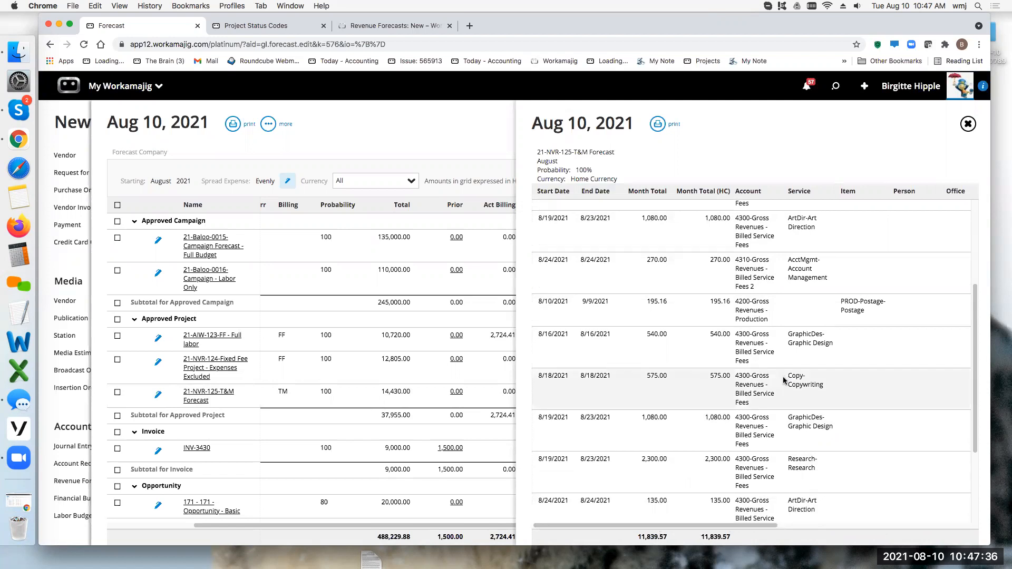
pyautogui.scroll(-2, 717, 253)
pyautogui.scroll(1, 718, 252)
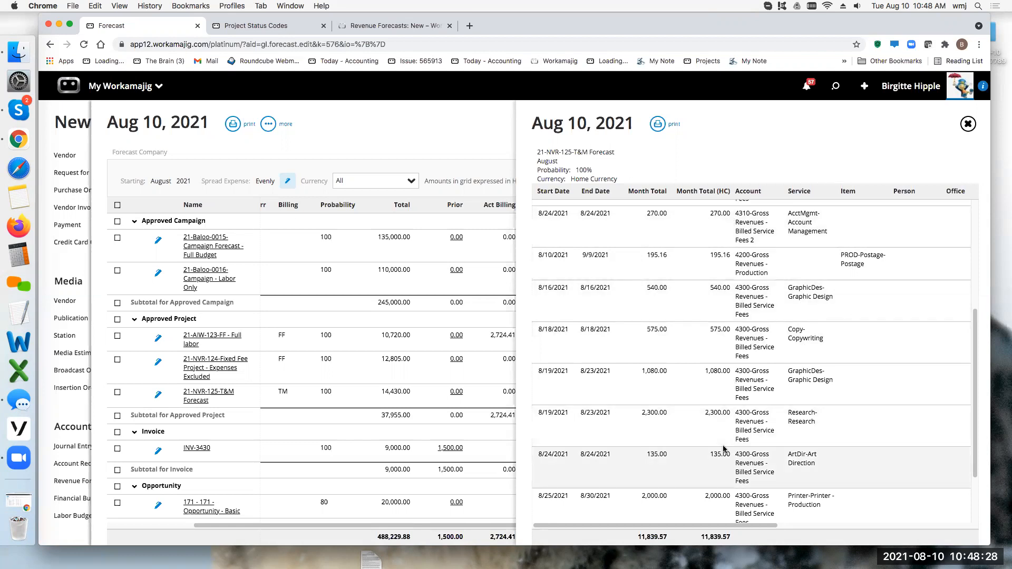
pyautogui.click(968, 124)
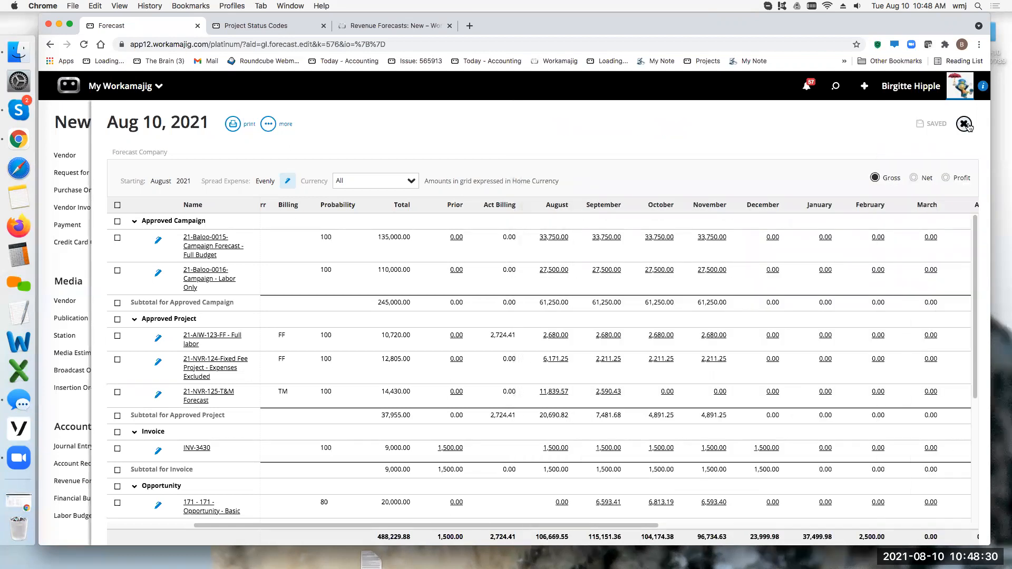
# - Check the Reviewed through Regenerate? columns of the forecast lines and return the grid to its Status and Start columns
pyautogui.moveTo(571, 523); pyautogui.dragTo(651, 531)
pyautogui.hscroll(10, 651, 532)
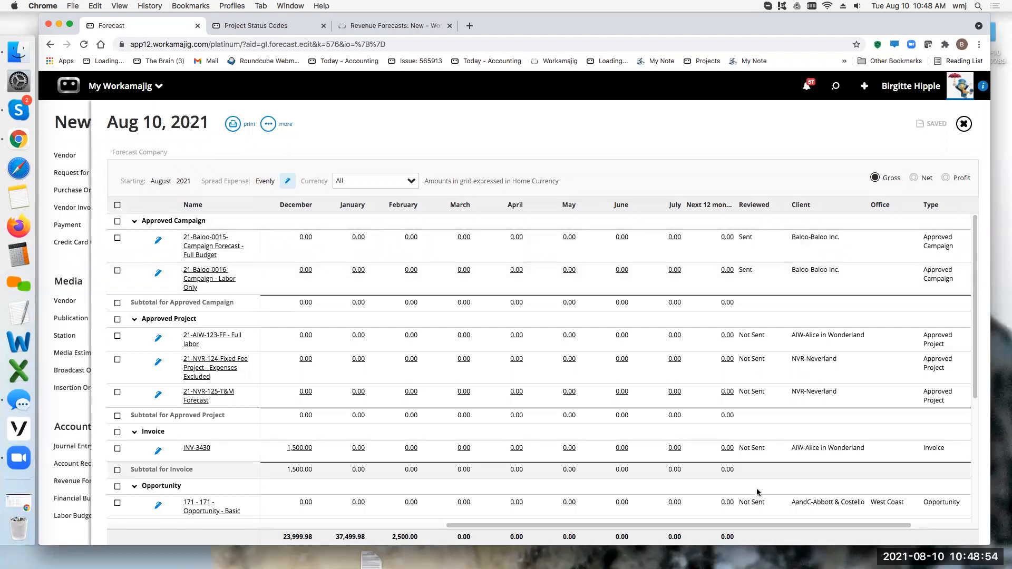
pyautogui.moveTo(748, 526); pyautogui.dragTo(814, 527)
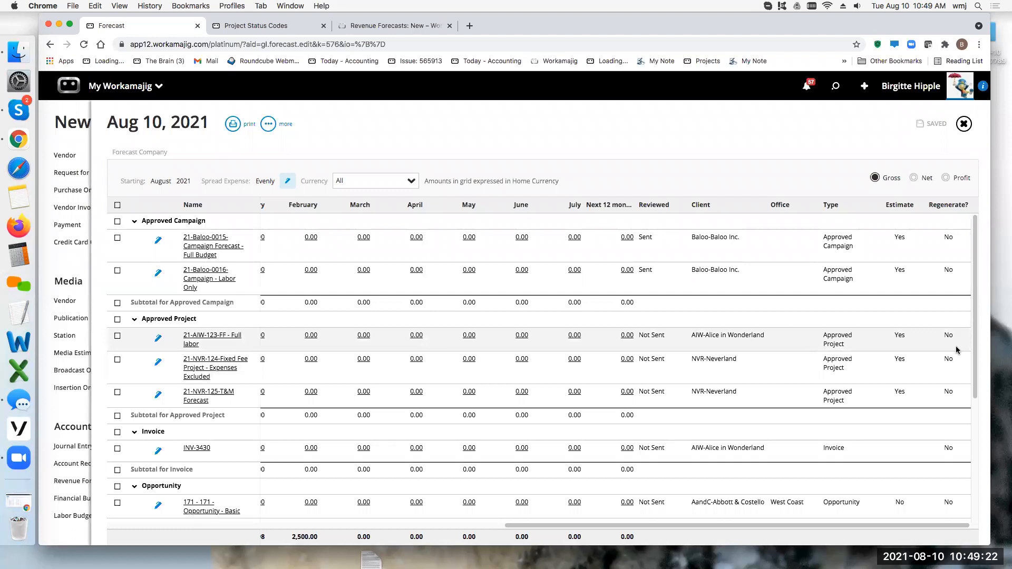
pyautogui.moveTo(785, 526); pyautogui.dragTo(314, 495)
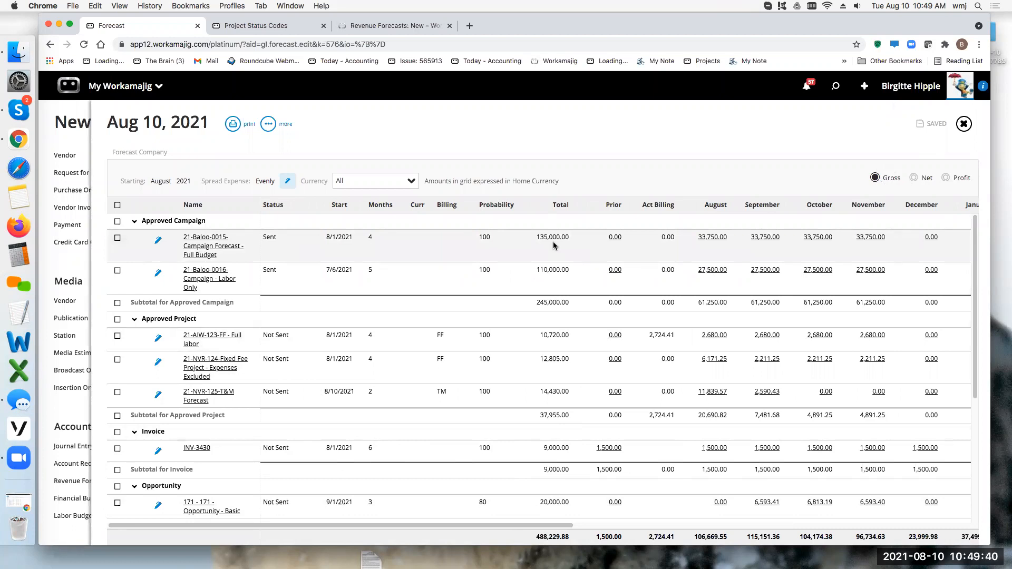
# - Show the forecast amounts as Net and examine the August breakdown of the 21-AIW-123-FF - Full labor project
pyautogui.click(916, 179)
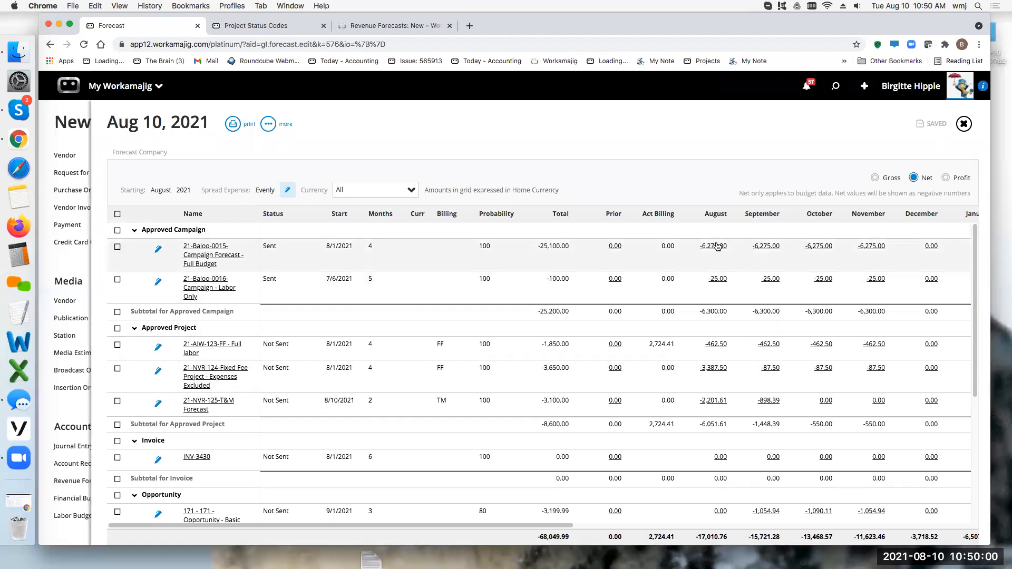
pyautogui.scroll(-1, 693, 395)
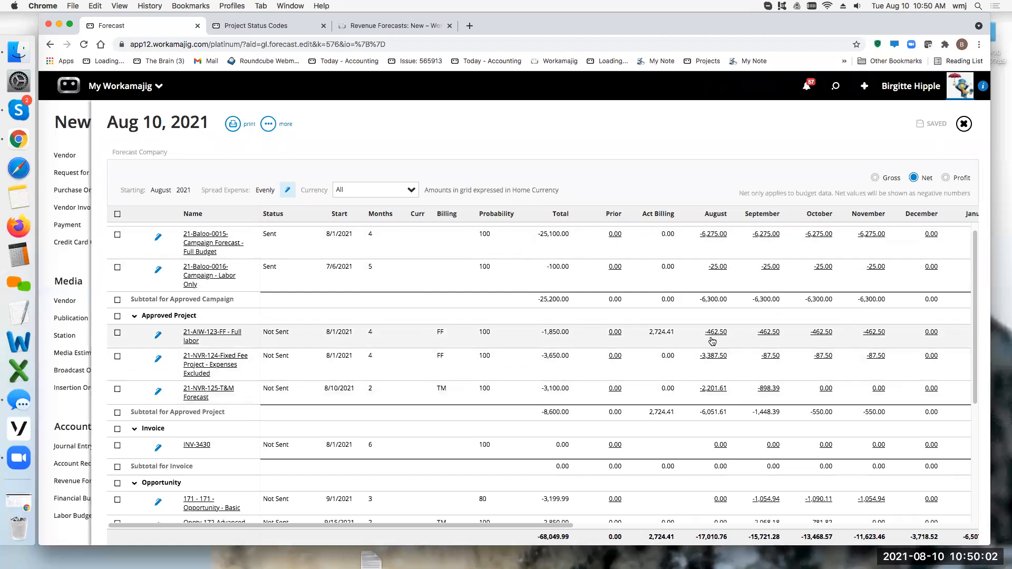
pyautogui.click(712, 332)
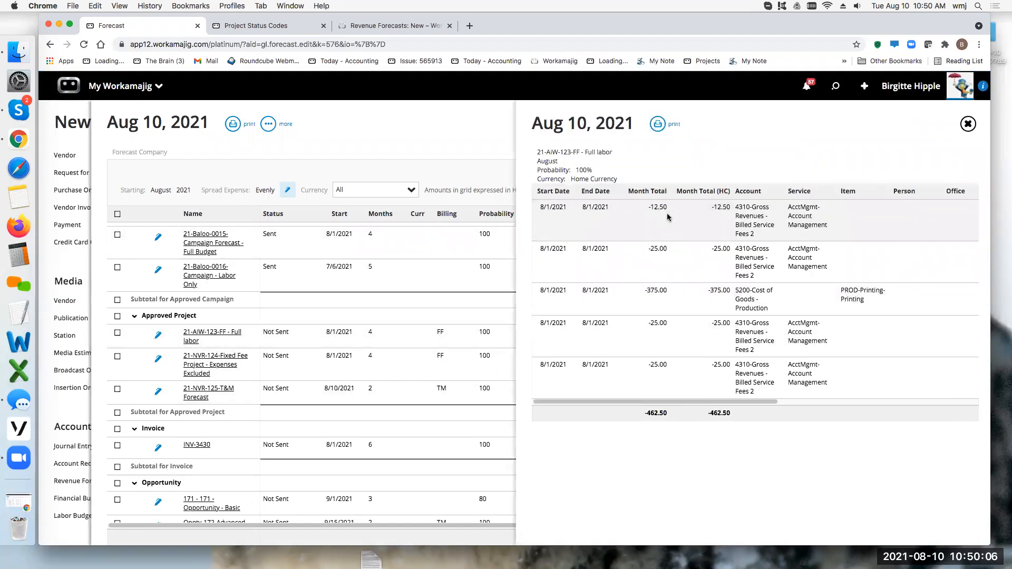
pyautogui.click(596, 218)
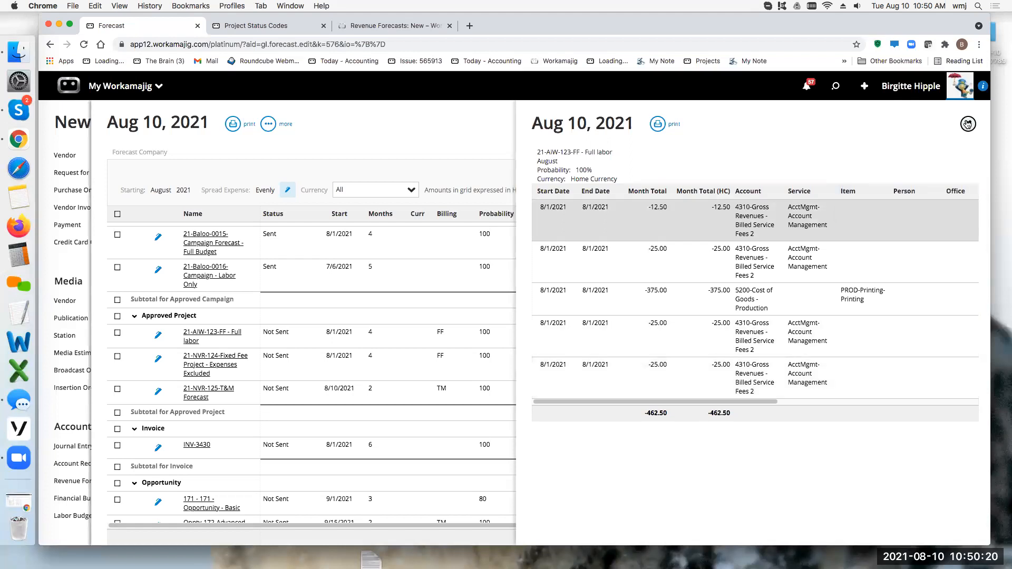
# - Leave the Project Status Codes and open the Services list from the Billing Options in System Setup
pyautogui.click(283, 27)
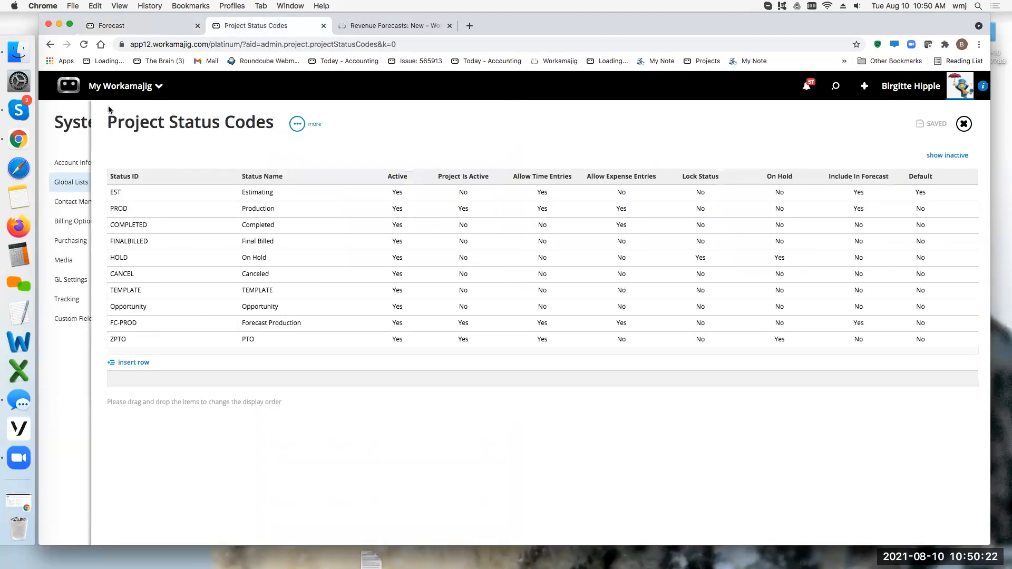
pyautogui.click(78, 190)
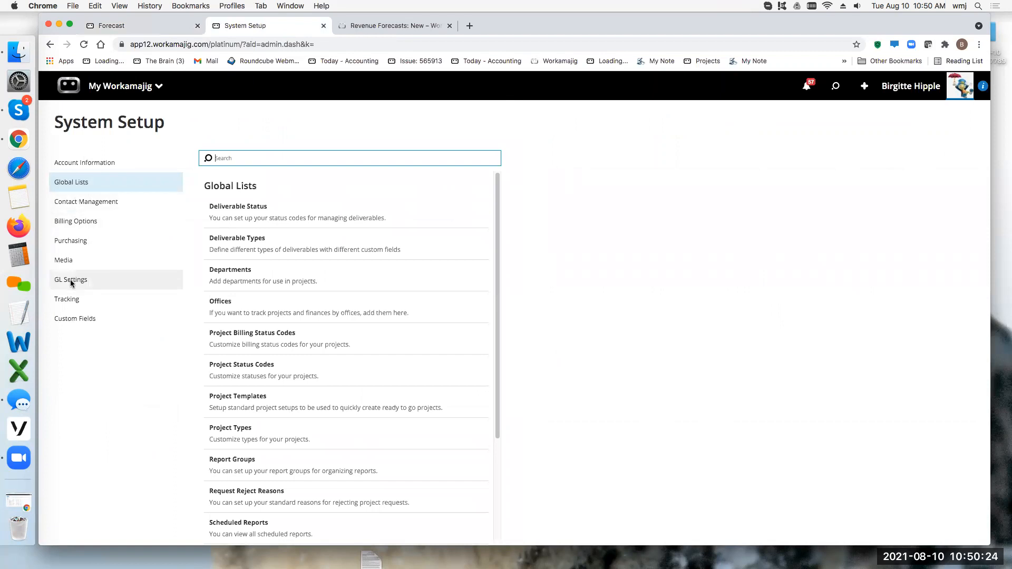
pyautogui.click(76, 221)
pyautogui.scroll(-2, 244, 438)
pyautogui.click(227, 453)
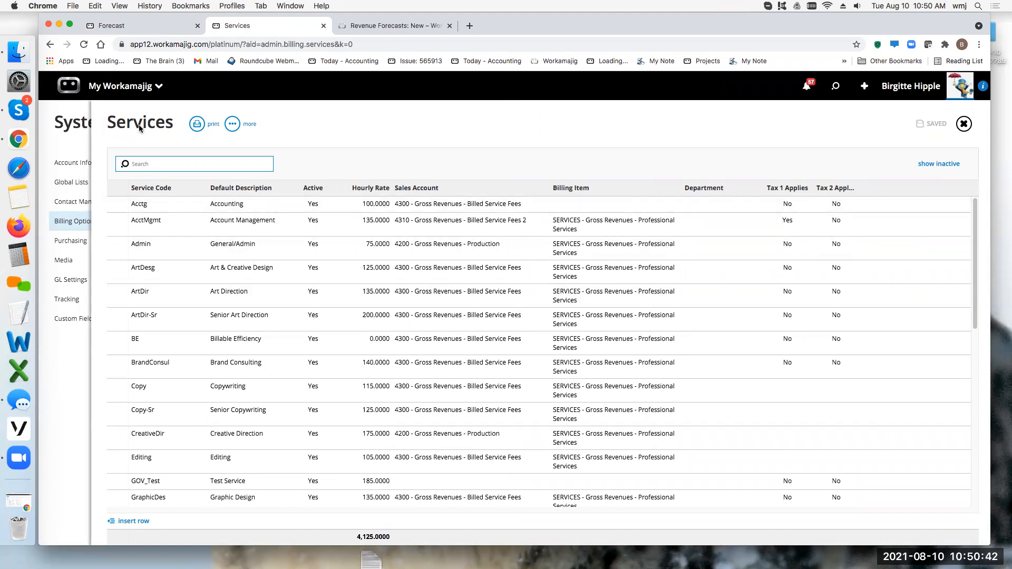
# - Expand the AcctMgmt service and check its hourly rate and hourly cost
pyautogui.click(213, 224)
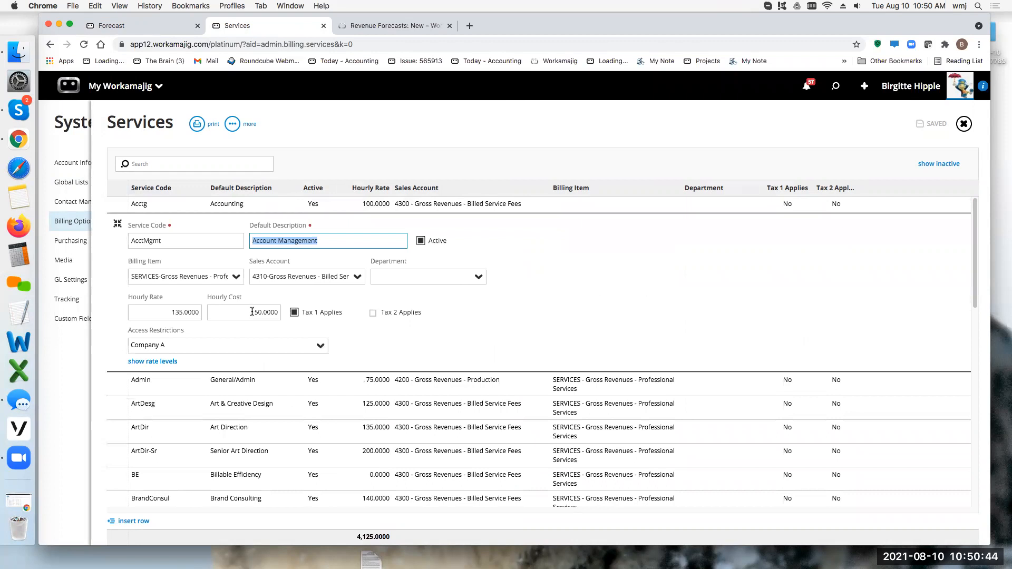
pyautogui.click(277, 312)
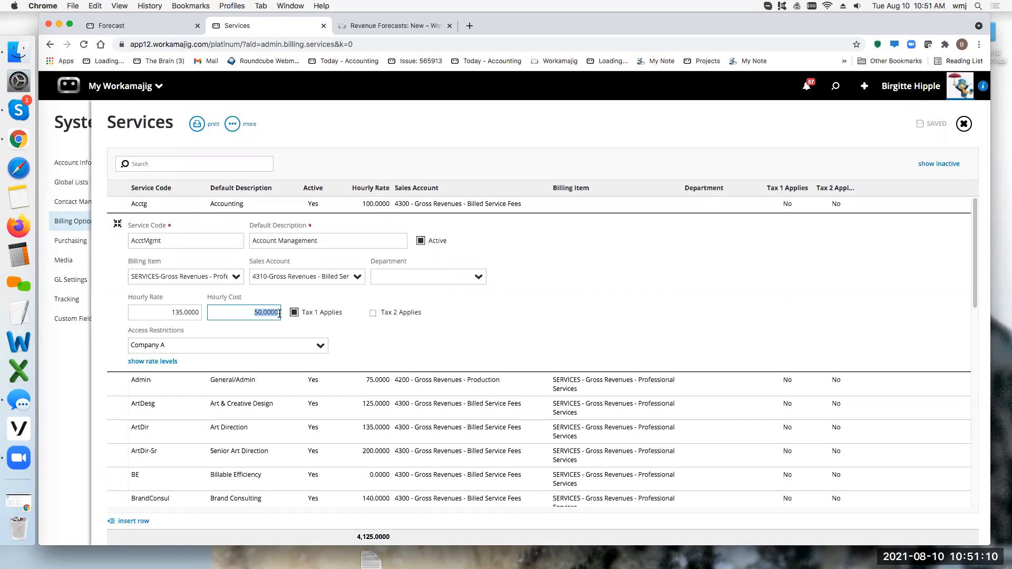
pyautogui.moveTo(162, 311); pyautogui.dragTo(202, 317)
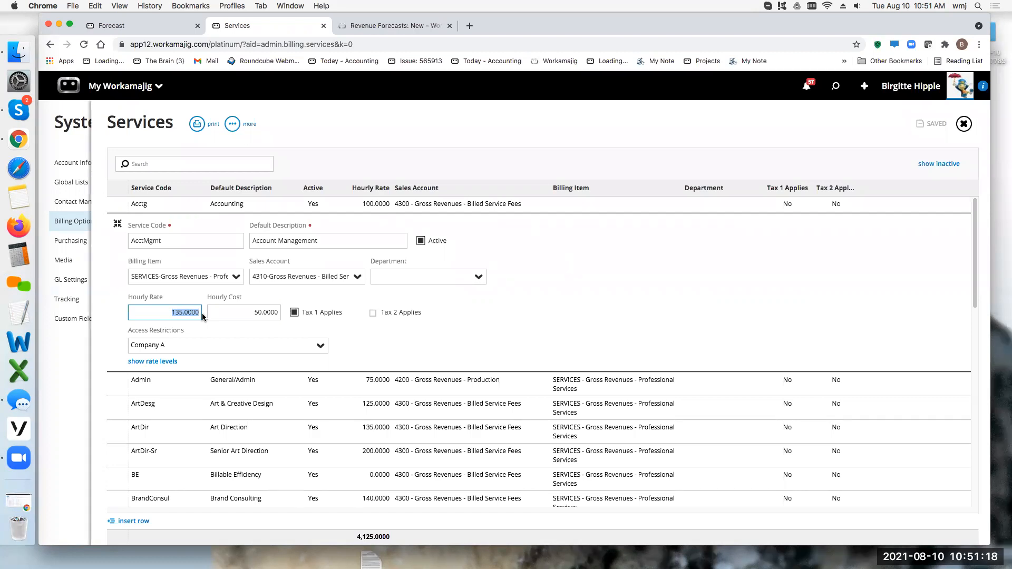
pyautogui.click(251, 313)
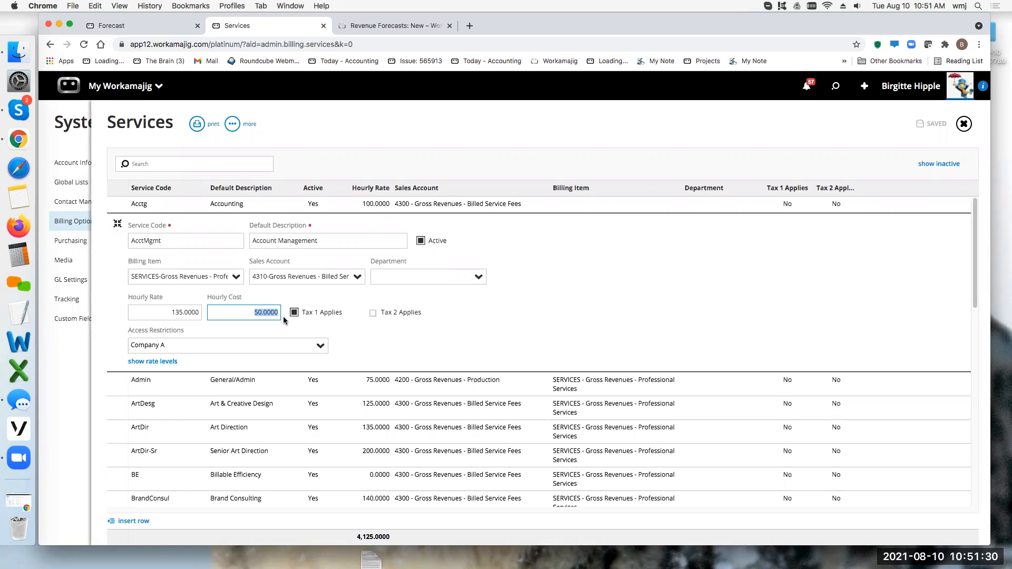
# - Return to the forecast, check the Account Management line in the August Net breakdown, and close the breakdown
pyautogui.click(150, 26)
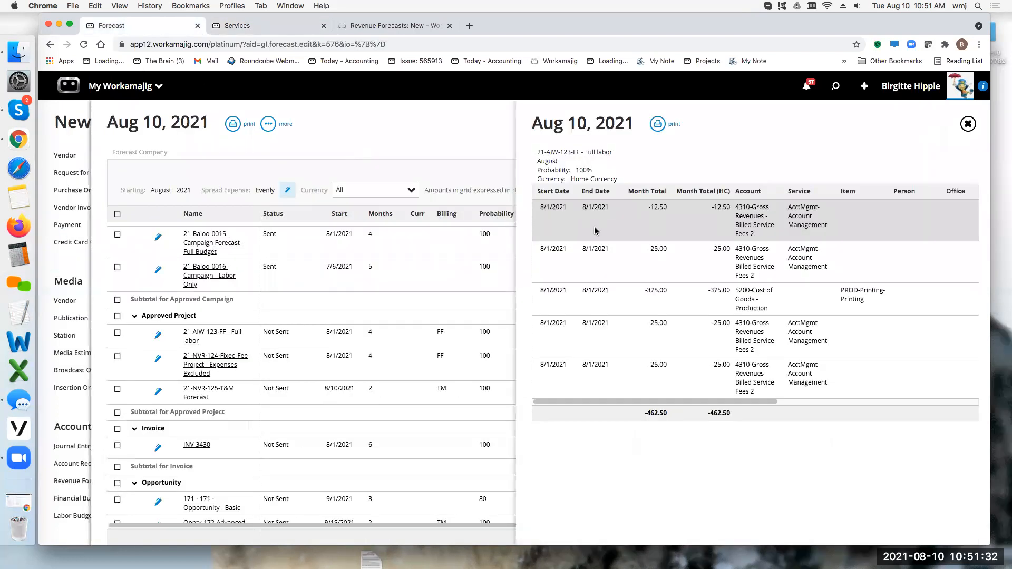
pyautogui.click(797, 215)
pyautogui.click(967, 124)
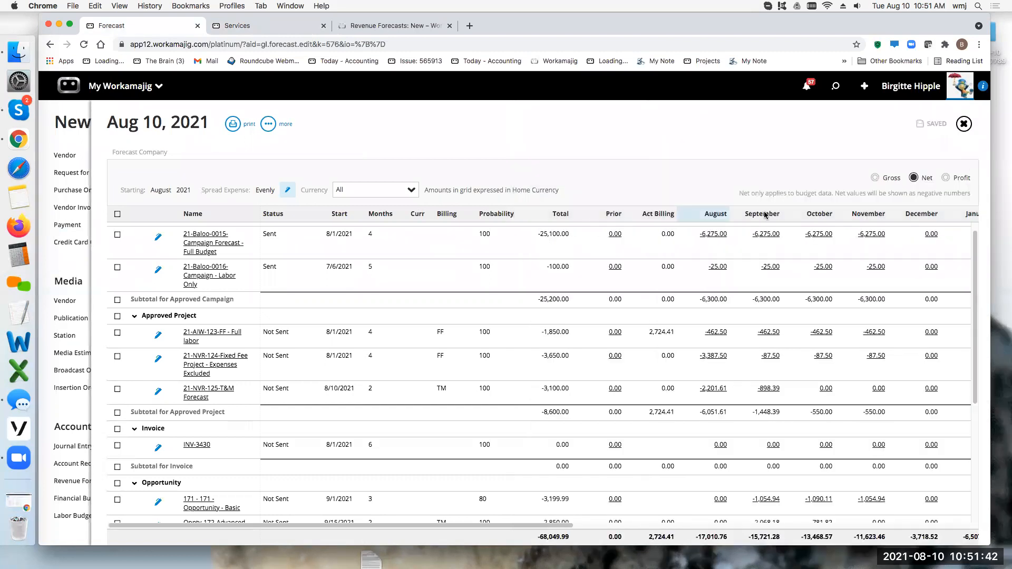
# - Compare the Gross, Net and Profit amounts, examine the August Profit breakdown of campaign 21-Baloo-0015, and return to Gross
pyautogui.click(875, 178)
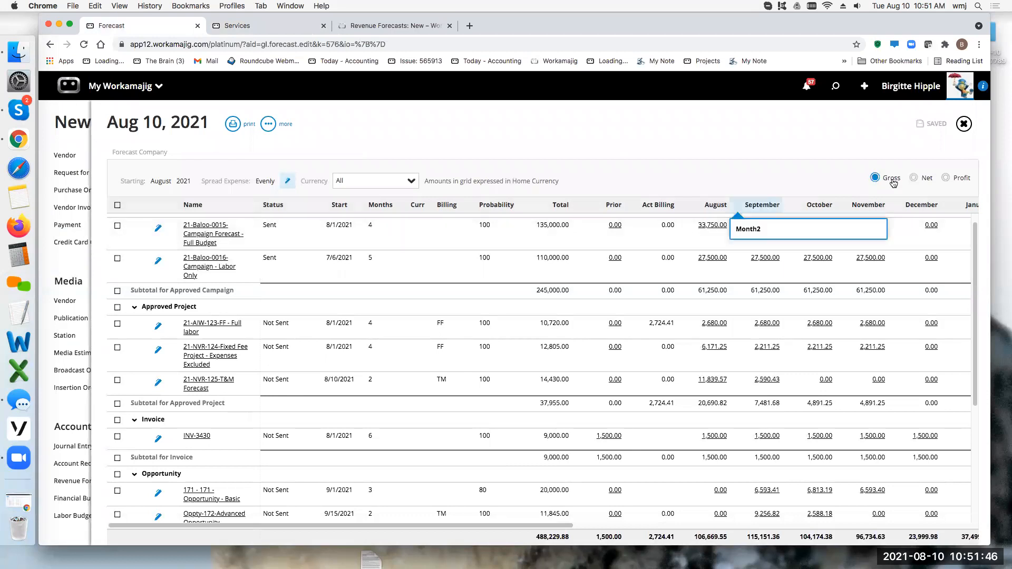
pyautogui.click(915, 180)
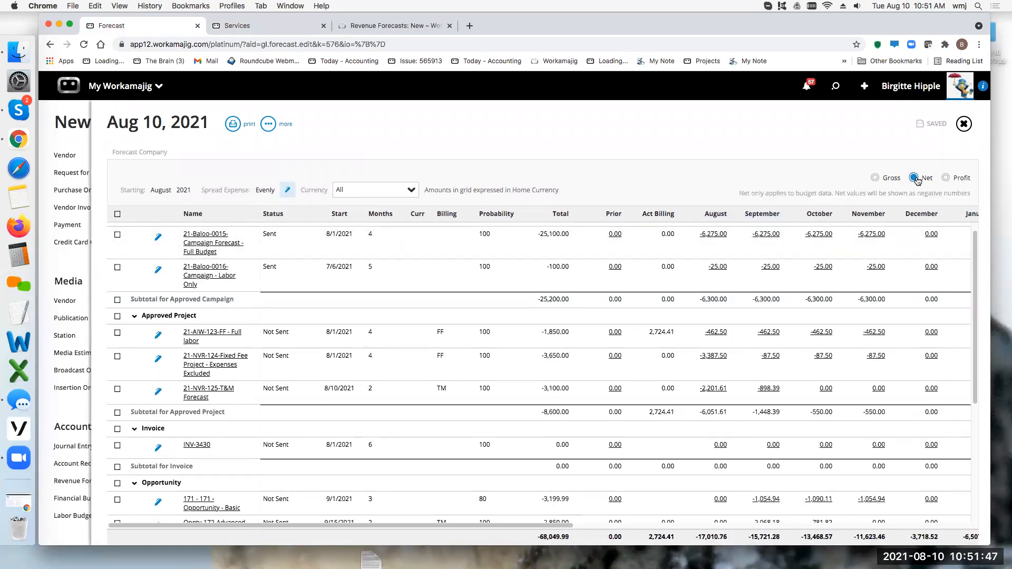
pyautogui.click(946, 178)
pyautogui.click(713, 226)
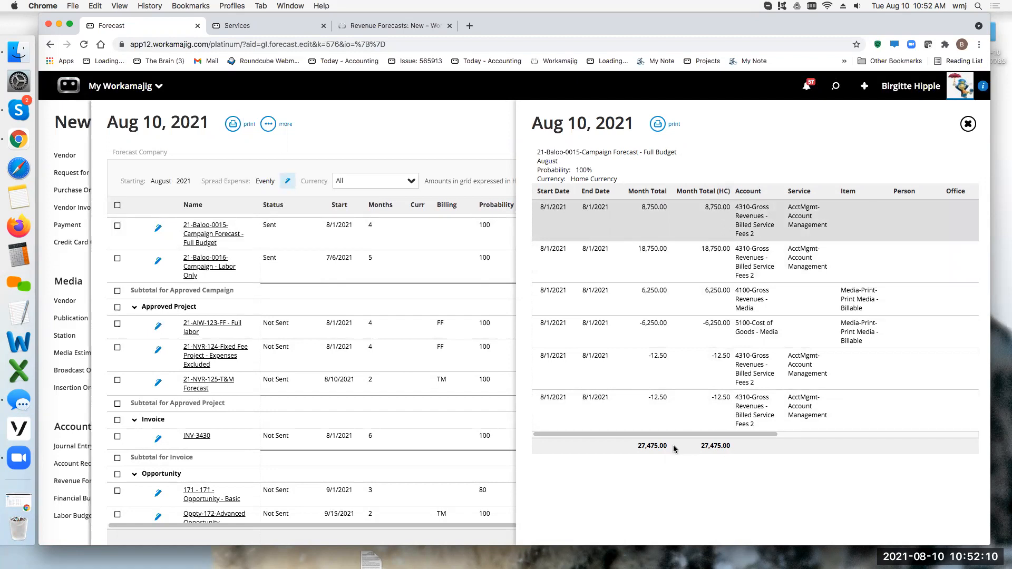
pyautogui.click(967, 124)
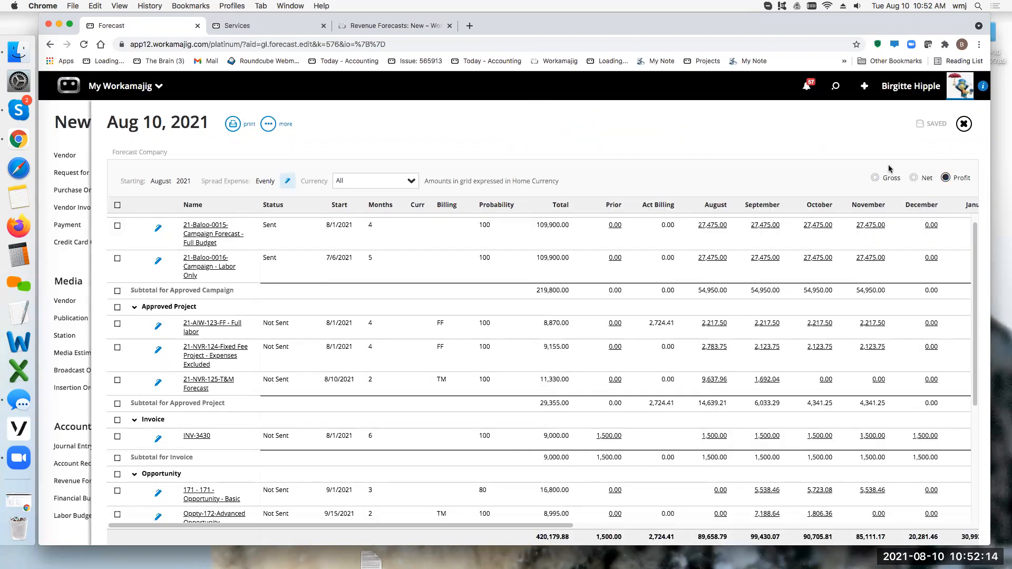
pyautogui.click(875, 177)
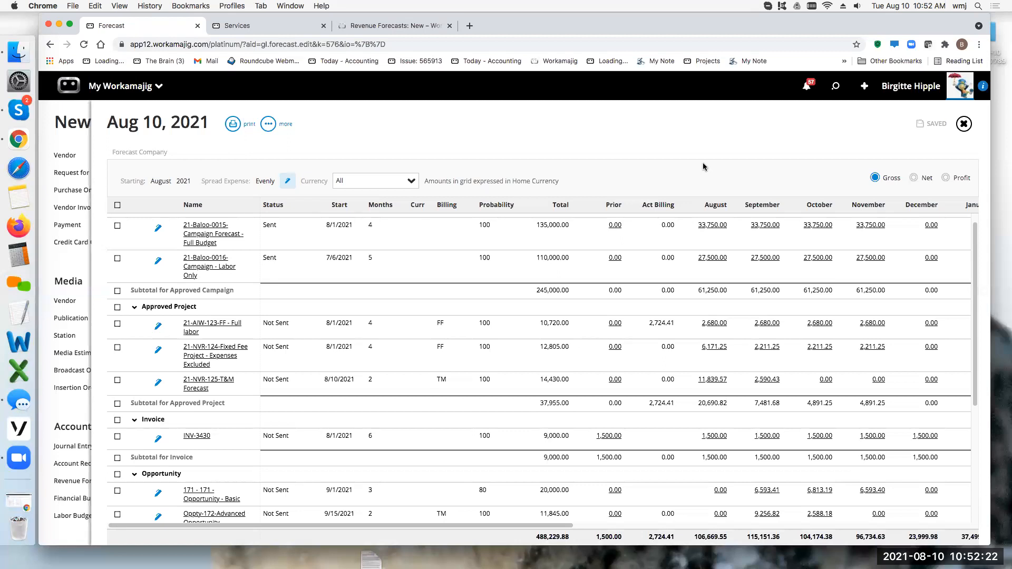
# - Recheck the AcctMgmt service's hourly cost against the August Net breakdown of the 21-AIW-123-FF - Full labor project
pyautogui.click(287, 27)
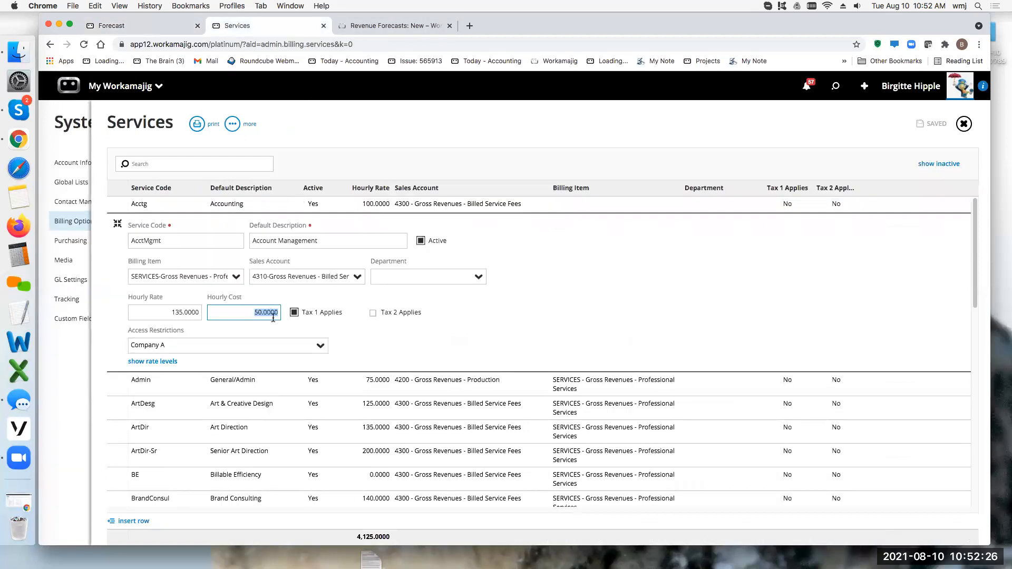
pyautogui.click(132, 31)
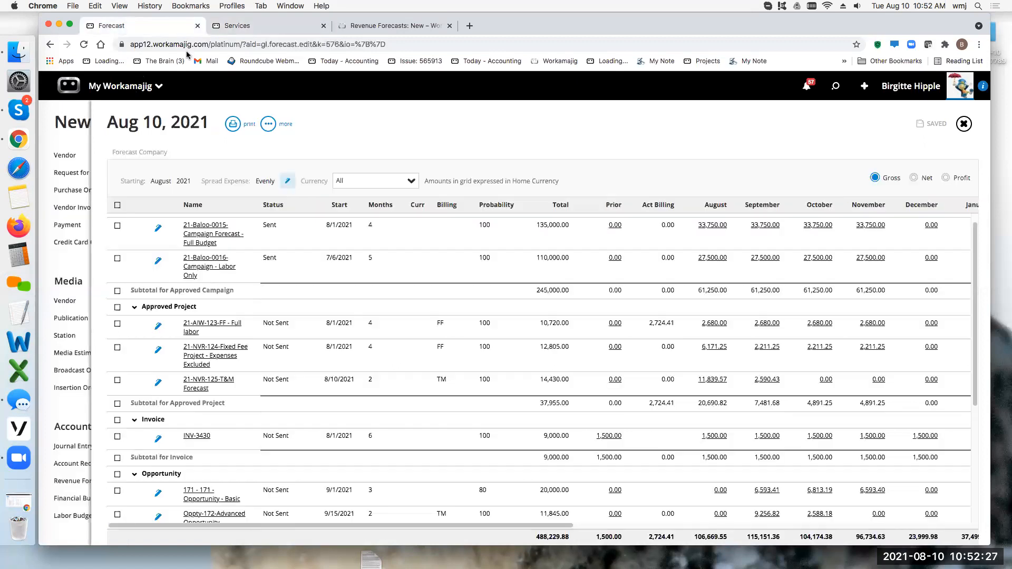
pyautogui.click(923, 179)
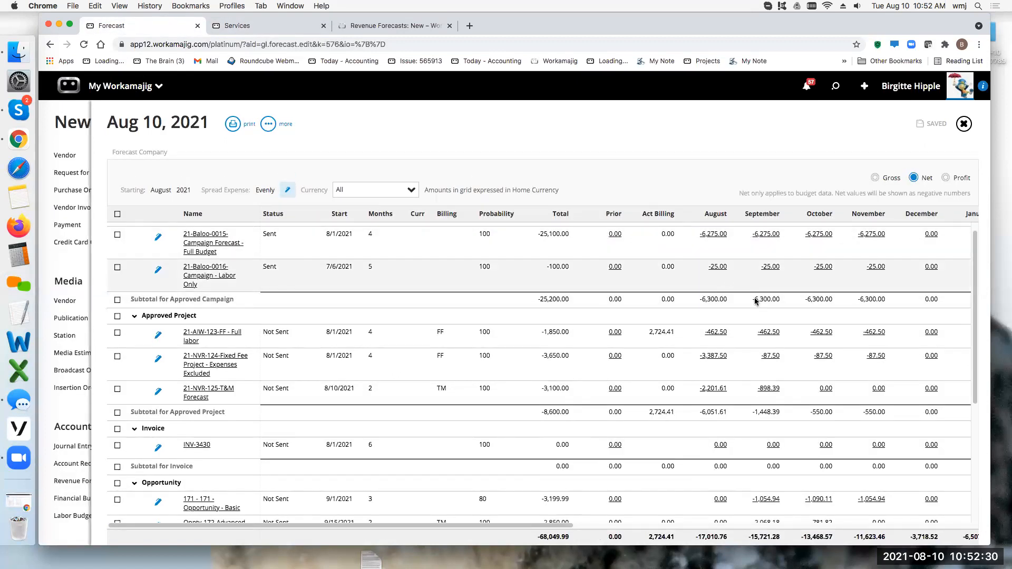
pyautogui.scroll(-1, 754, 343)
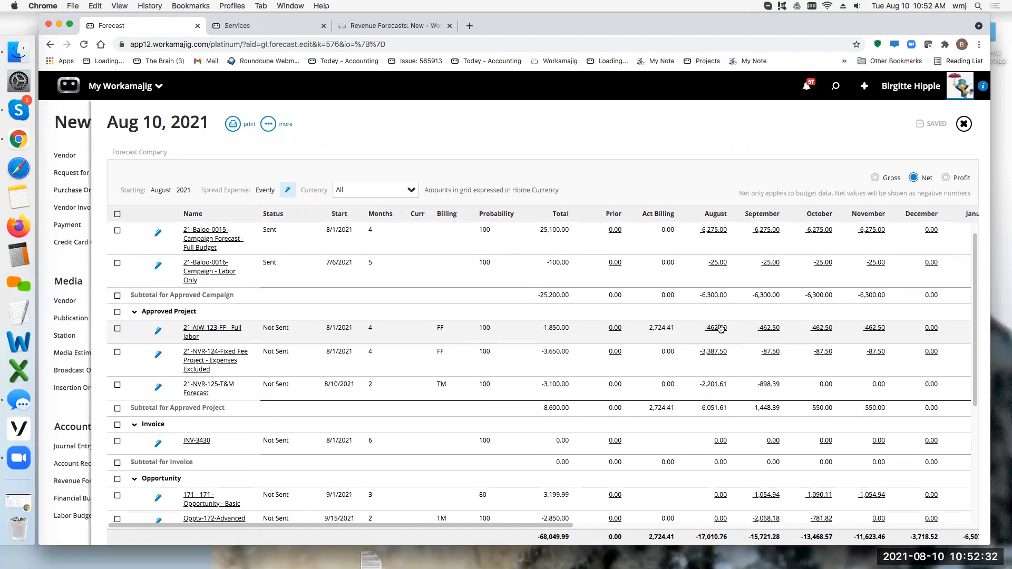
pyautogui.click(720, 329)
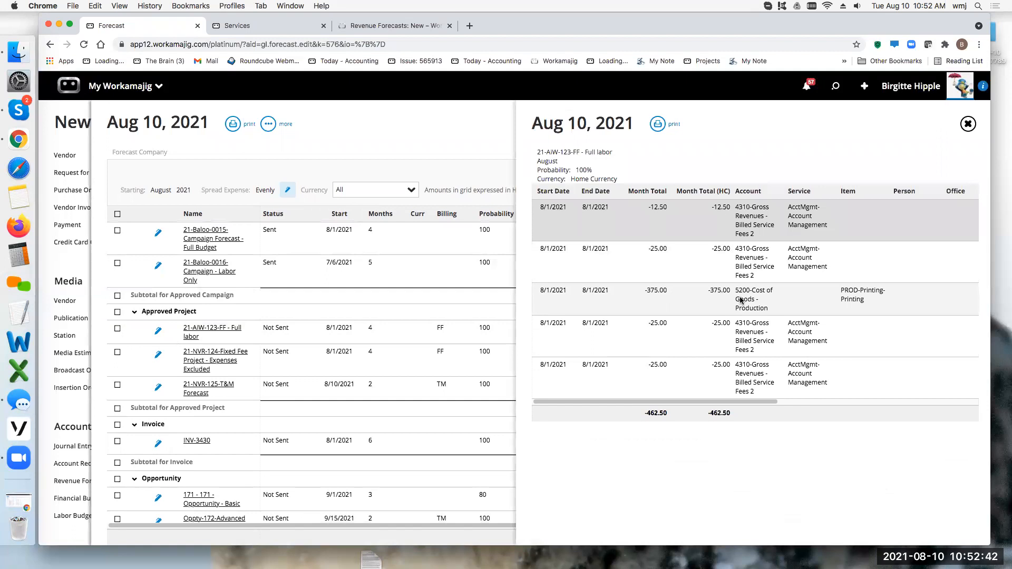
pyautogui.click(967, 124)
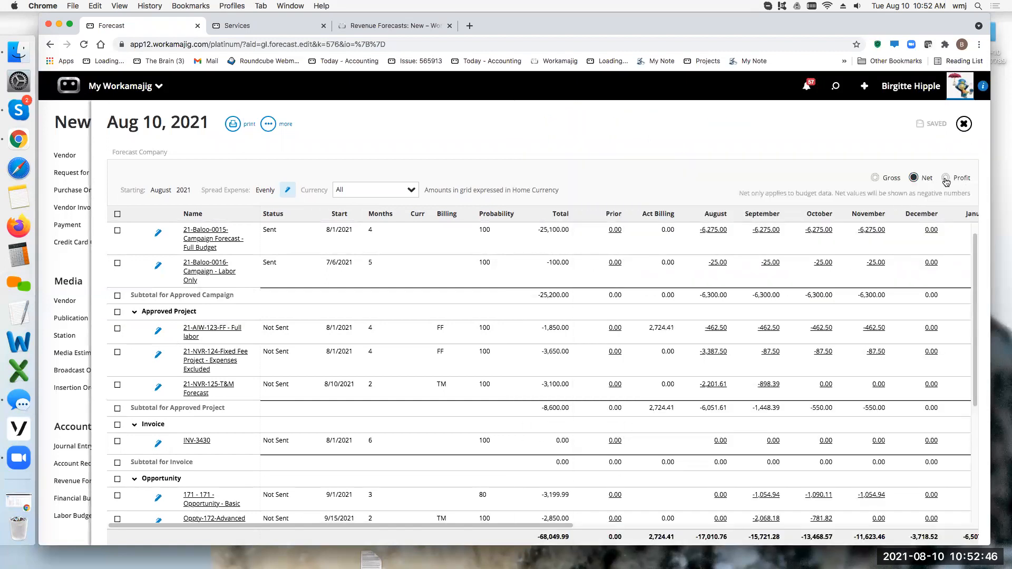
# - Examine the August Profit breakdown of the 21-AIW-123-FF - Full labor project, close it, and return the forecast to Gross
pyautogui.click(946, 177)
pyautogui.click(714, 319)
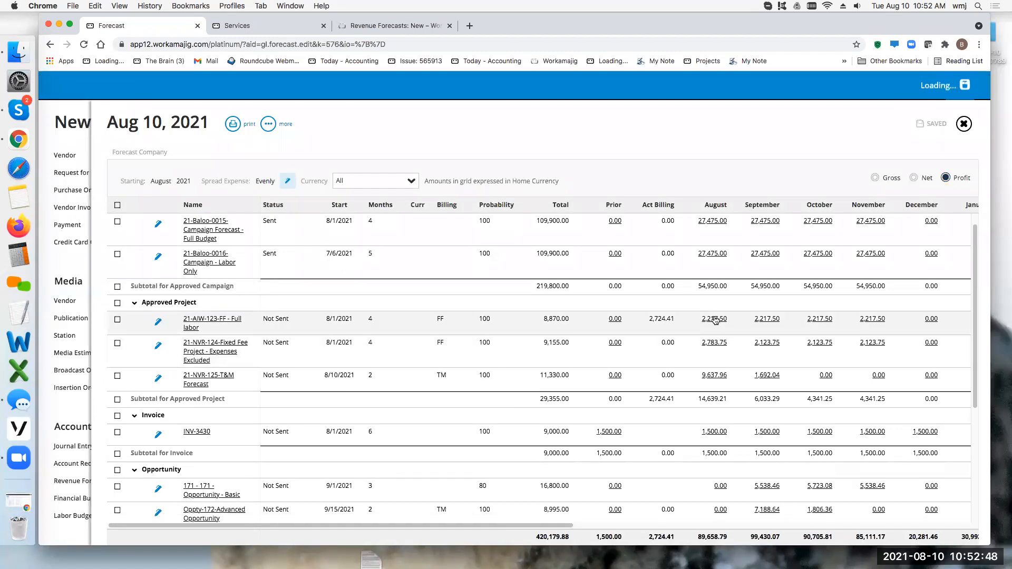
pyautogui.scroll(-5, 745, 350)
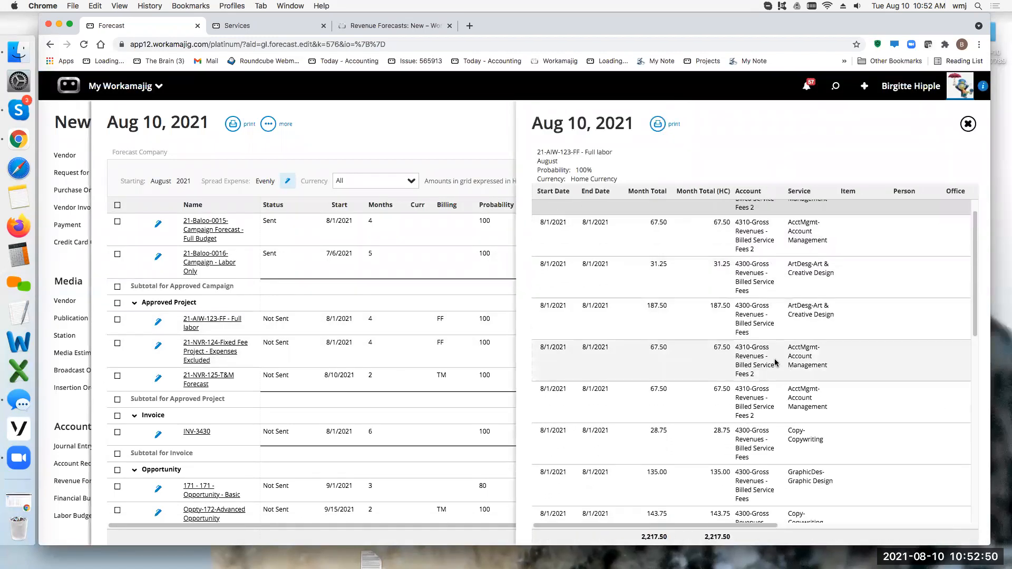
pyautogui.scroll(-5, 775, 367)
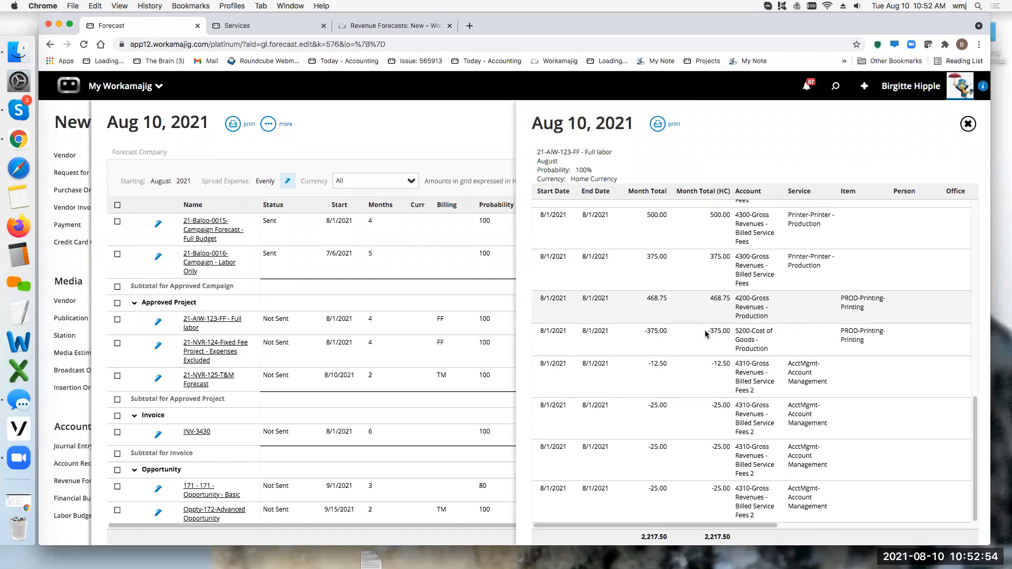
pyautogui.click(966, 123)
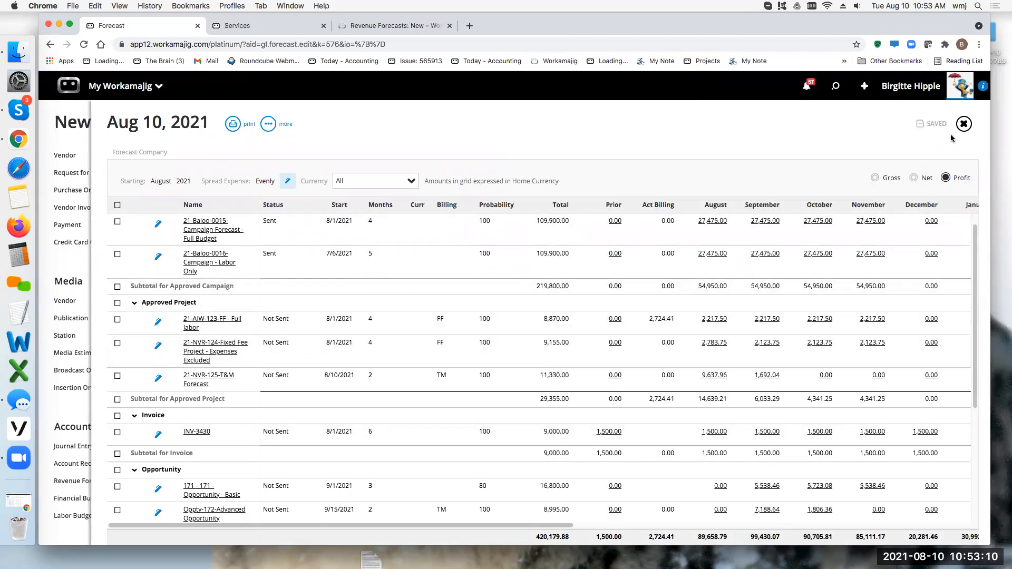
pyautogui.click(875, 178)
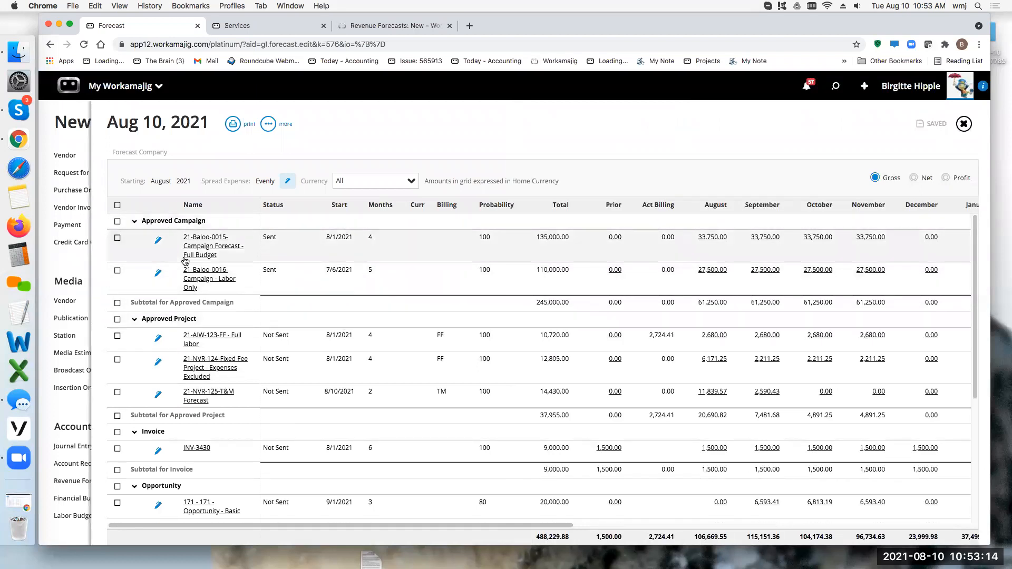
# - Review the details and Test Copy estimate of campaign 21-Baloo-0015, and check the actions offered for its forecast line
pyautogui.click(158, 241)
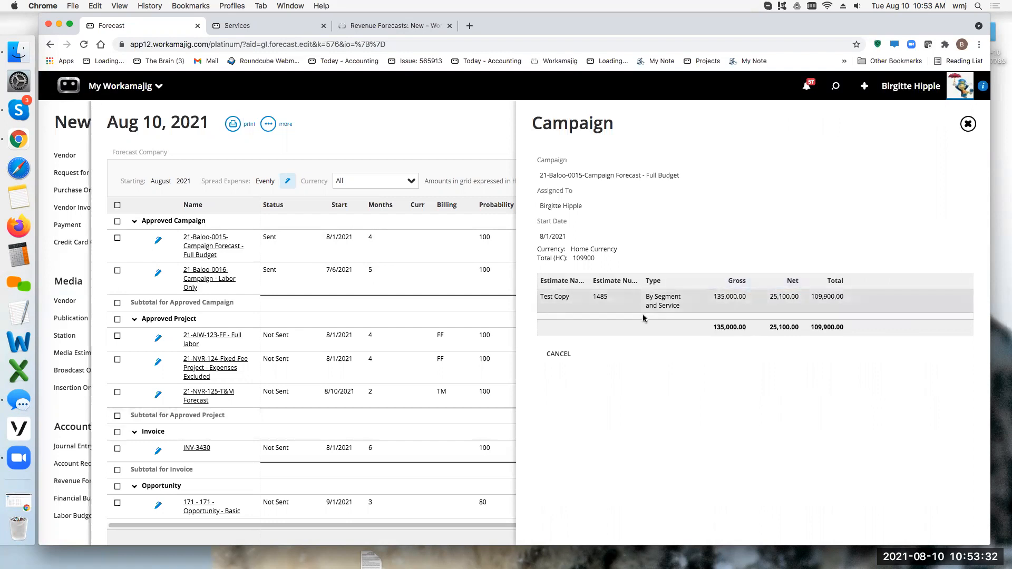
pyautogui.click(604, 299)
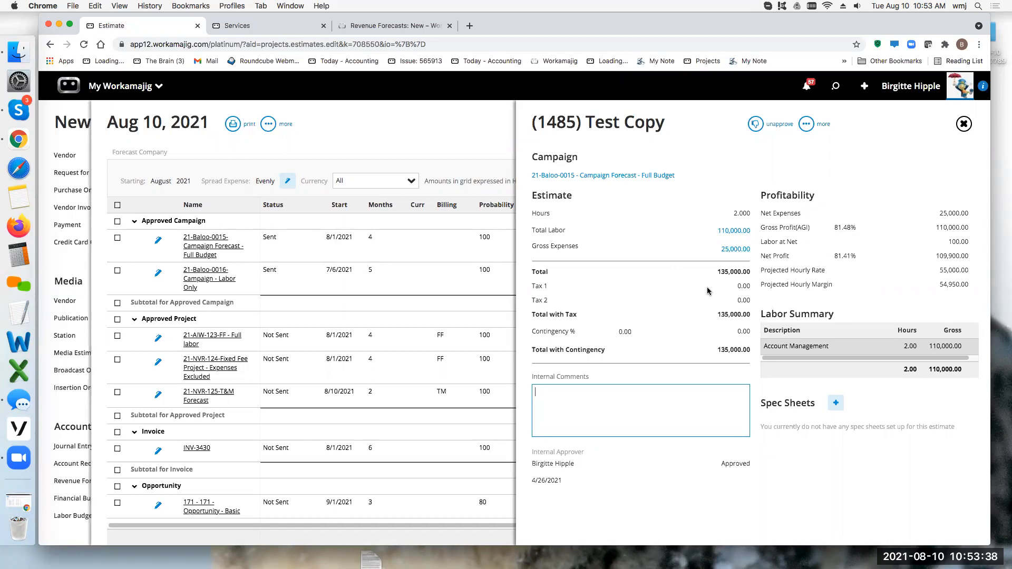
pyautogui.click(963, 122)
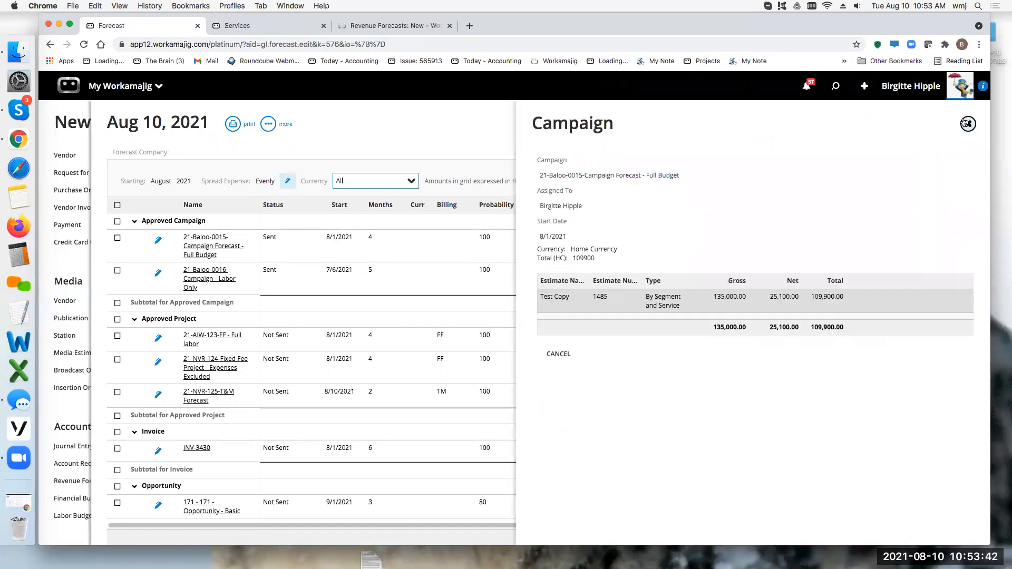
pyautogui.click(964, 123)
pyautogui.click(118, 238)
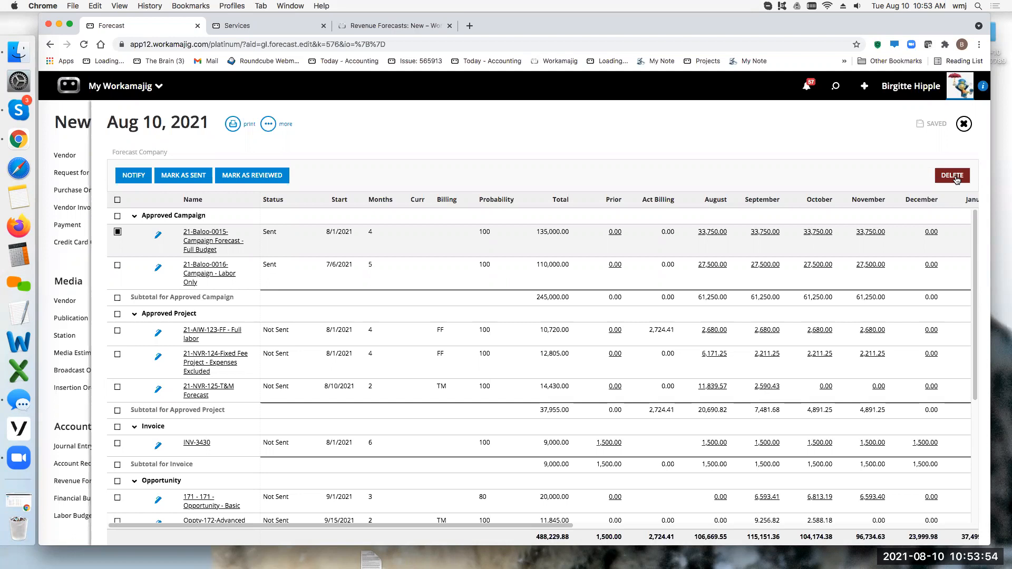
pyautogui.click(118, 232)
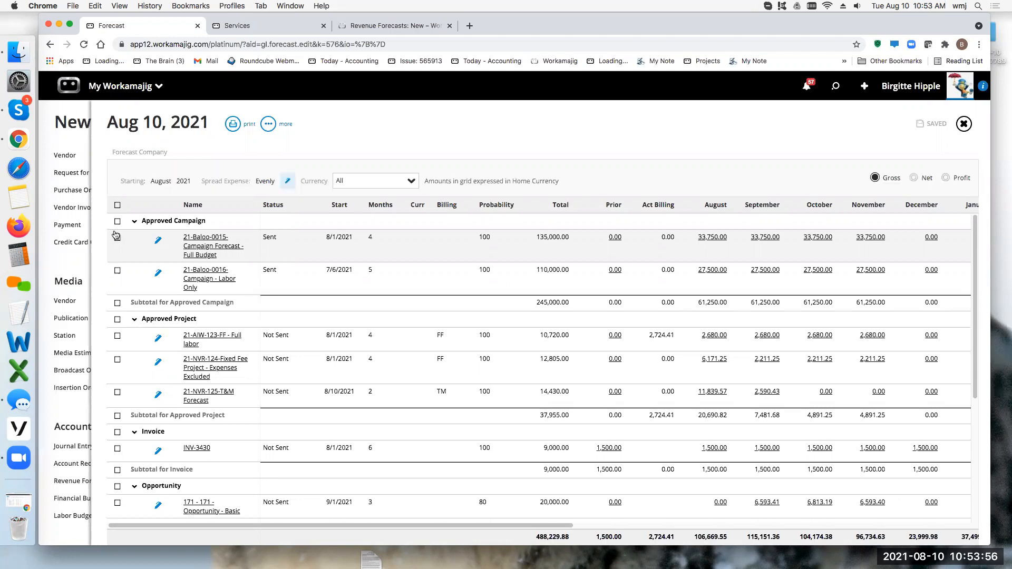
# - Review the 21-AIW-123-FF project's forecast details and its FF - Full labor estimate, and return to the forecast
pyautogui.click(158, 339)
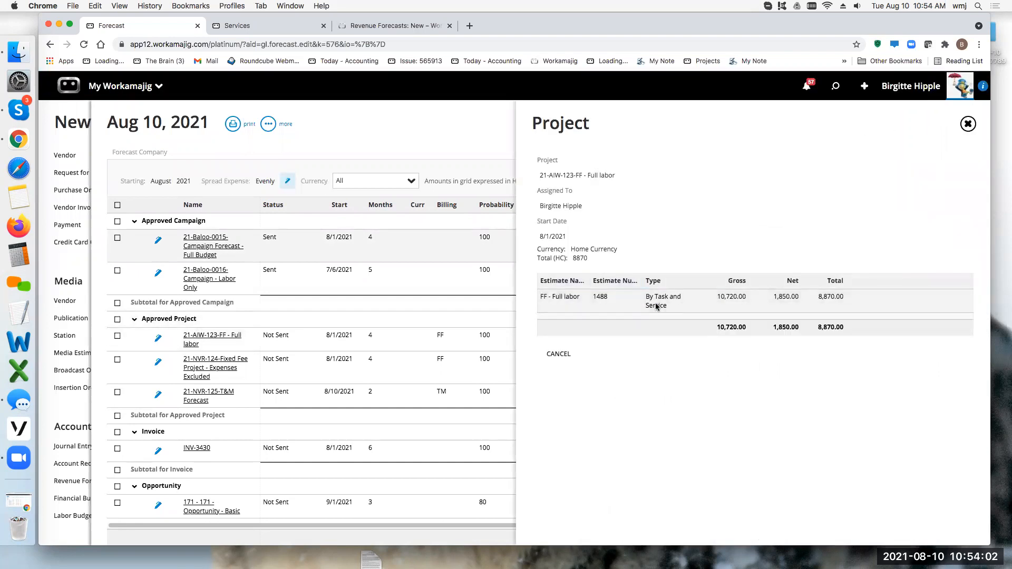
pyautogui.click(656, 305)
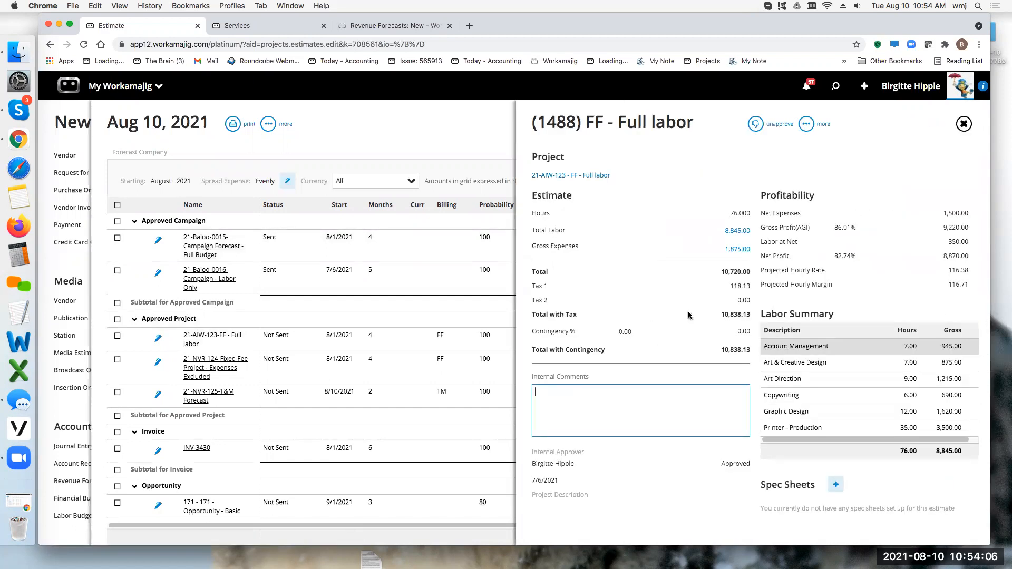
pyautogui.click(963, 125)
pyautogui.click(965, 125)
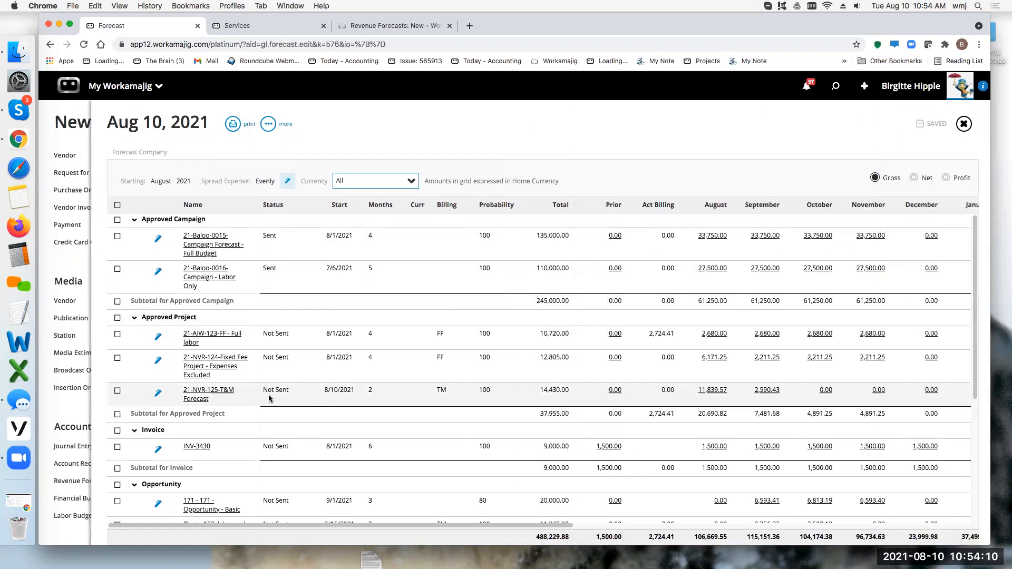
# - Check the forecast details of INV-3430, examine the source invoice, and return to the forecast
pyautogui.scroll(-3, 151, 372)
pyautogui.click(157, 374)
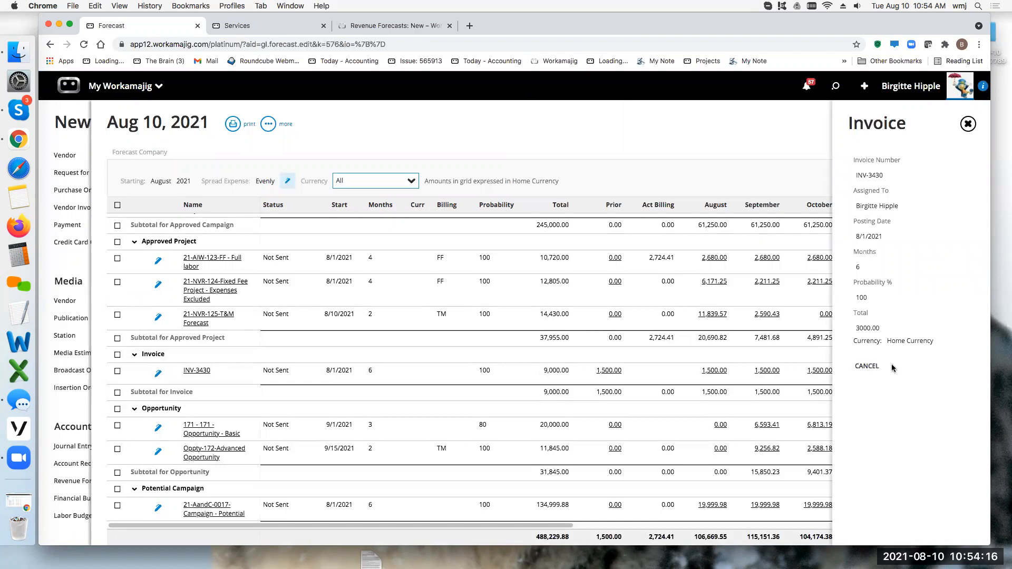
pyautogui.click(195, 371)
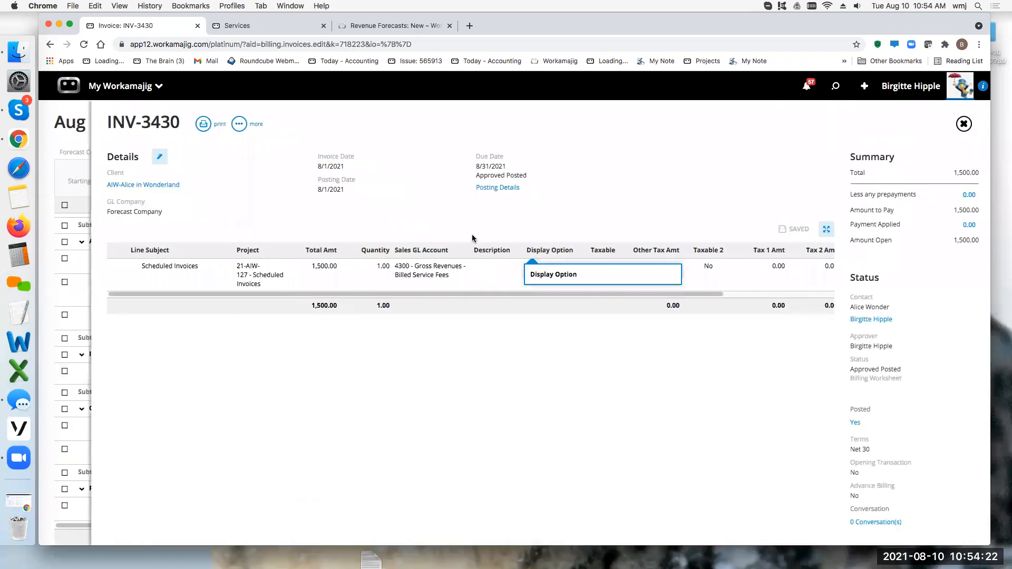
pyautogui.click(963, 124)
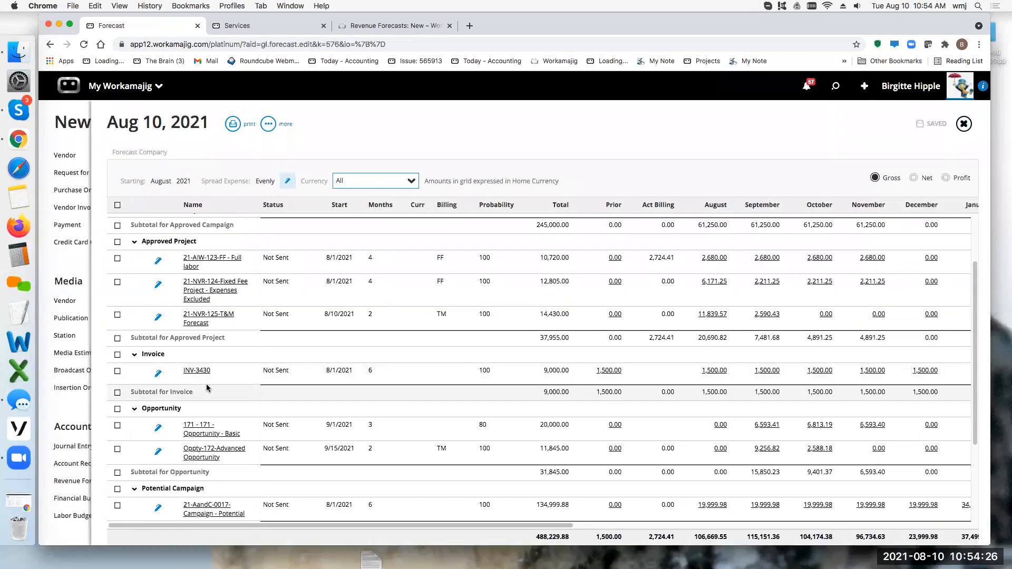
# - Review the forecast details of the Basic opportunity 171 and the Oppty-172-Advanced Opportunity with its estimate, and return to the forecast
pyautogui.scroll(-2, 207, 384)
pyautogui.scroll(-3, 209, 390)
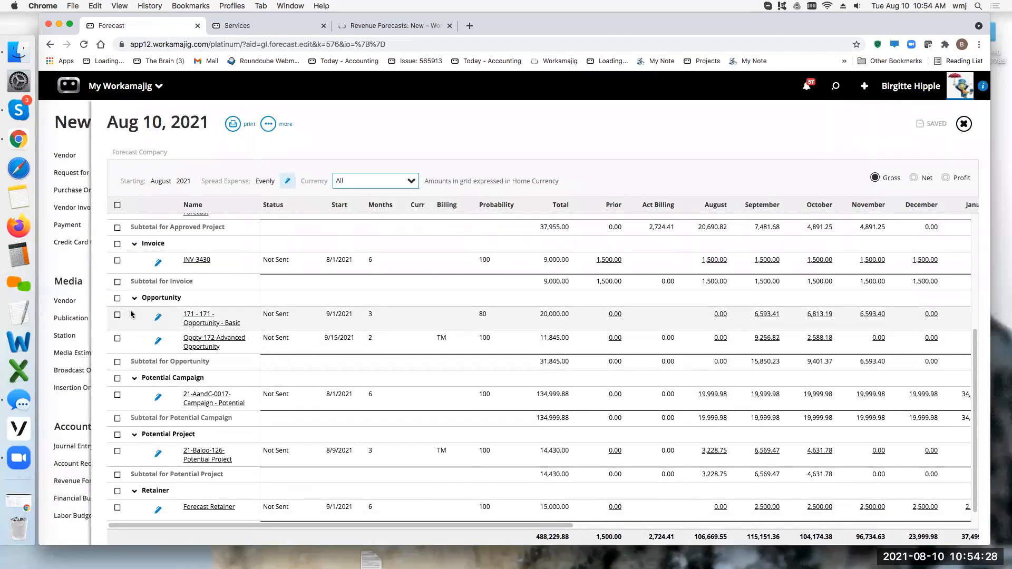
pyautogui.click(158, 318)
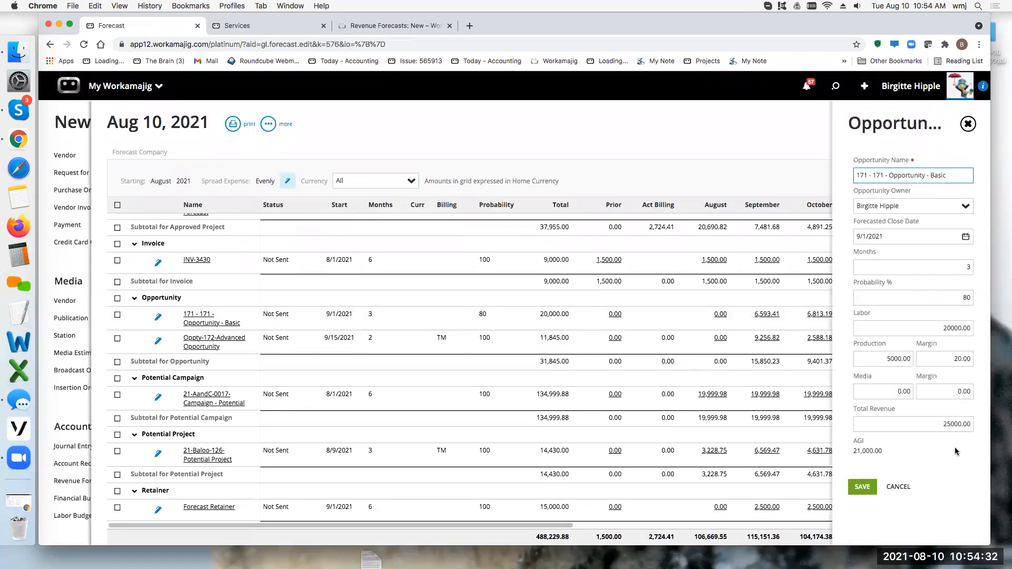
pyautogui.click(157, 342)
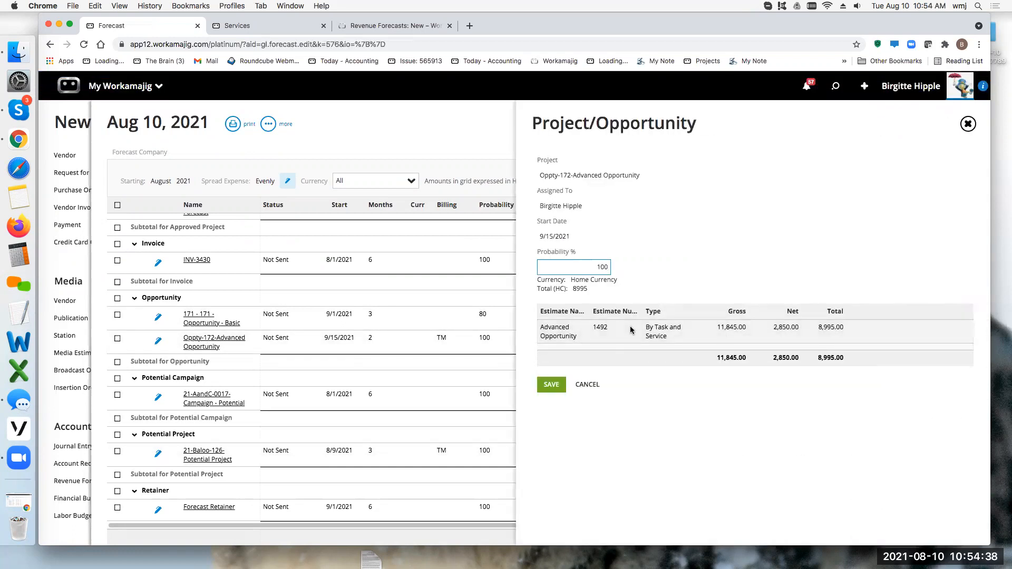
pyautogui.click(631, 370)
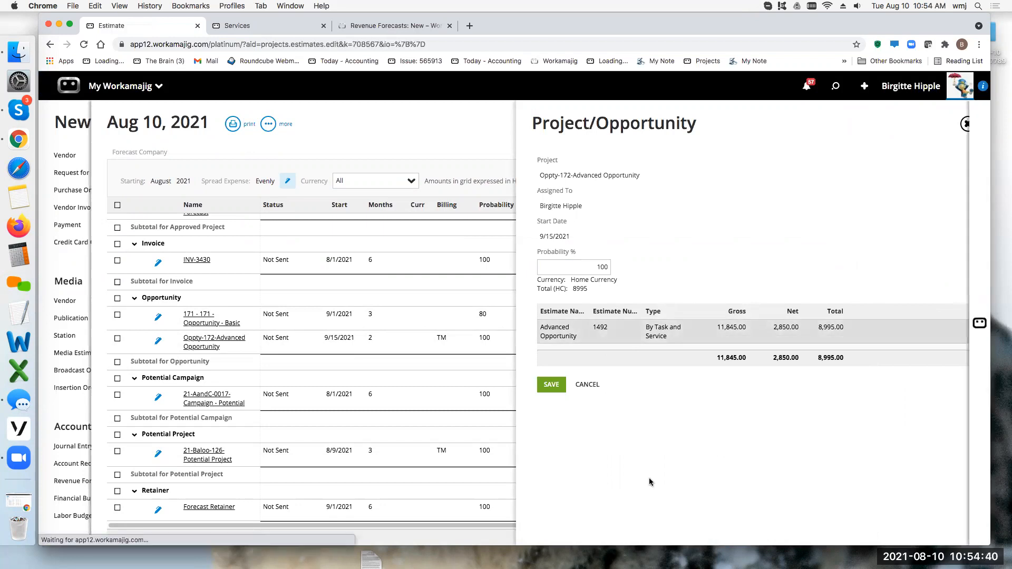
pyautogui.click(964, 125)
pyautogui.click(965, 127)
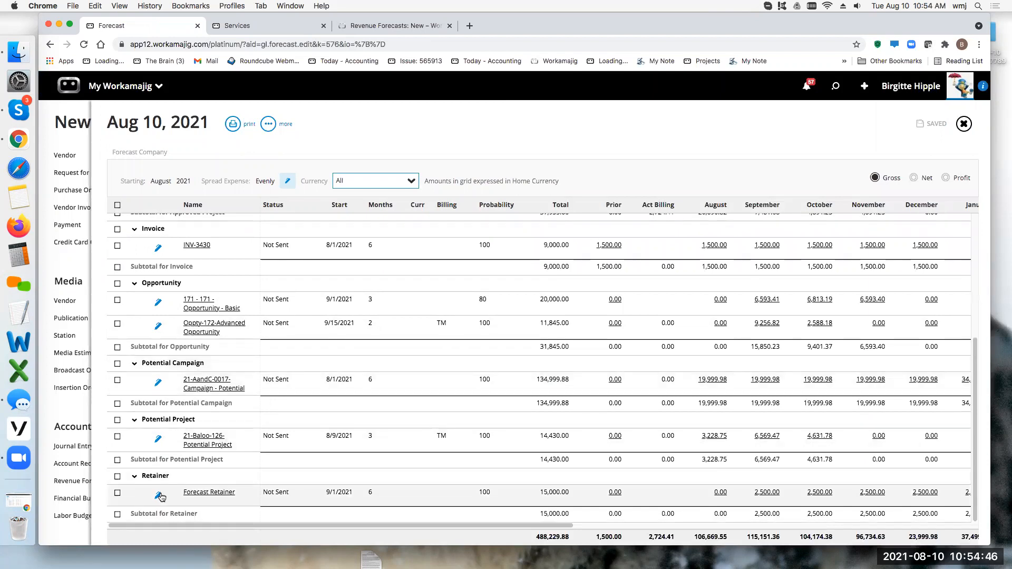
# - Check the Forecast Retainer's start date, frequency, periods and amount settings, and close its details
pyautogui.click(158, 496)
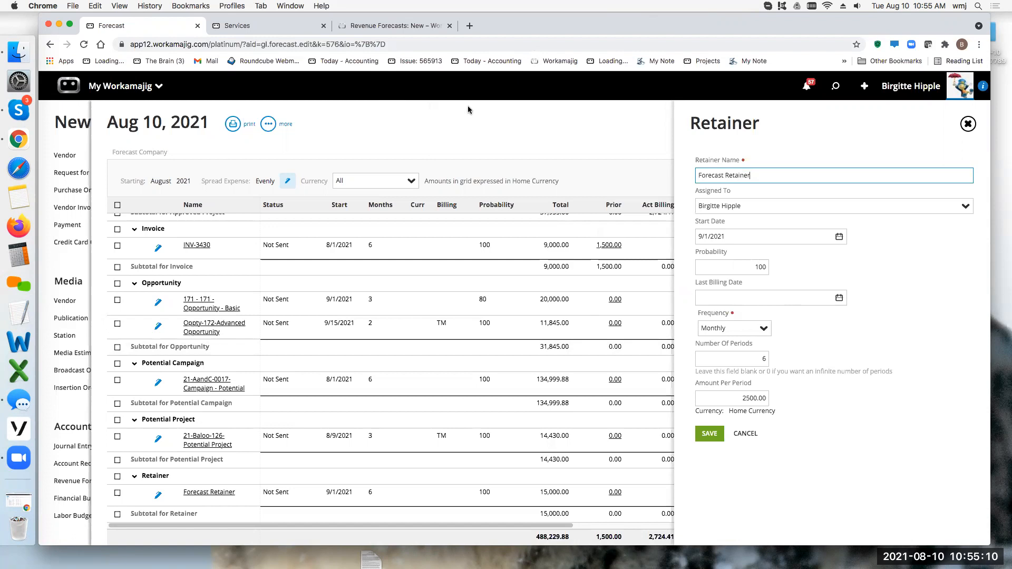
pyautogui.click(596, 114)
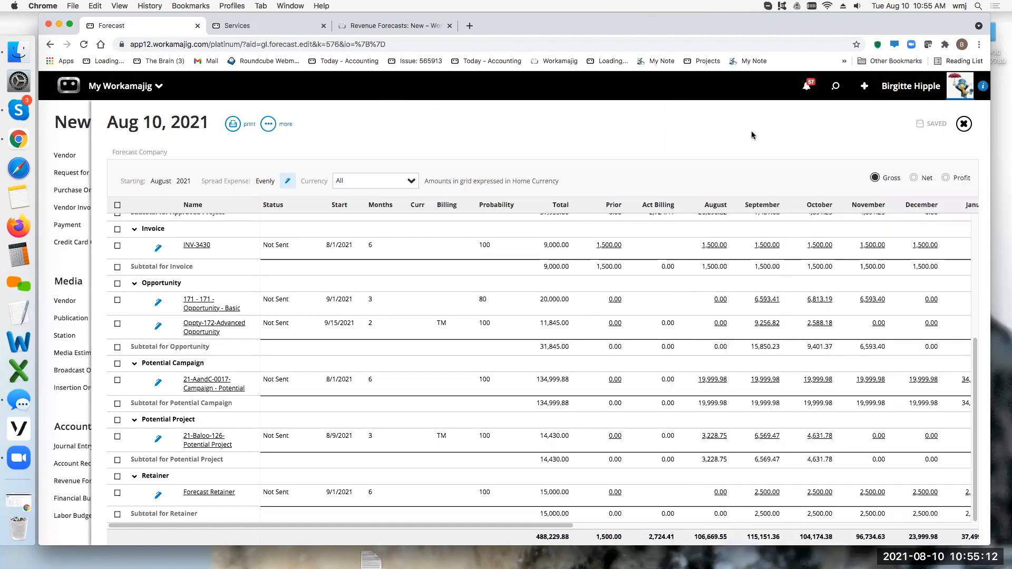
pyautogui.scroll(5, 302, 379)
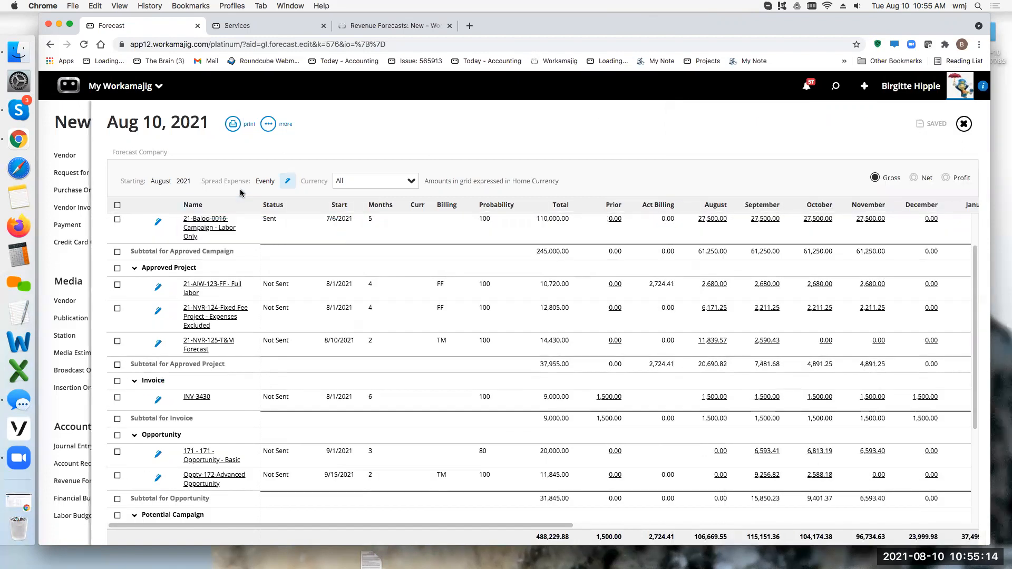
# - Check the forecast's additional commands and the actions offered for the 21-AIW-123-FF - Full labor line
pyautogui.click(269, 126)
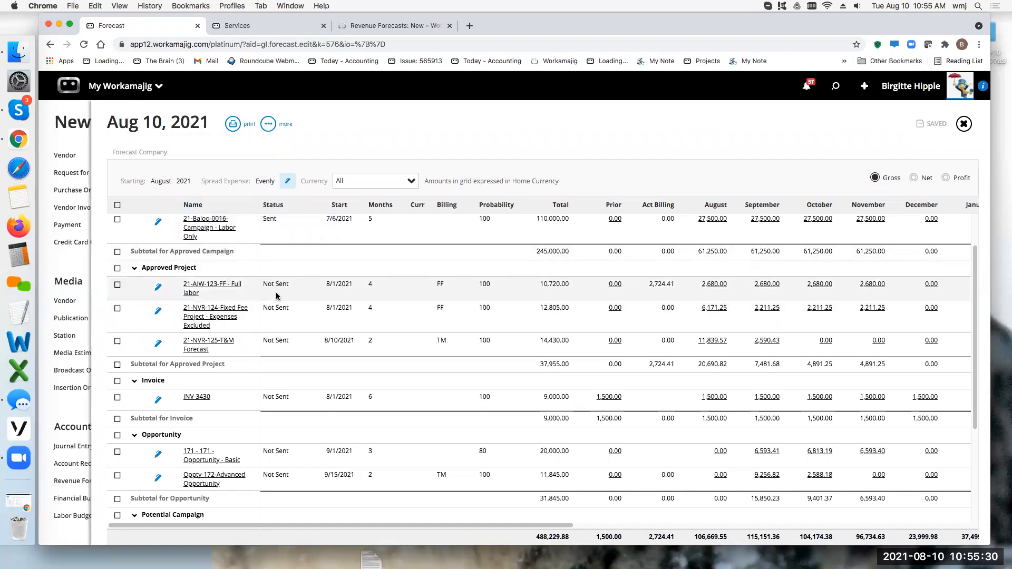
pyautogui.click(117, 285)
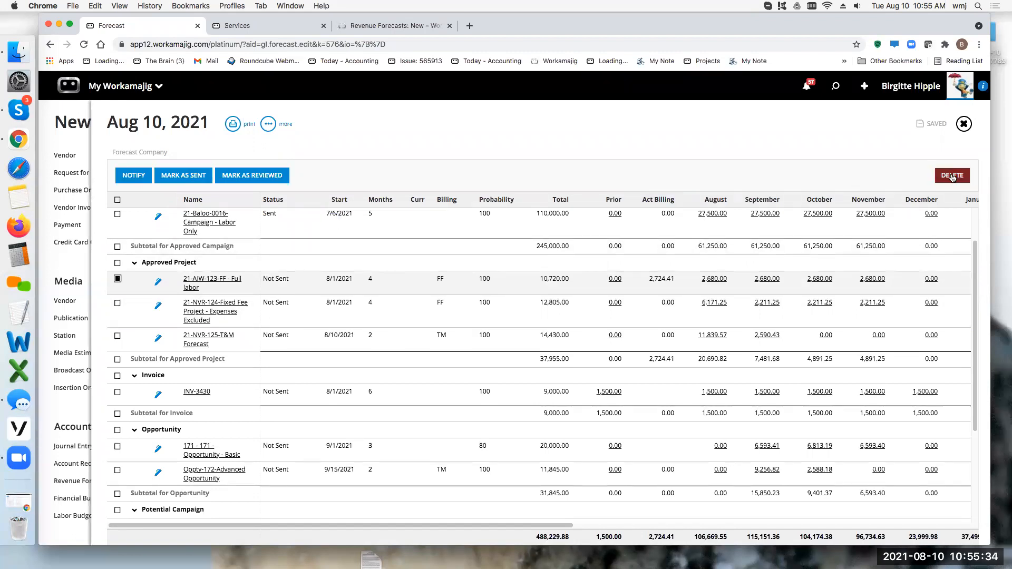
pyautogui.click(117, 279)
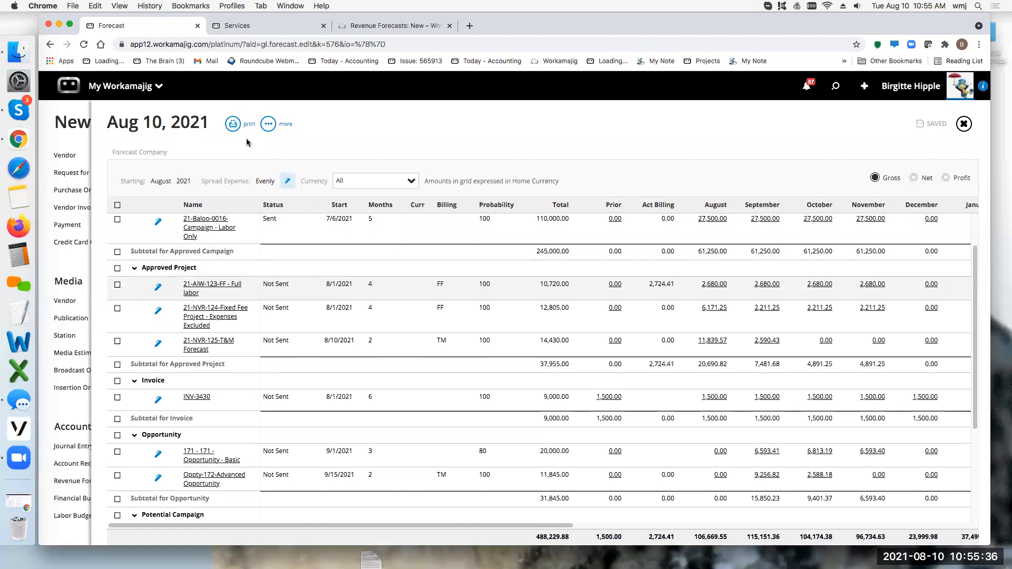
# - Limit the Find New Items search to Approved Projects only, and cancel it without searching
pyautogui.click(268, 124)
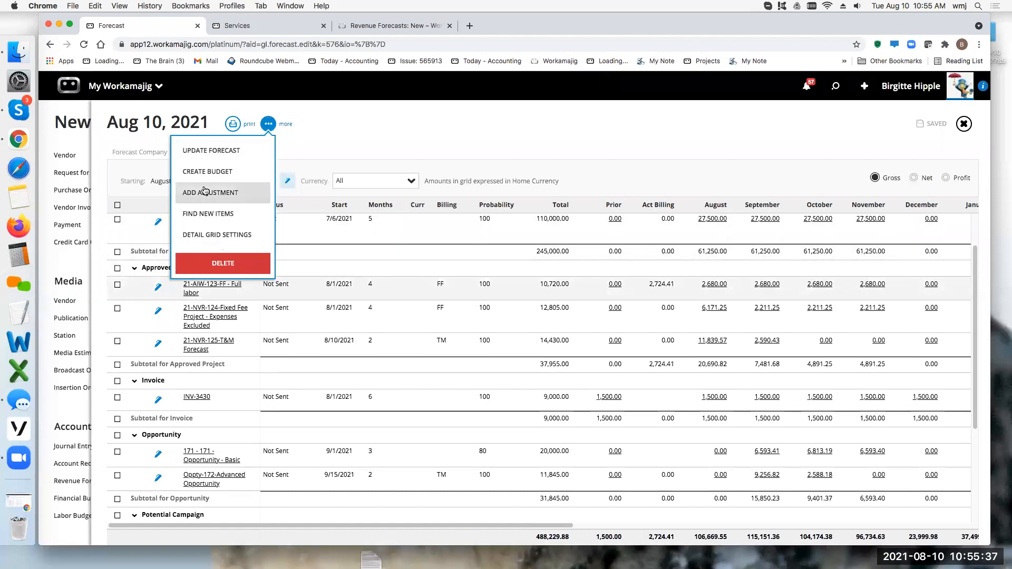
pyautogui.click(210, 214)
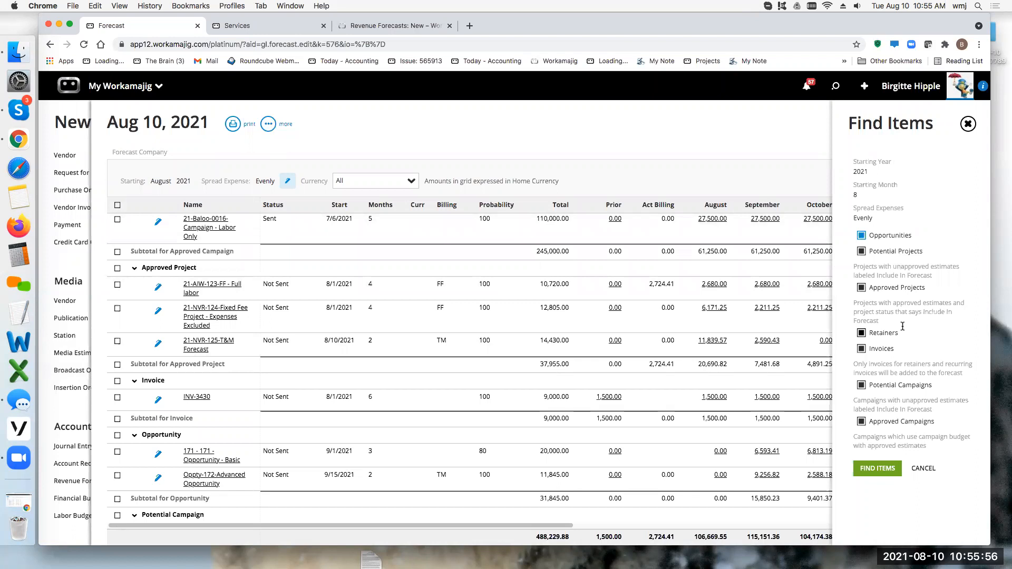
pyautogui.click(861, 236)
pyautogui.click(861, 251)
pyautogui.click(861, 333)
pyautogui.click(861, 349)
pyautogui.click(861, 386)
pyautogui.click(862, 422)
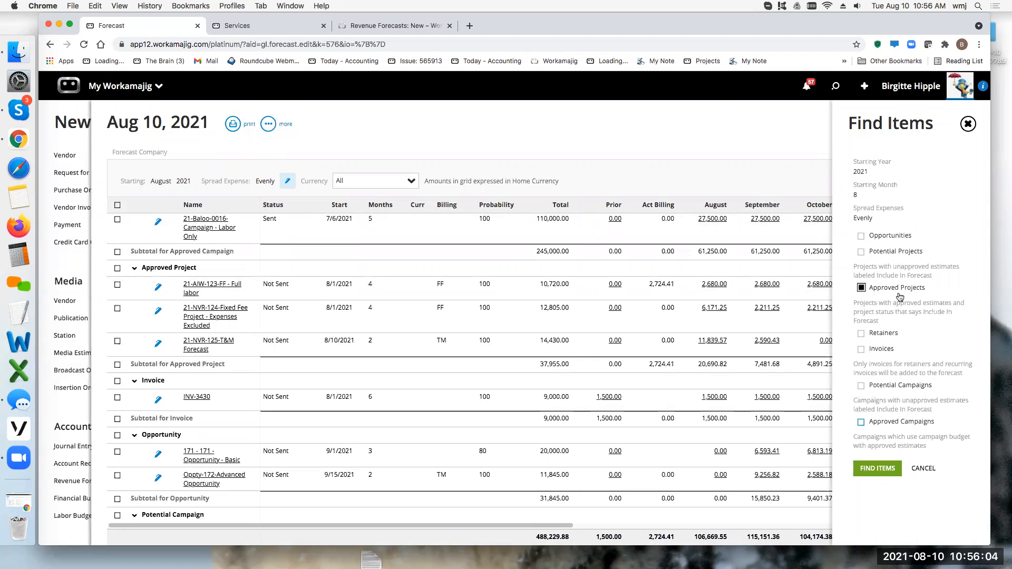
pyautogui.click(925, 469)
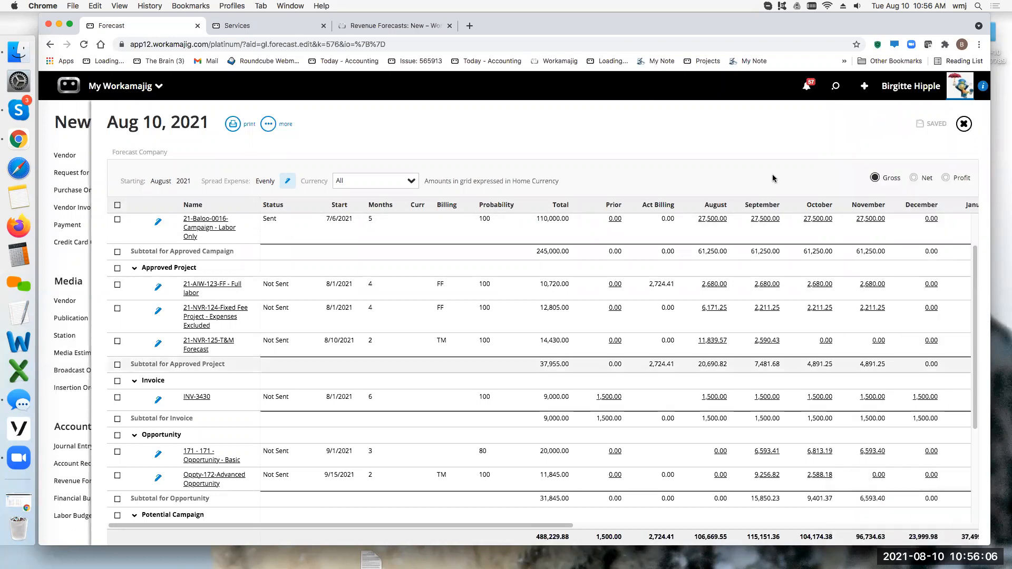
# - Delete the 21-AIW-123-FF - Full labor project line from the Aug 10, 2021 forecast
pyautogui.click(268, 125)
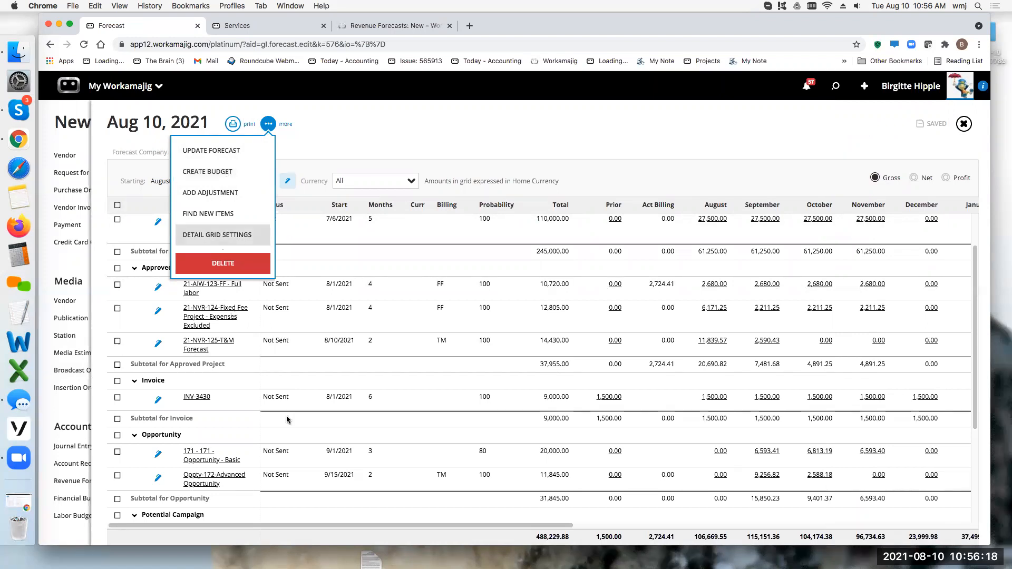
pyautogui.click(439, 139)
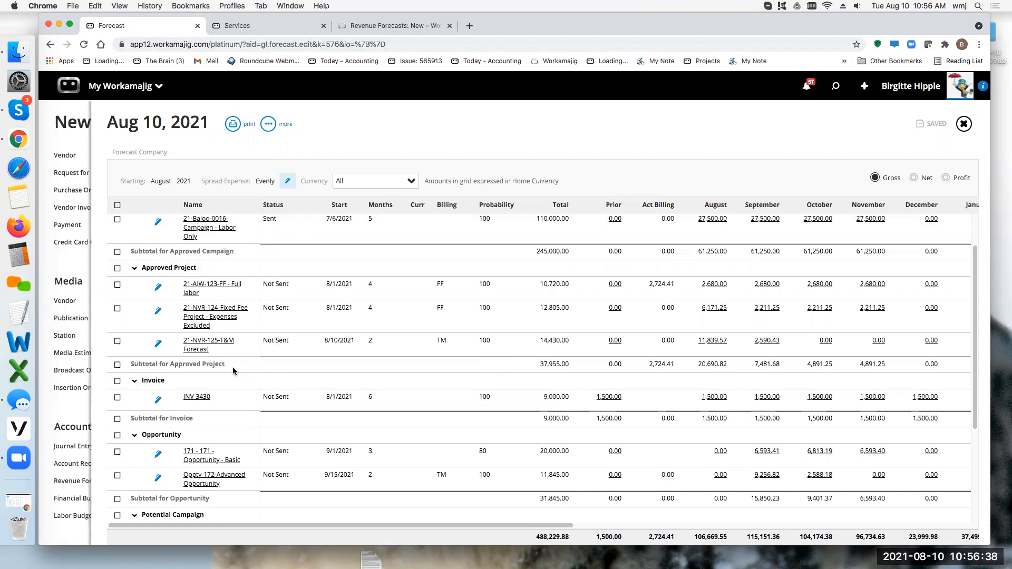
pyautogui.click(117, 285)
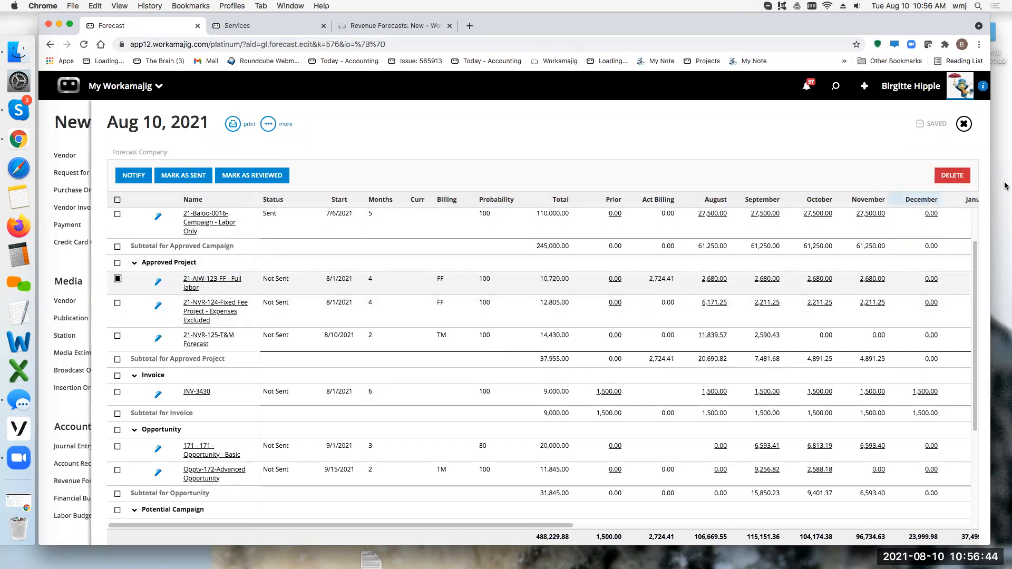
pyautogui.click(949, 176)
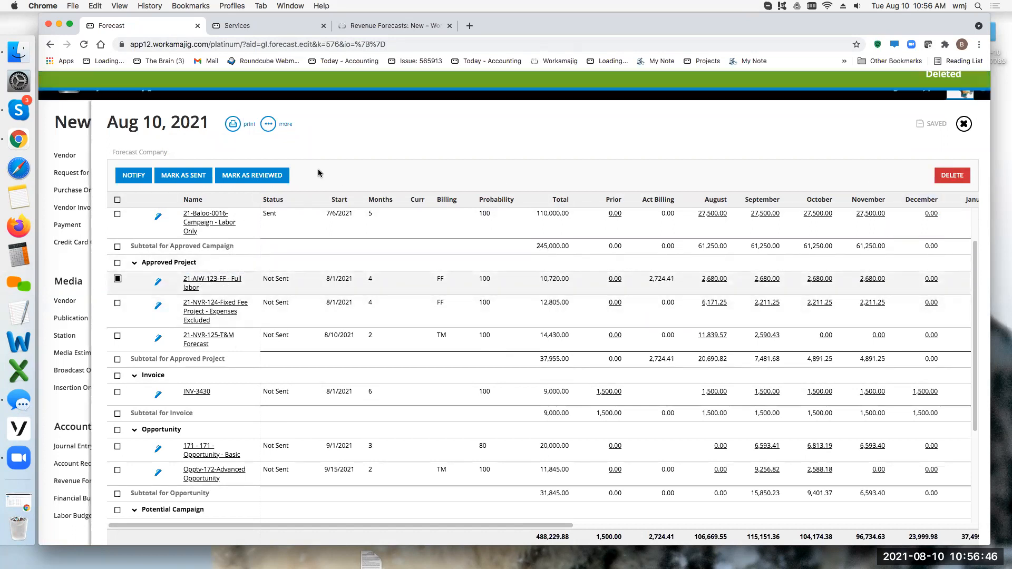
# - Find new items for the Aug 10, 2021 forecast across all source types
pyautogui.click(269, 124)
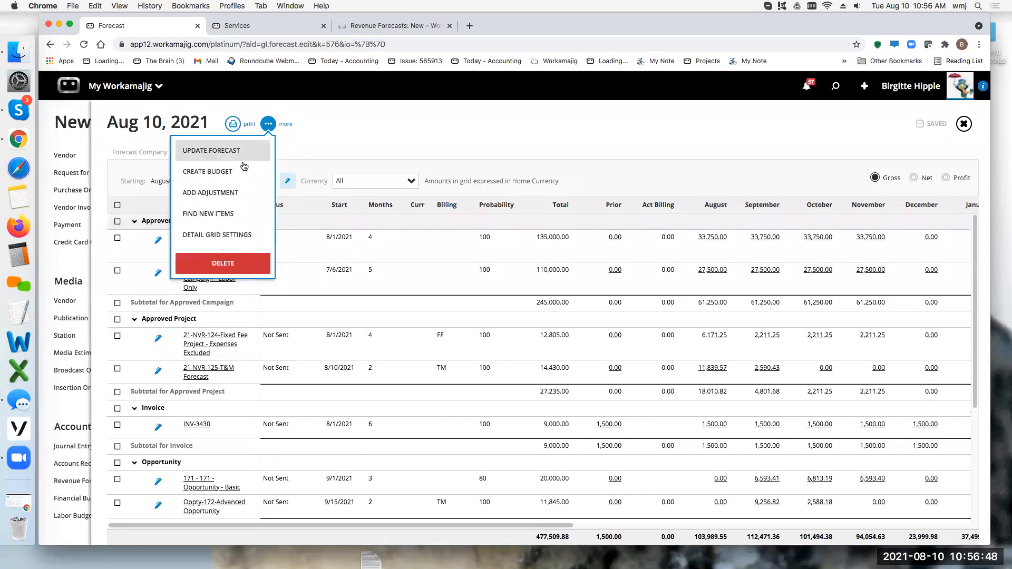
pyautogui.click(229, 216)
pyautogui.click(877, 469)
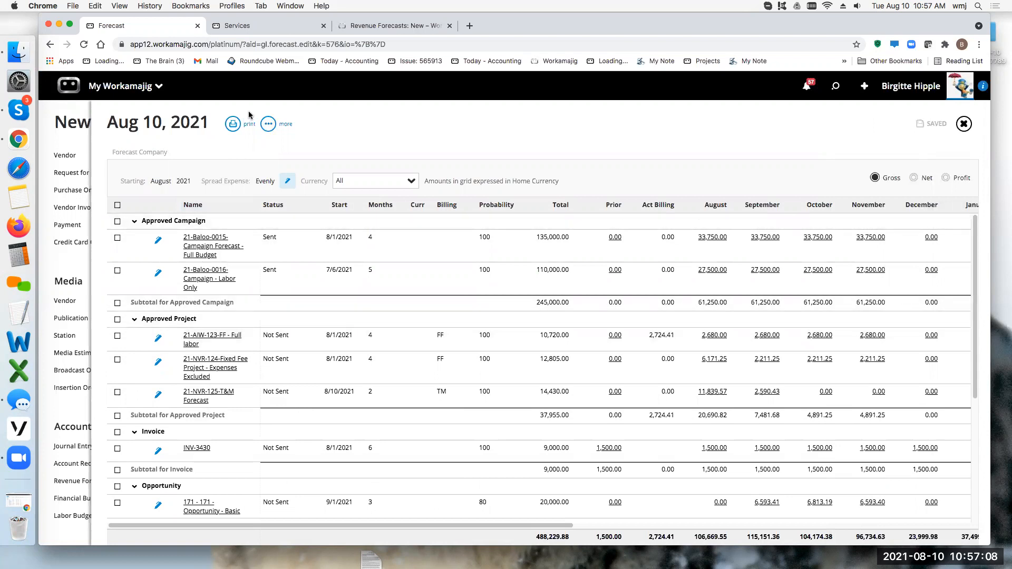
# - Start a forecast adjustment, check the choices offered for the Item and Service types, and close it without saving
pyautogui.click(268, 124)
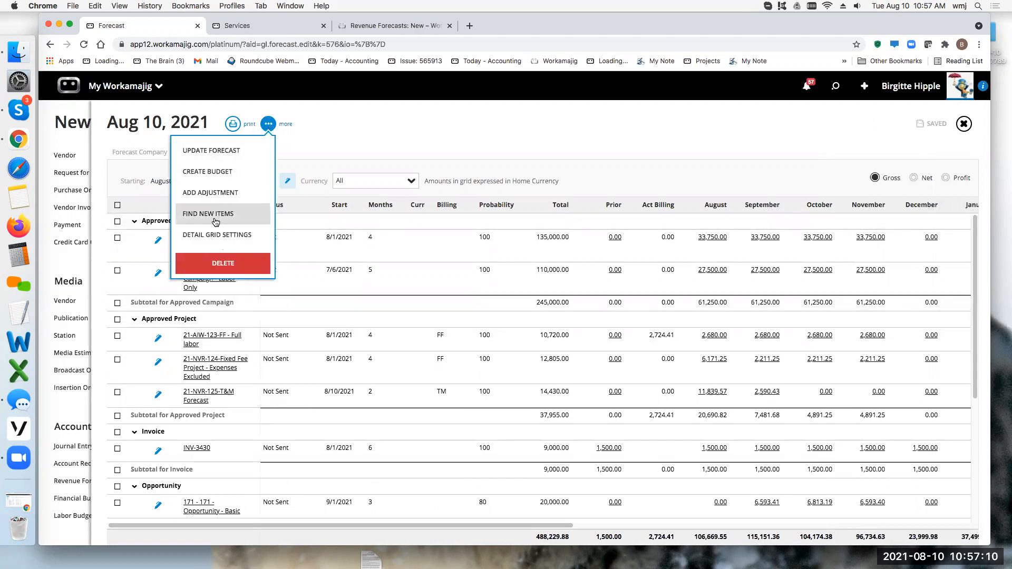
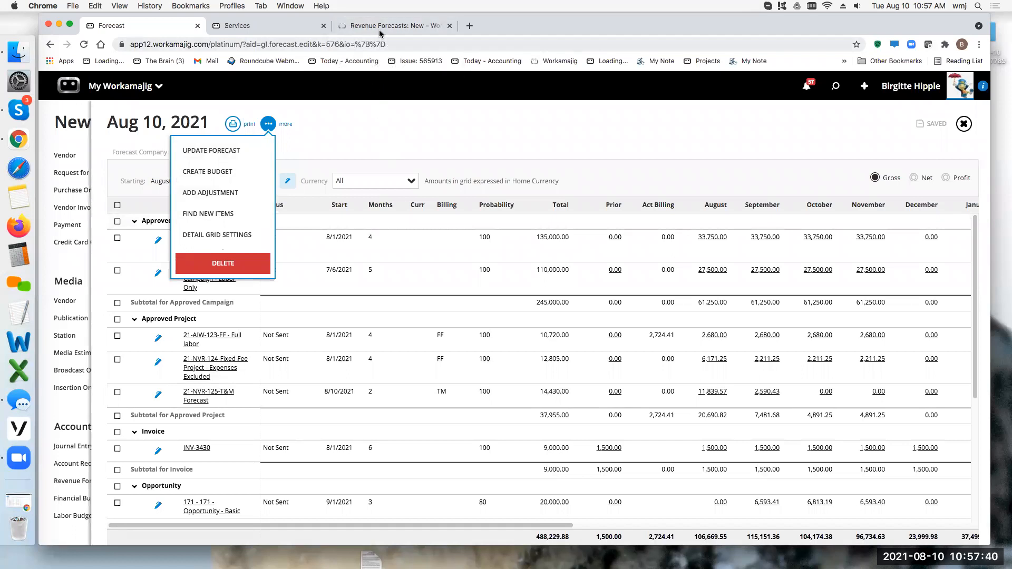
pyautogui.click(411, 143)
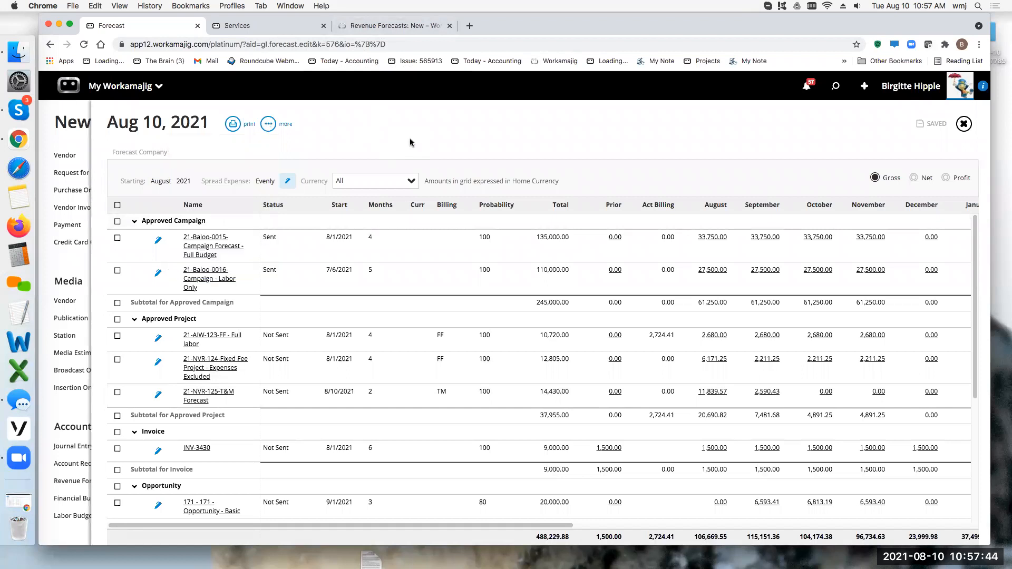
pyautogui.click(269, 129)
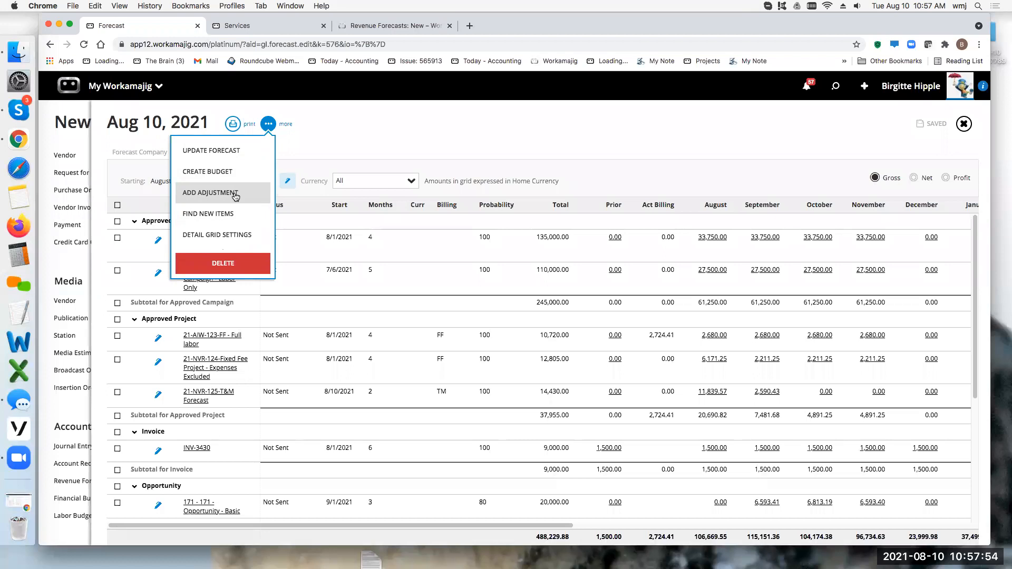
pyautogui.click(235, 196)
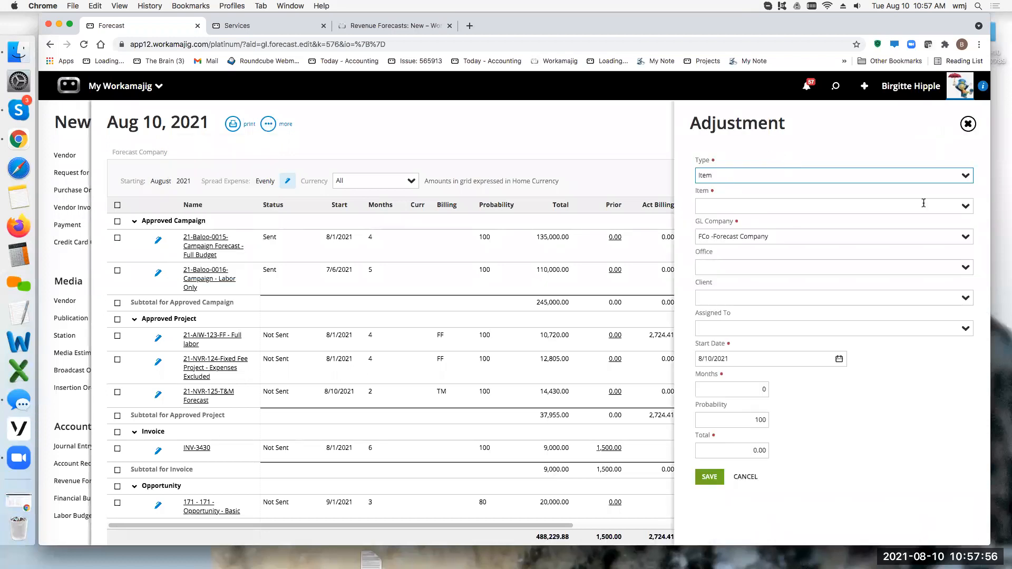
pyautogui.click(965, 208)
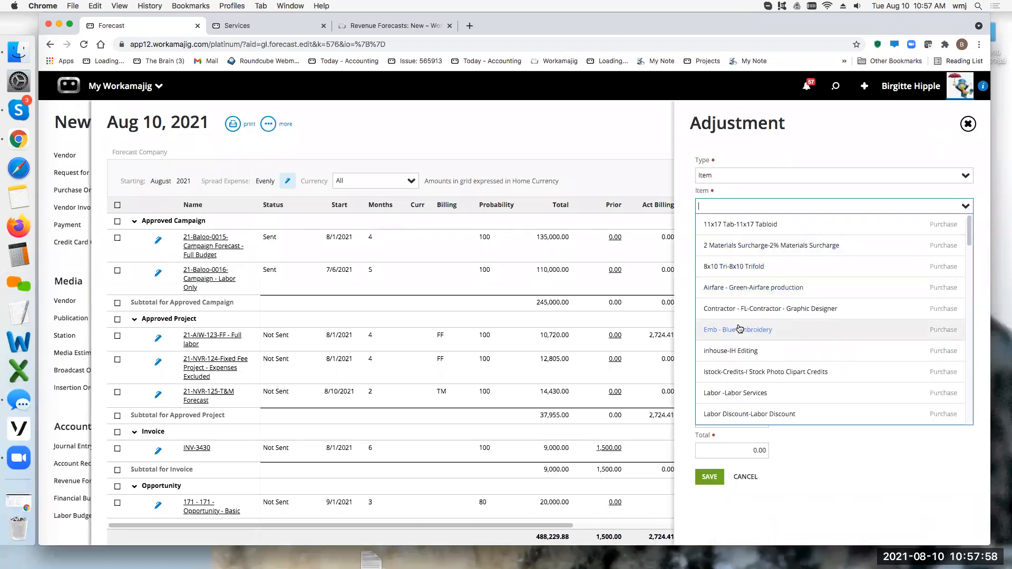
pyautogui.click(884, 149)
pyautogui.click(965, 176)
pyautogui.click(968, 212)
pyautogui.click(968, 211)
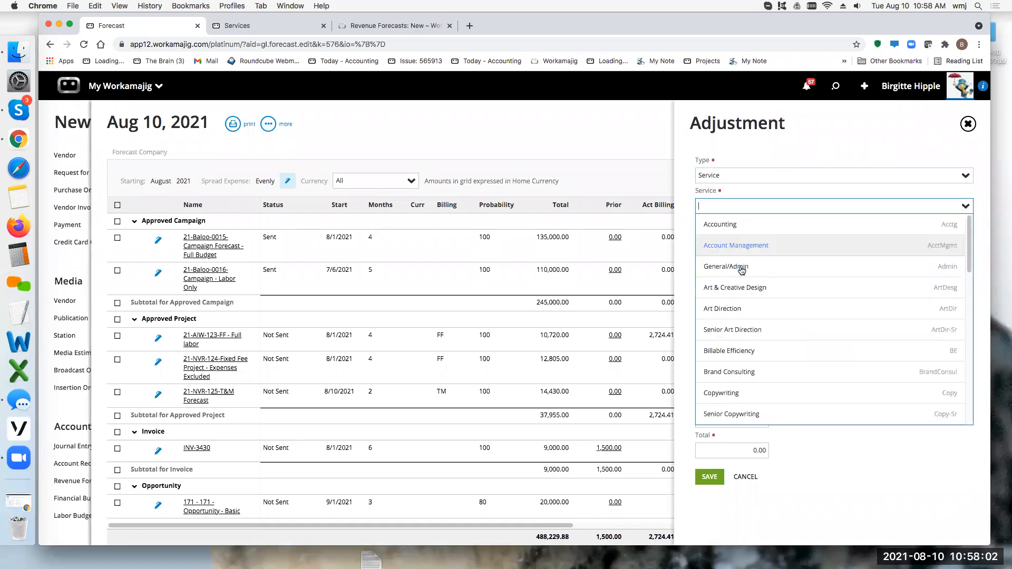
pyautogui.click(748, 152)
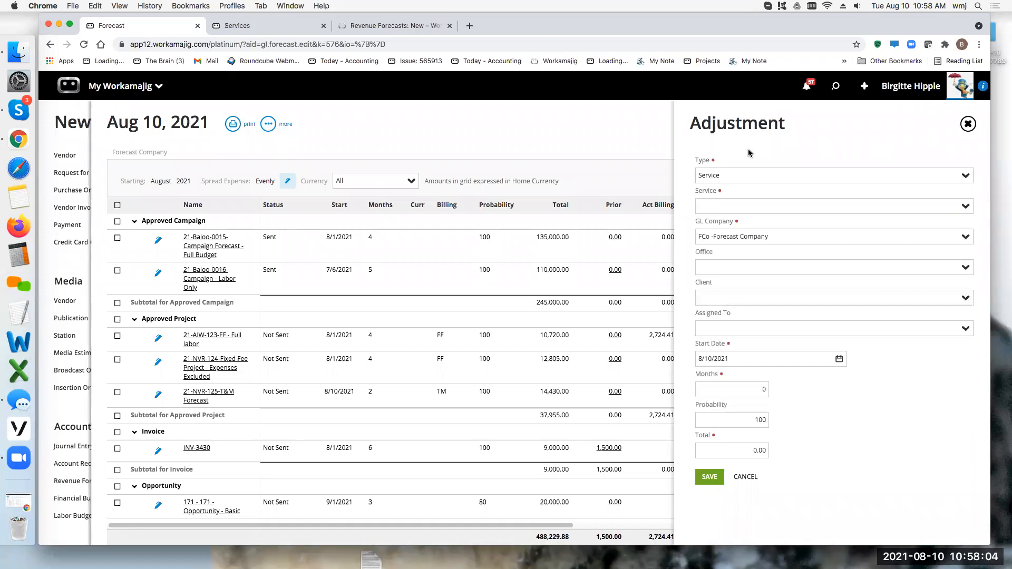
pyautogui.click(968, 124)
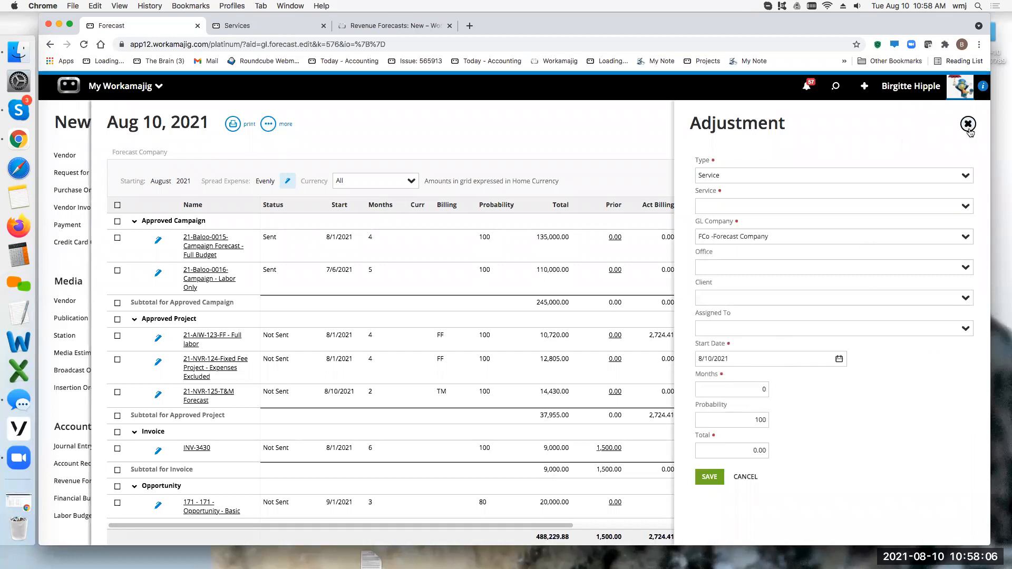
pyautogui.click(915, 86)
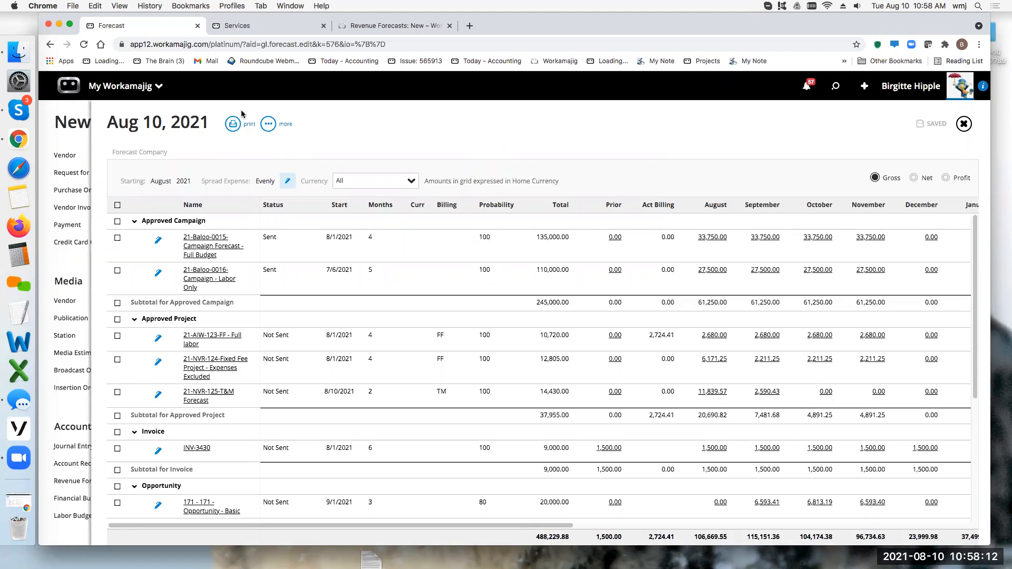
# - Check the forecast's print formats and the currencies available for filtering the grid
pyautogui.click(233, 125)
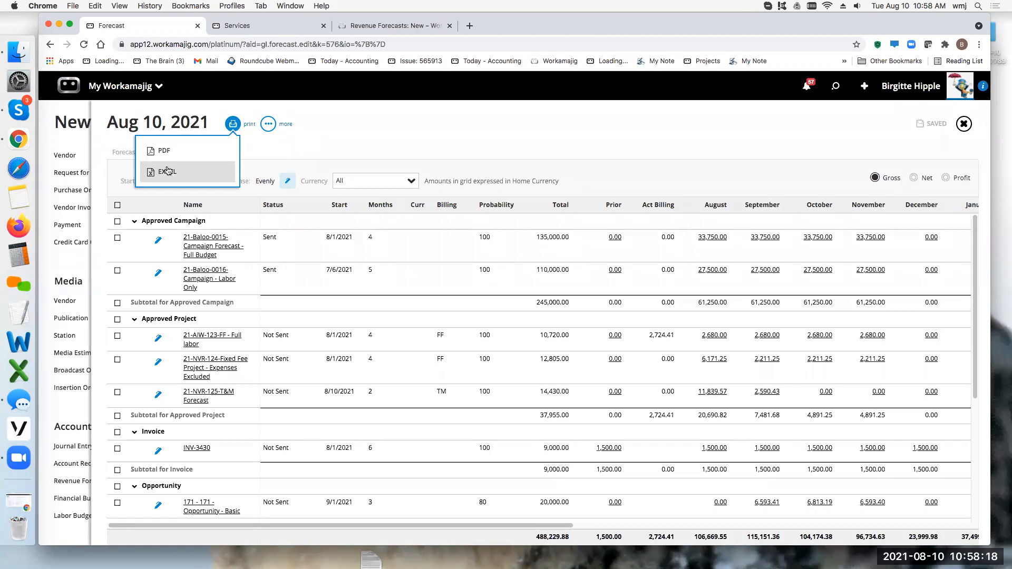
pyautogui.click(374, 142)
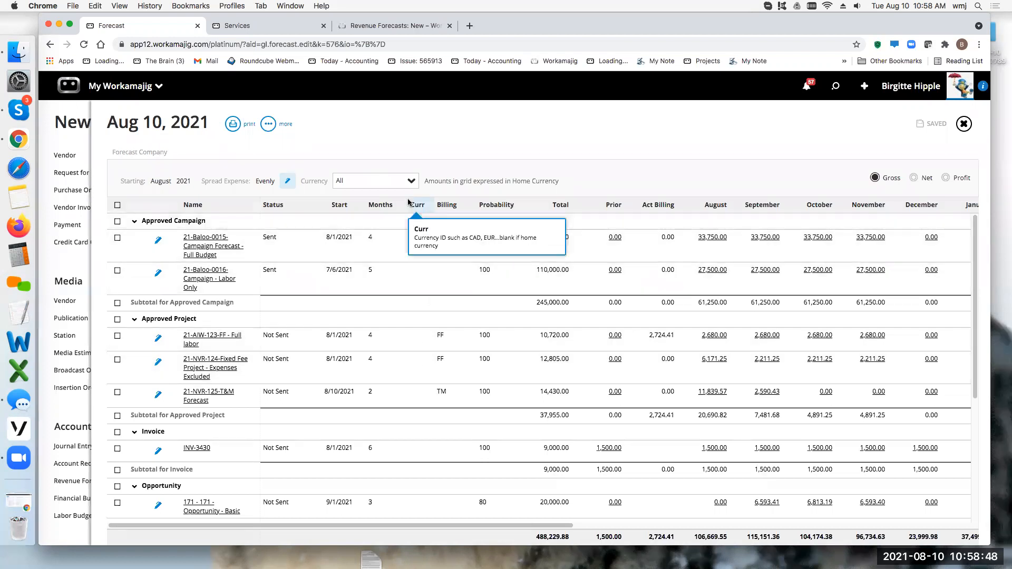
pyautogui.click(412, 182)
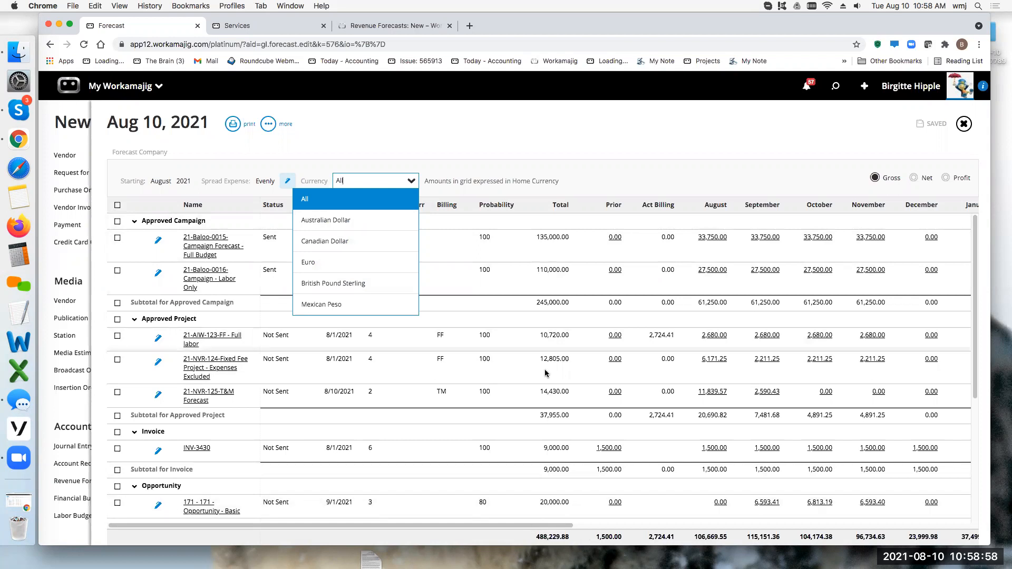
pyautogui.click(546, 116)
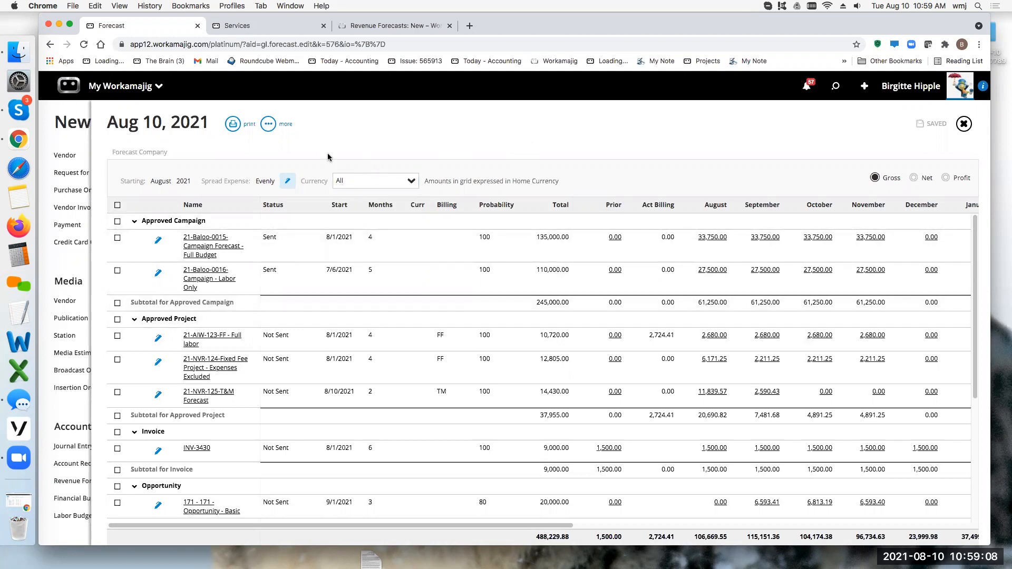
# - Check the detail grid settings and the Find New Items options, closing both without changes
pyautogui.click(268, 123)
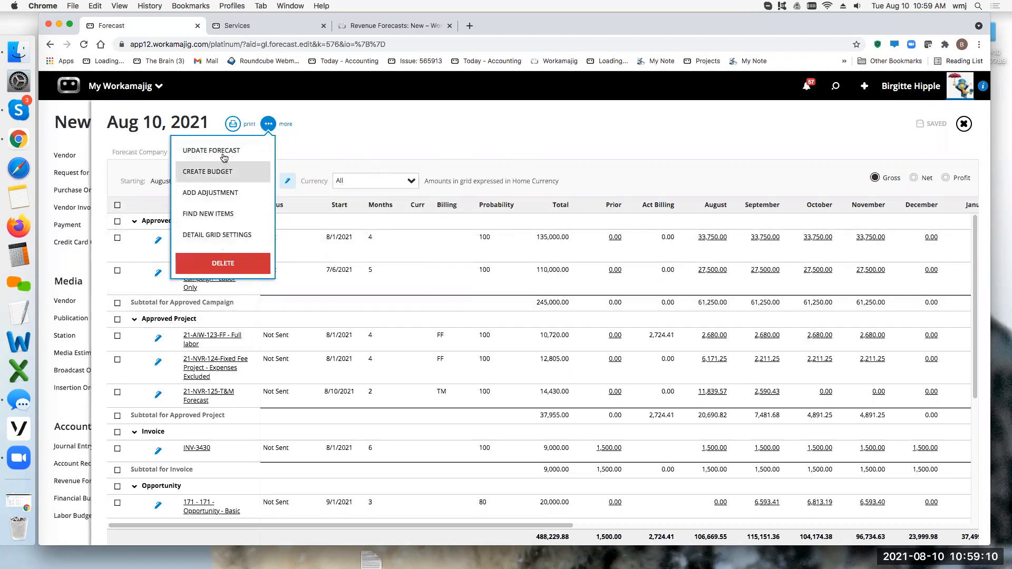
pyautogui.click(220, 235)
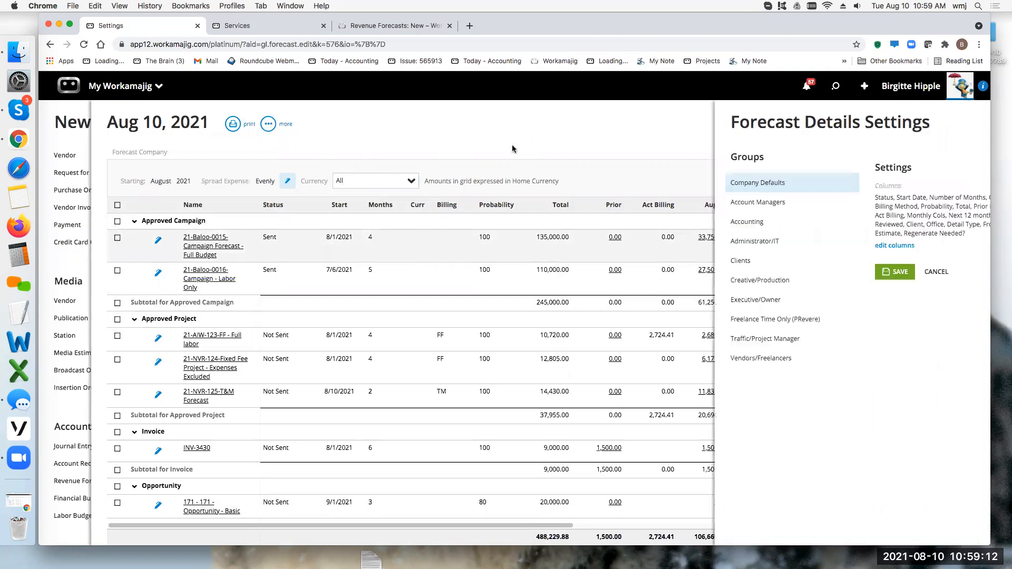
pyautogui.click(956, 125)
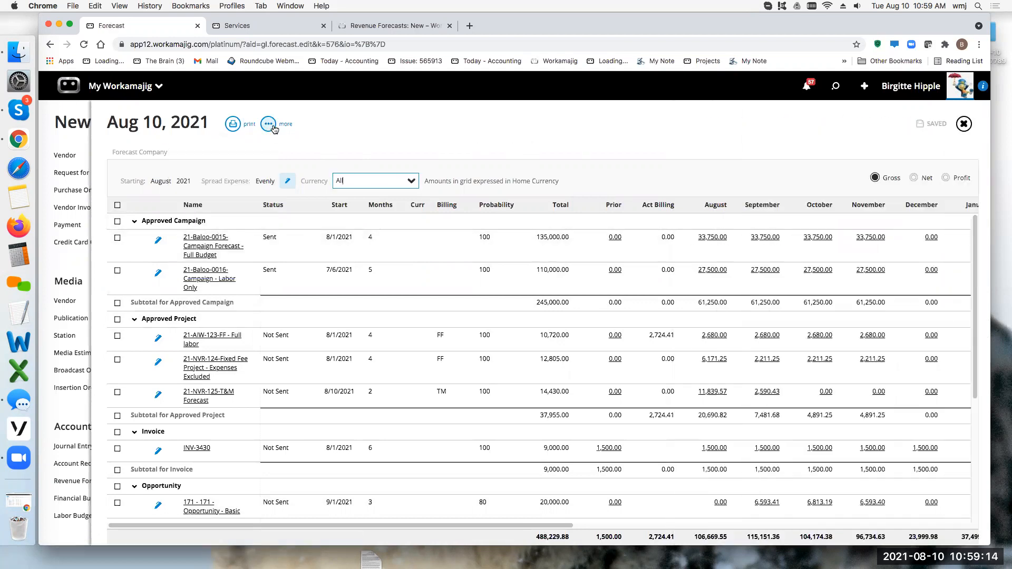
pyautogui.click(268, 124)
pyautogui.click(210, 214)
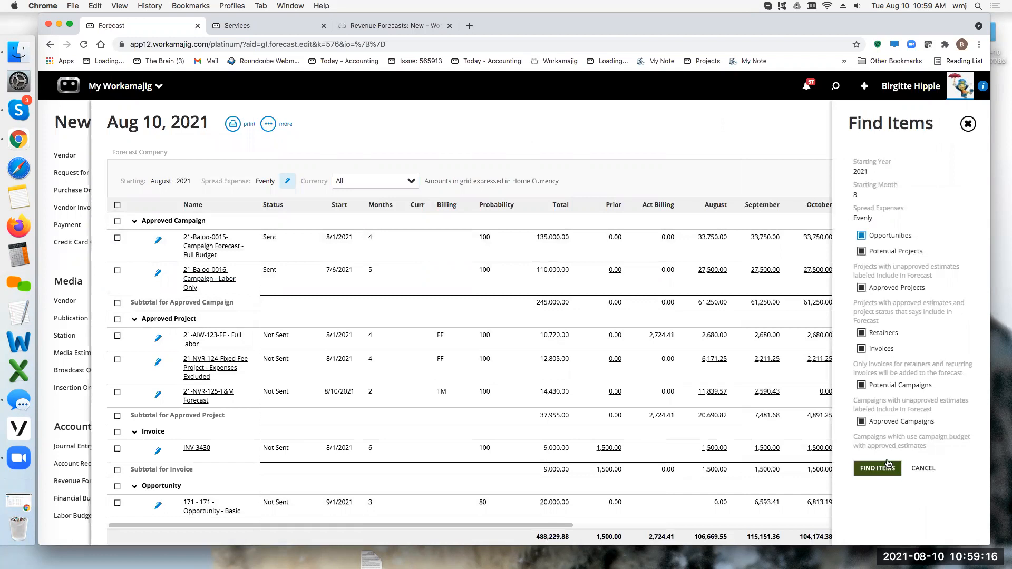
pyautogui.click(968, 124)
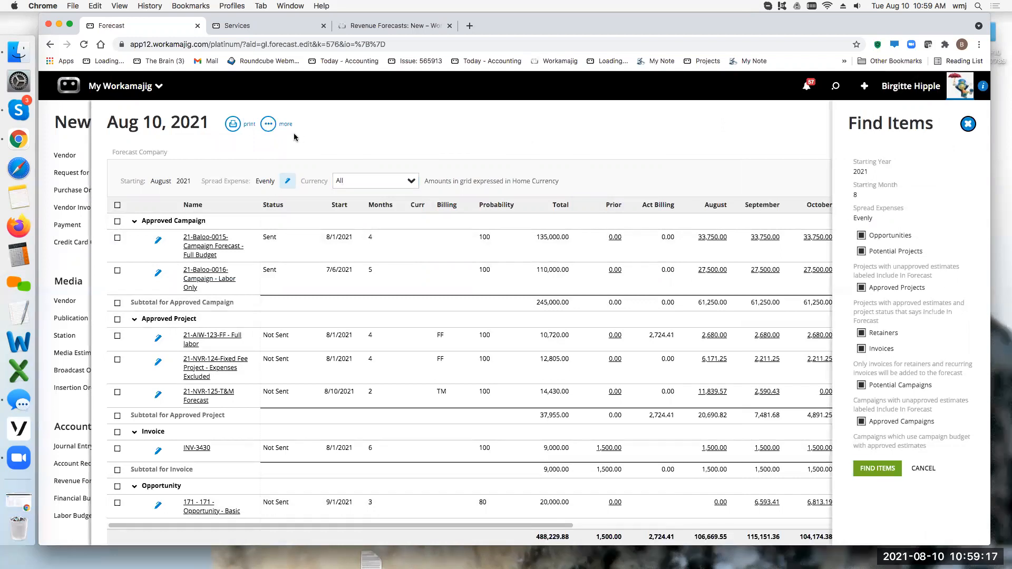
# - Update the Aug 10, 2021 forecast to regenerate its lines, and open its expense spreading, grouping and T&M settings
pyautogui.click(269, 124)
pyautogui.click(269, 153)
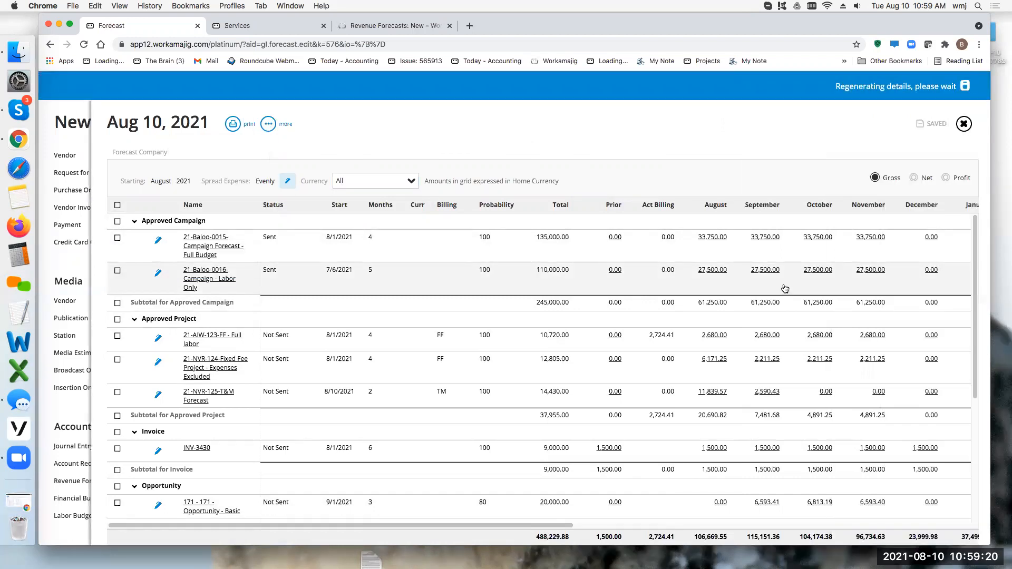
pyautogui.click(269, 128)
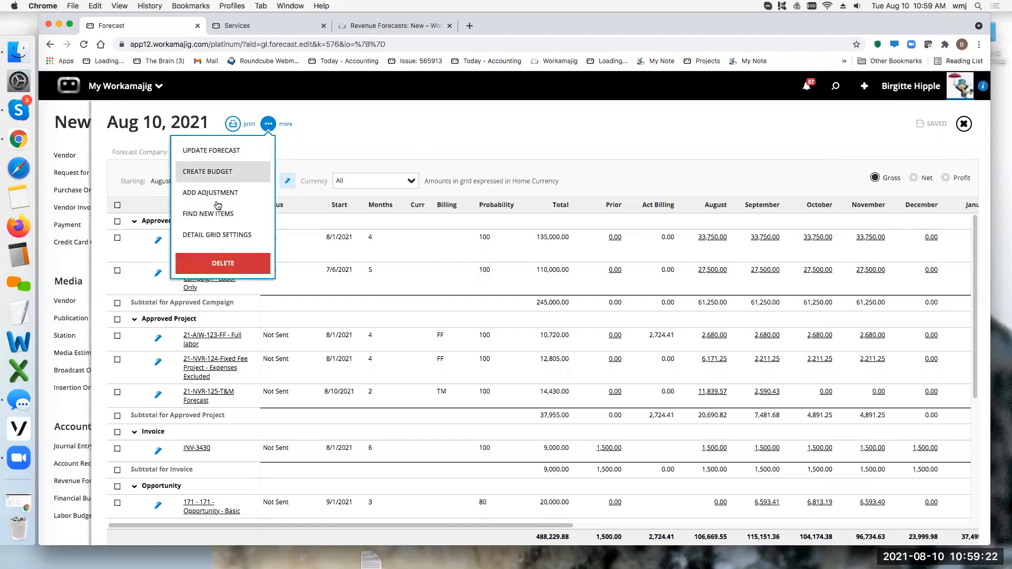
pyautogui.click(215, 234)
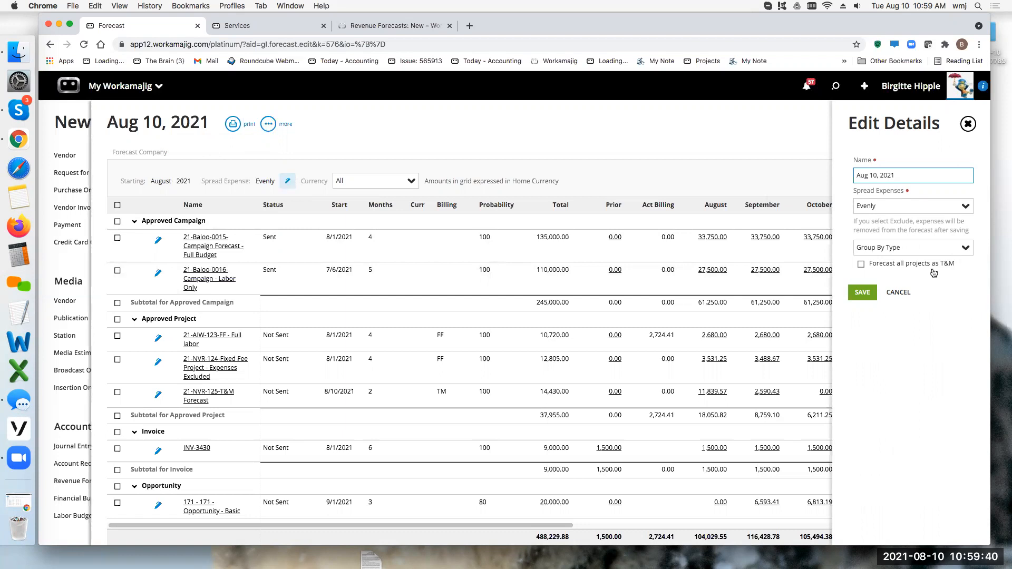
# - Examine the task schedule of the 21-NVR-125 T&M Forecast project and return to the forecast
pyautogui.click(200, 395)
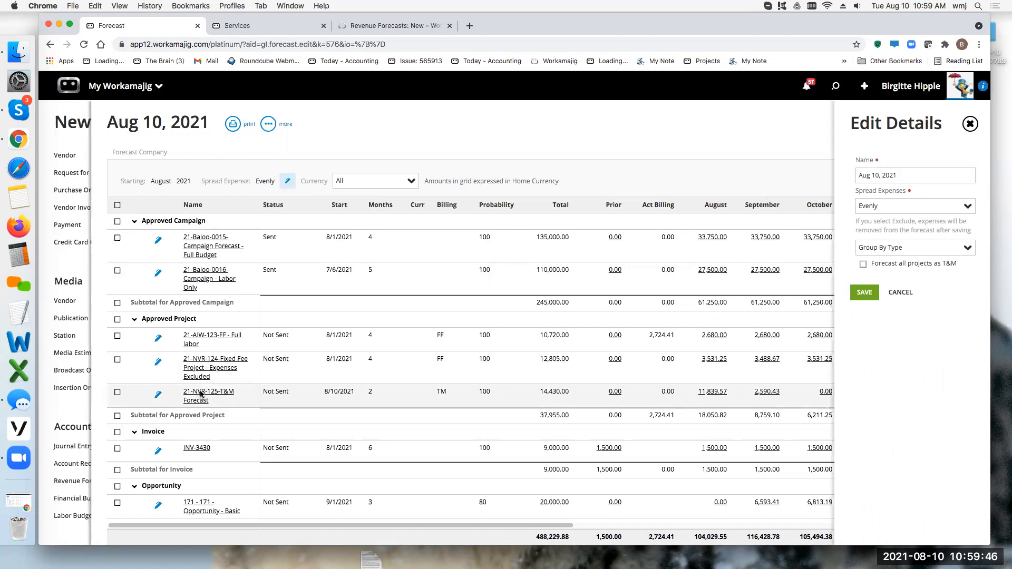
pyautogui.click(562, 174)
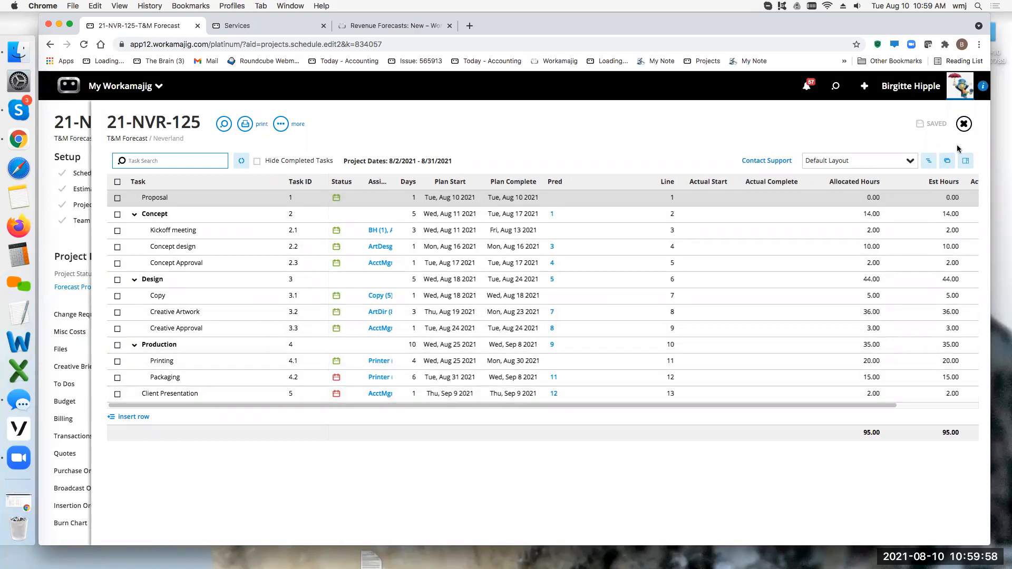
pyautogui.click(963, 124)
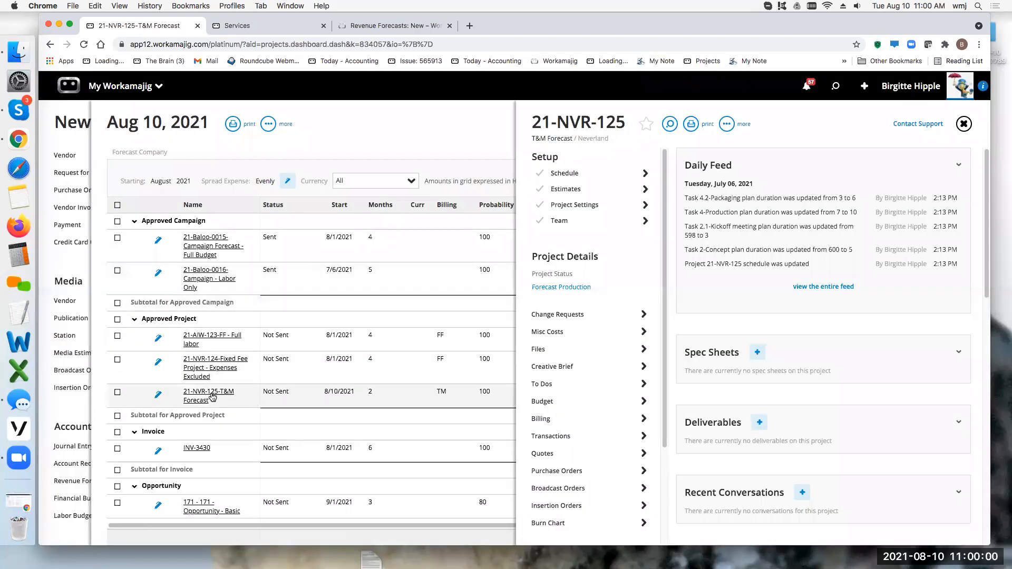
pyautogui.click(427, 150)
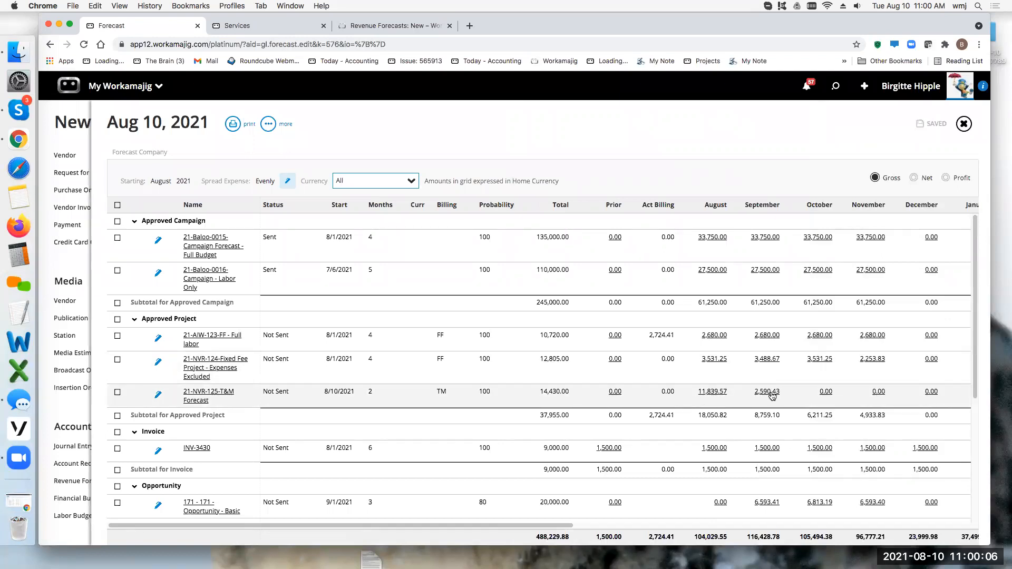
# - Examine the billing schedule in the settings of project 21-NVR-124 and close it
pyautogui.click(234, 366)
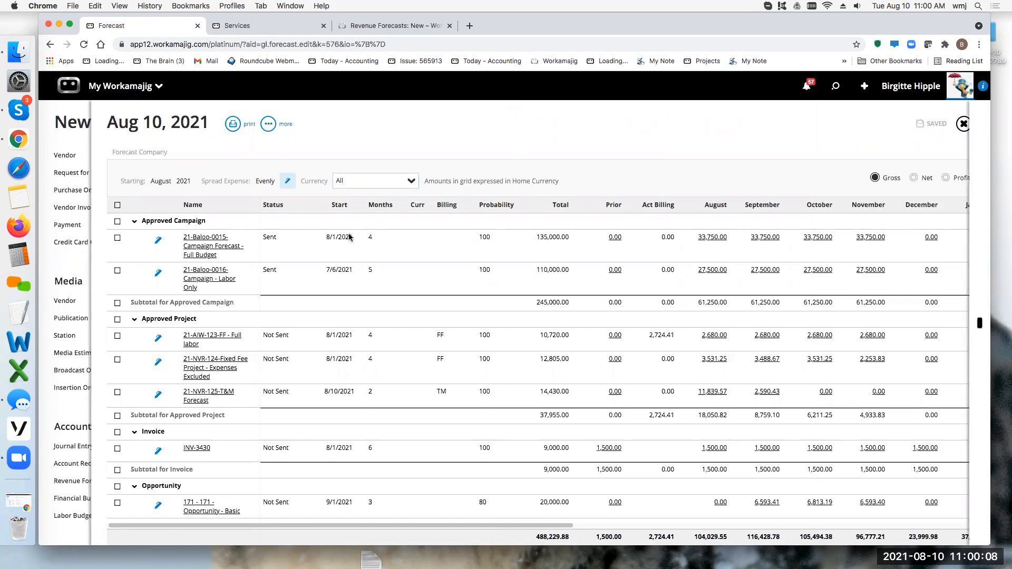
pyautogui.click(589, 207)
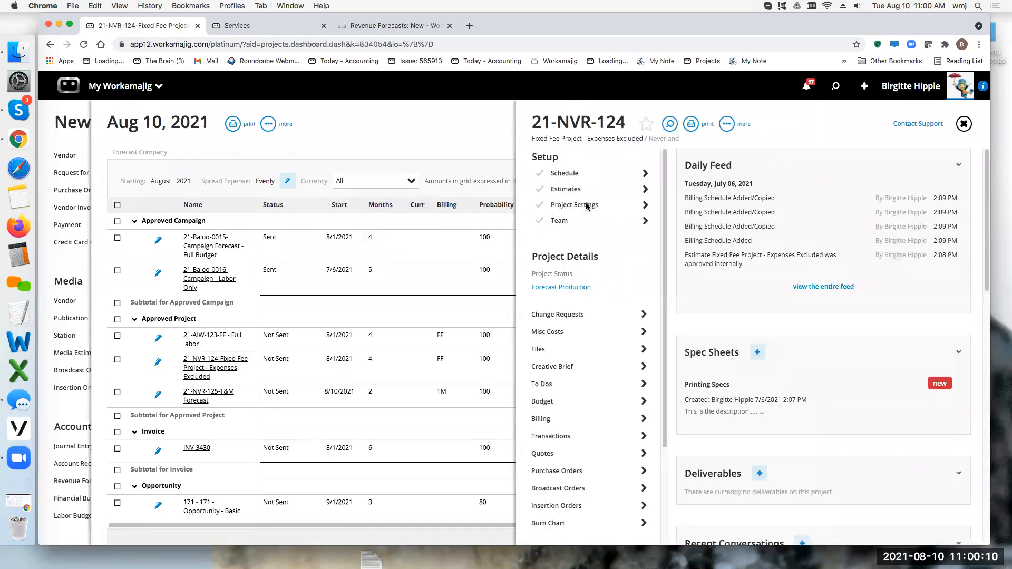
pyautogui.click(549, 242)
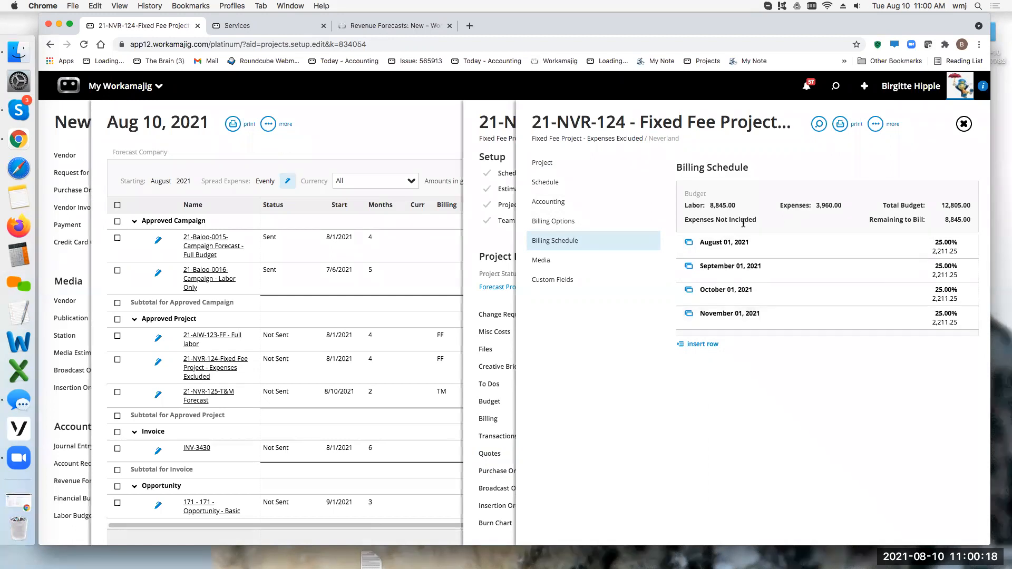
pyautogui.click(964, 127)
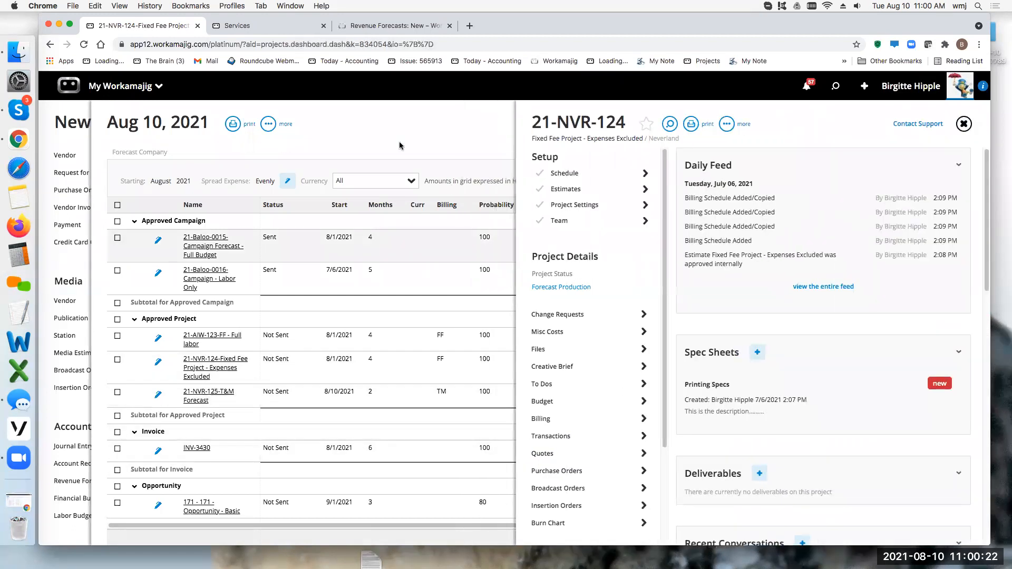
# - Check the forecast's name, expense spreading and grouping details, and examine the billing options in project 21-NVR-125's settings before returning to the forecast
pyautogui.click(287, 181)
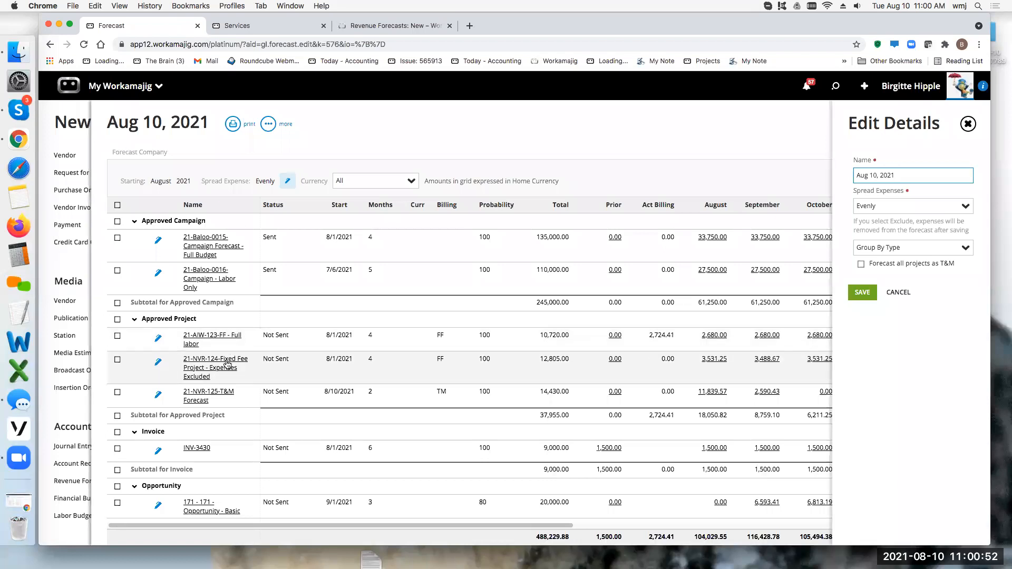
pyautogui.press('Return')
pyautogui.click(203, 397)
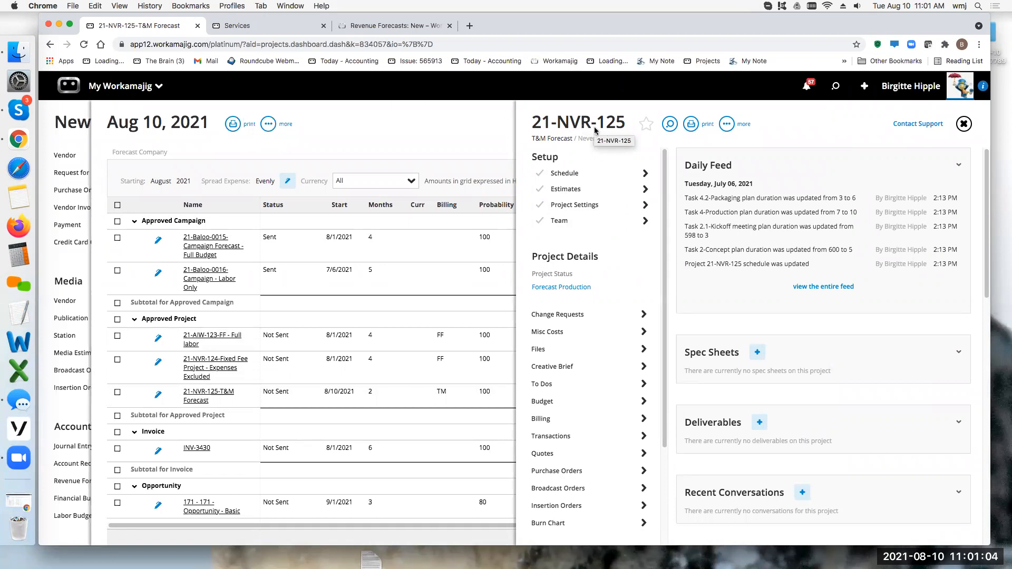
pyautogui.click(573, 205)
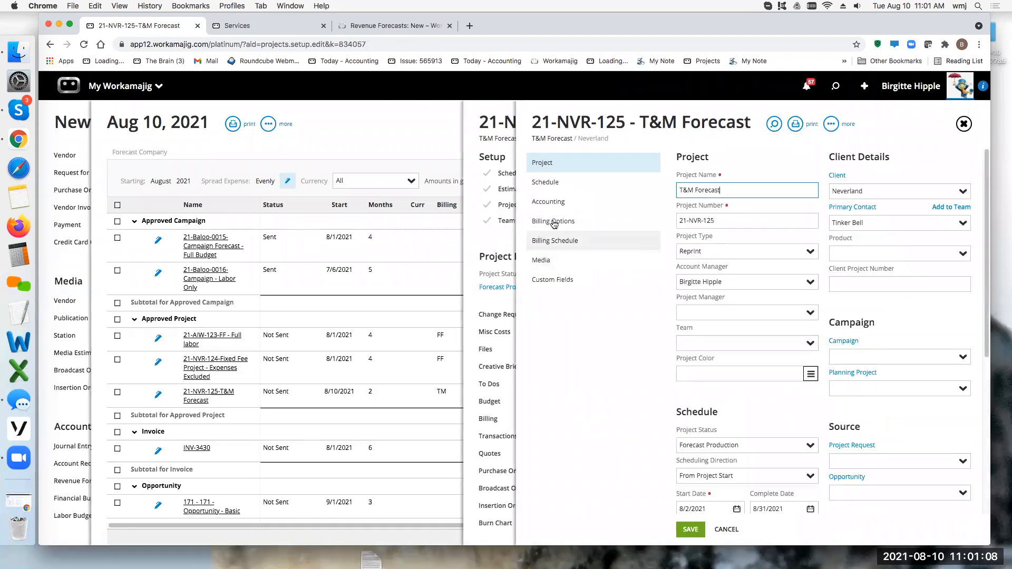
pyautogui.click(553, 222)
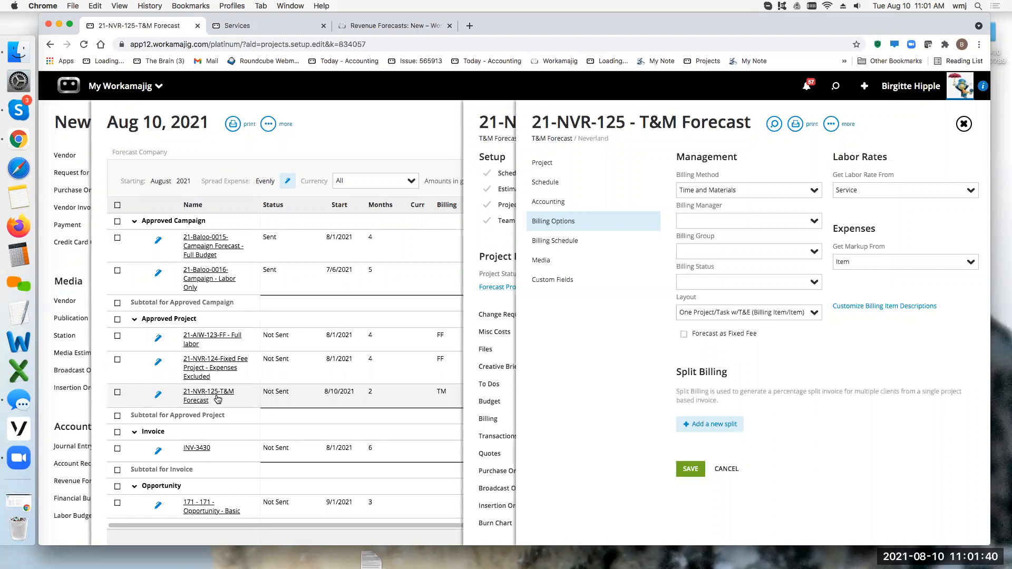
pyautogui.click(963, 124)
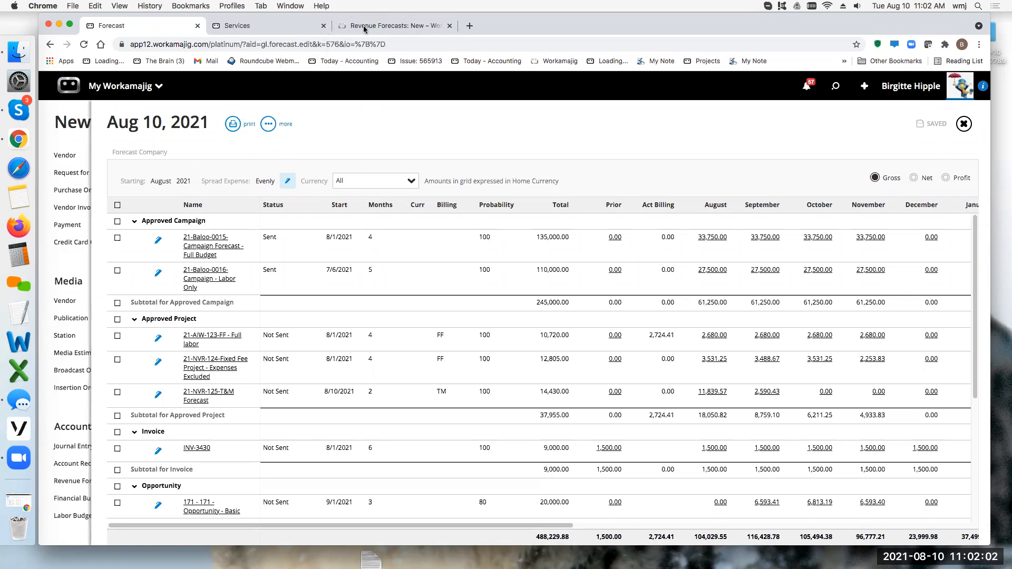
# - Switch to the Workamajig support site, view the Revenue Forecasts: Setup article, and open Past Webinars from the Webinars section of Videos And Webinars
pyautogui.click(393, 25)
pyautogui.click(760, 265)
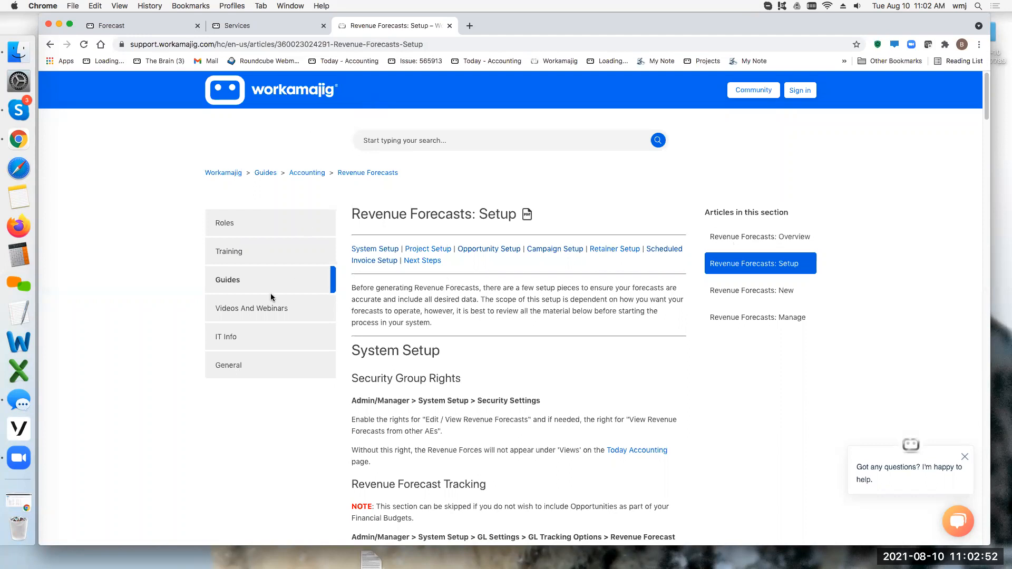
pyautogui.click(254, 309)
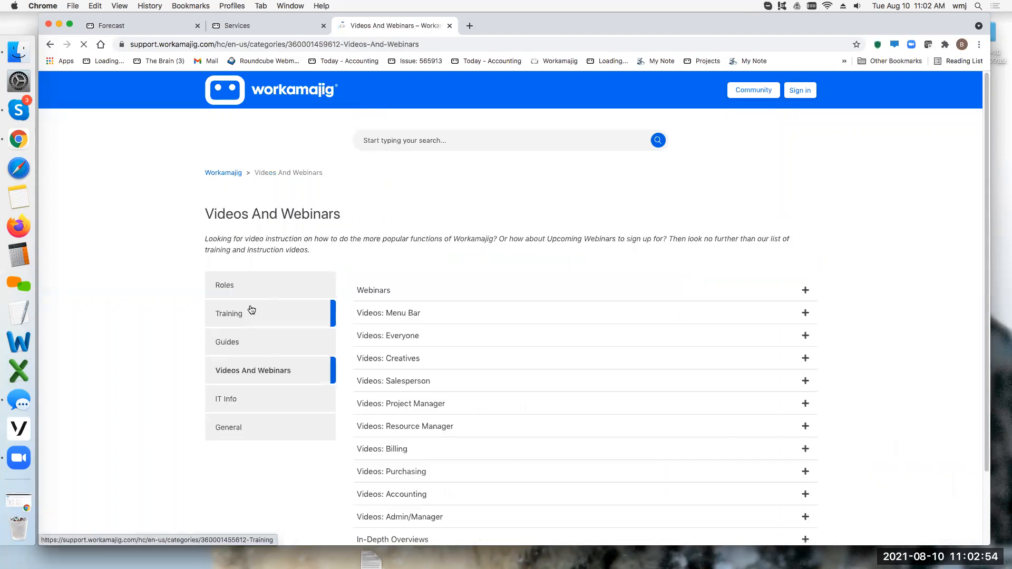
pyautogui.click(368, 290)
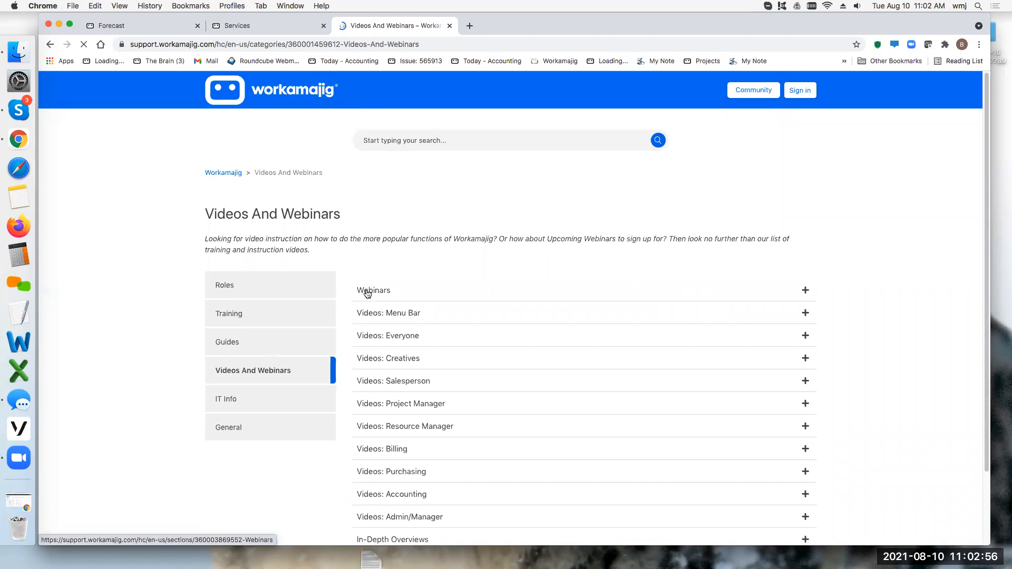
pyautogui.click(374, 307)
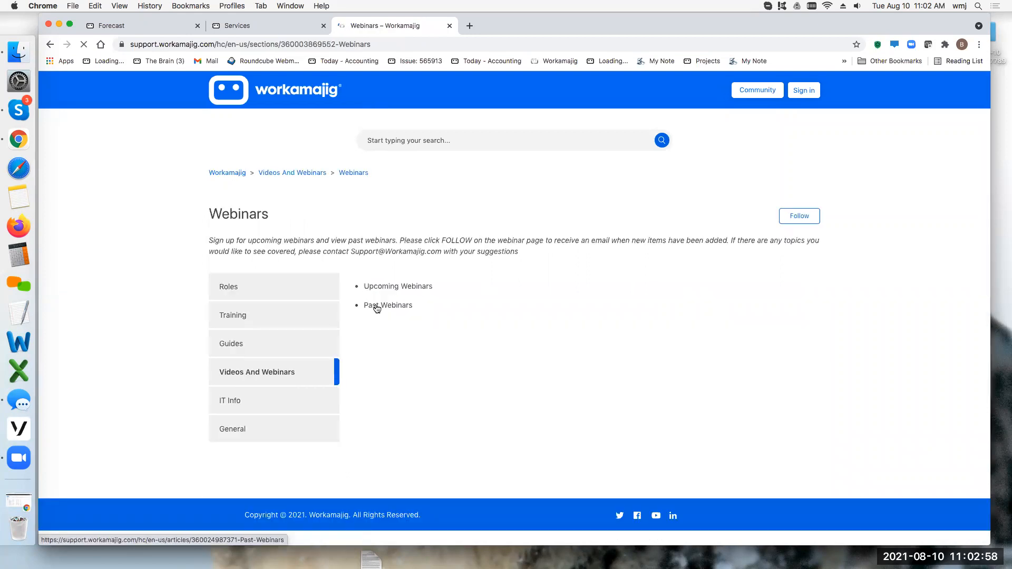